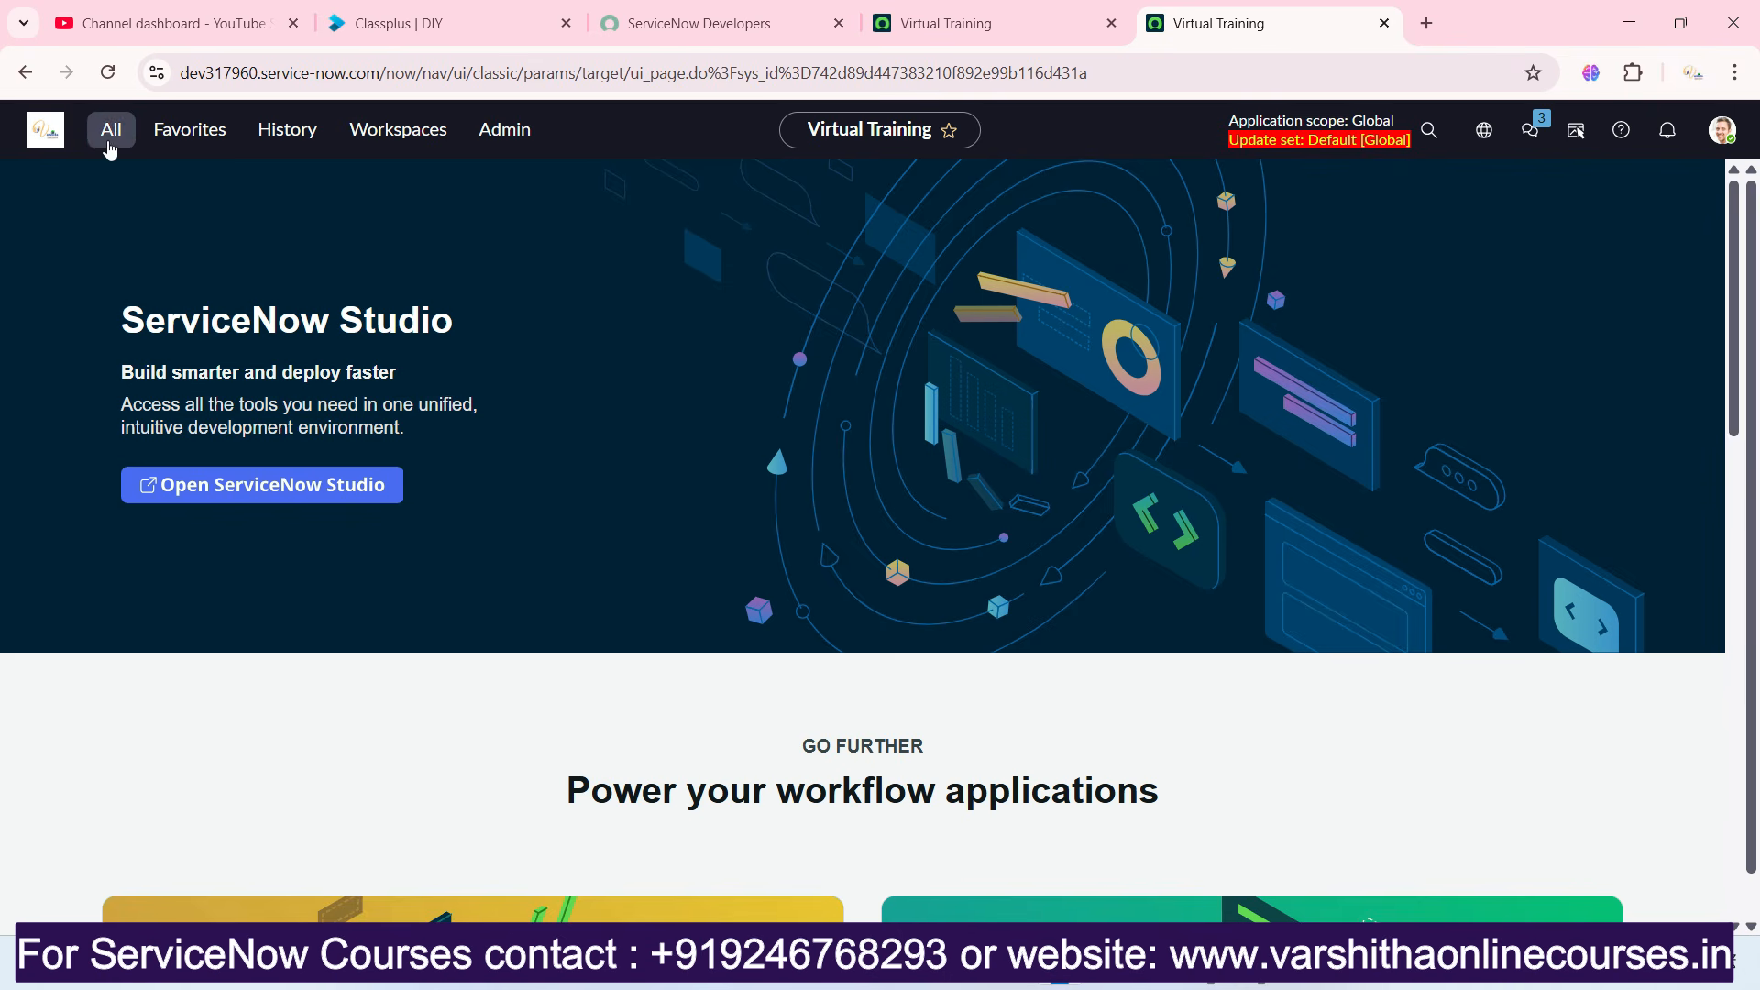
Open the Incident table's record list from the application navigator using incident.LIST.
click(111, 130)
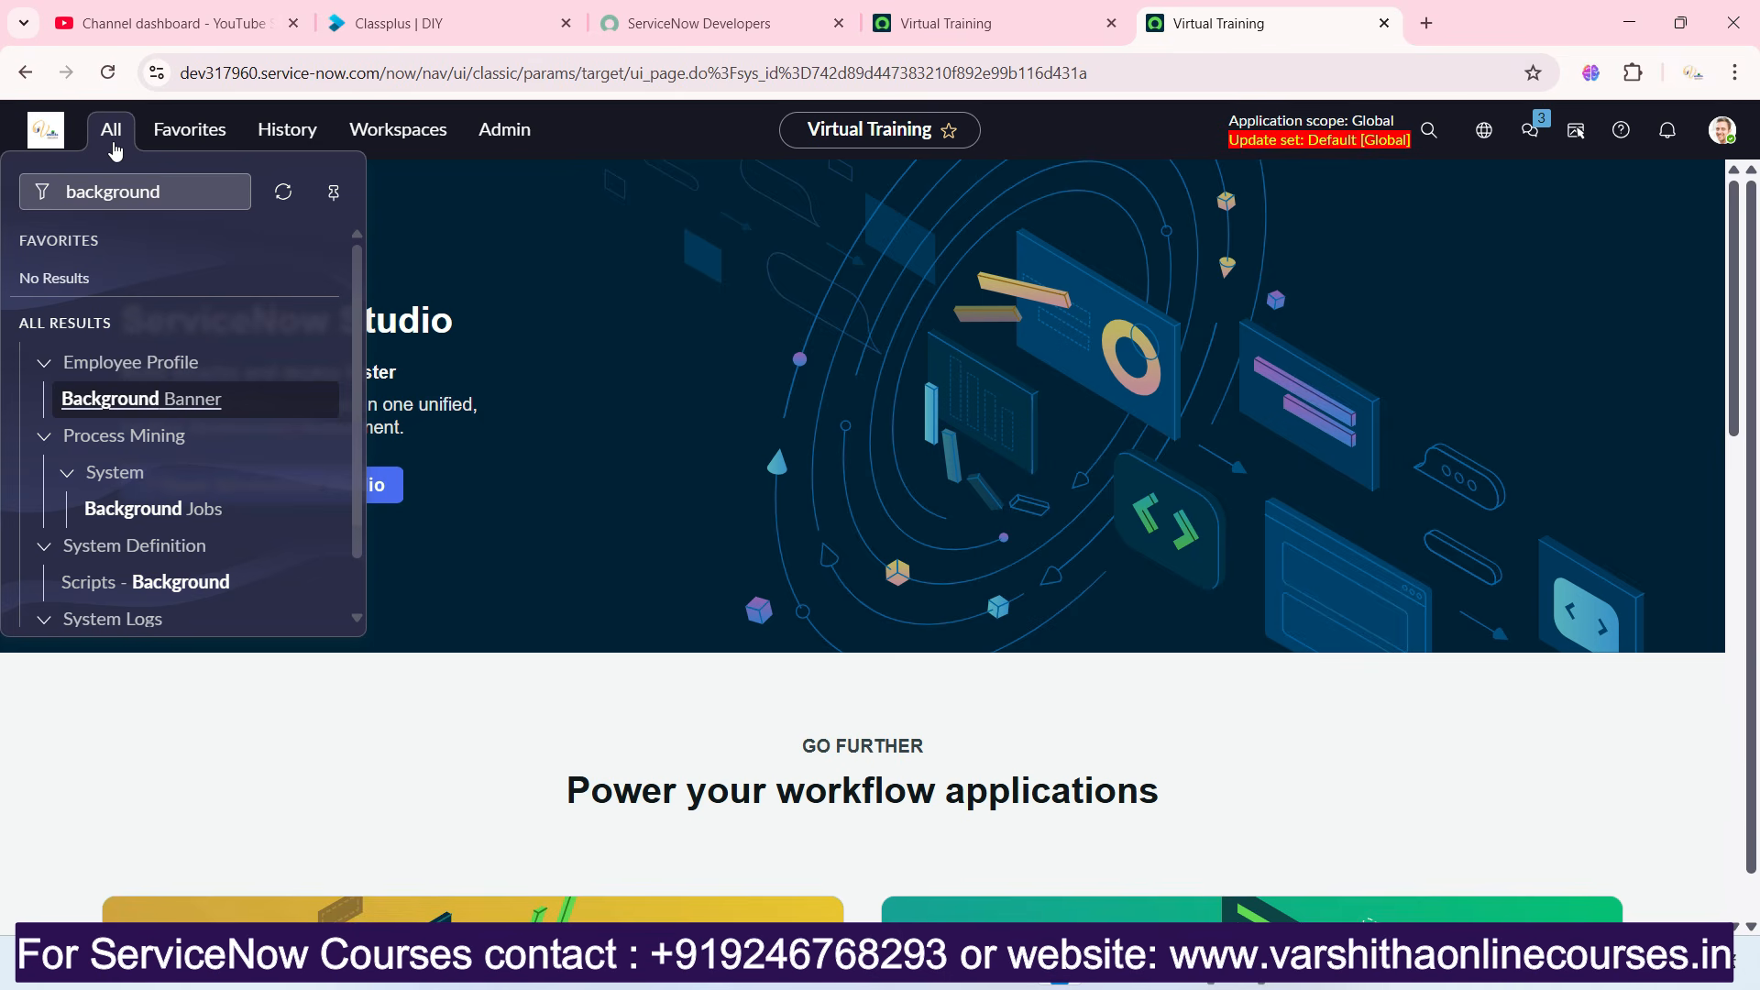
click(137, 193)
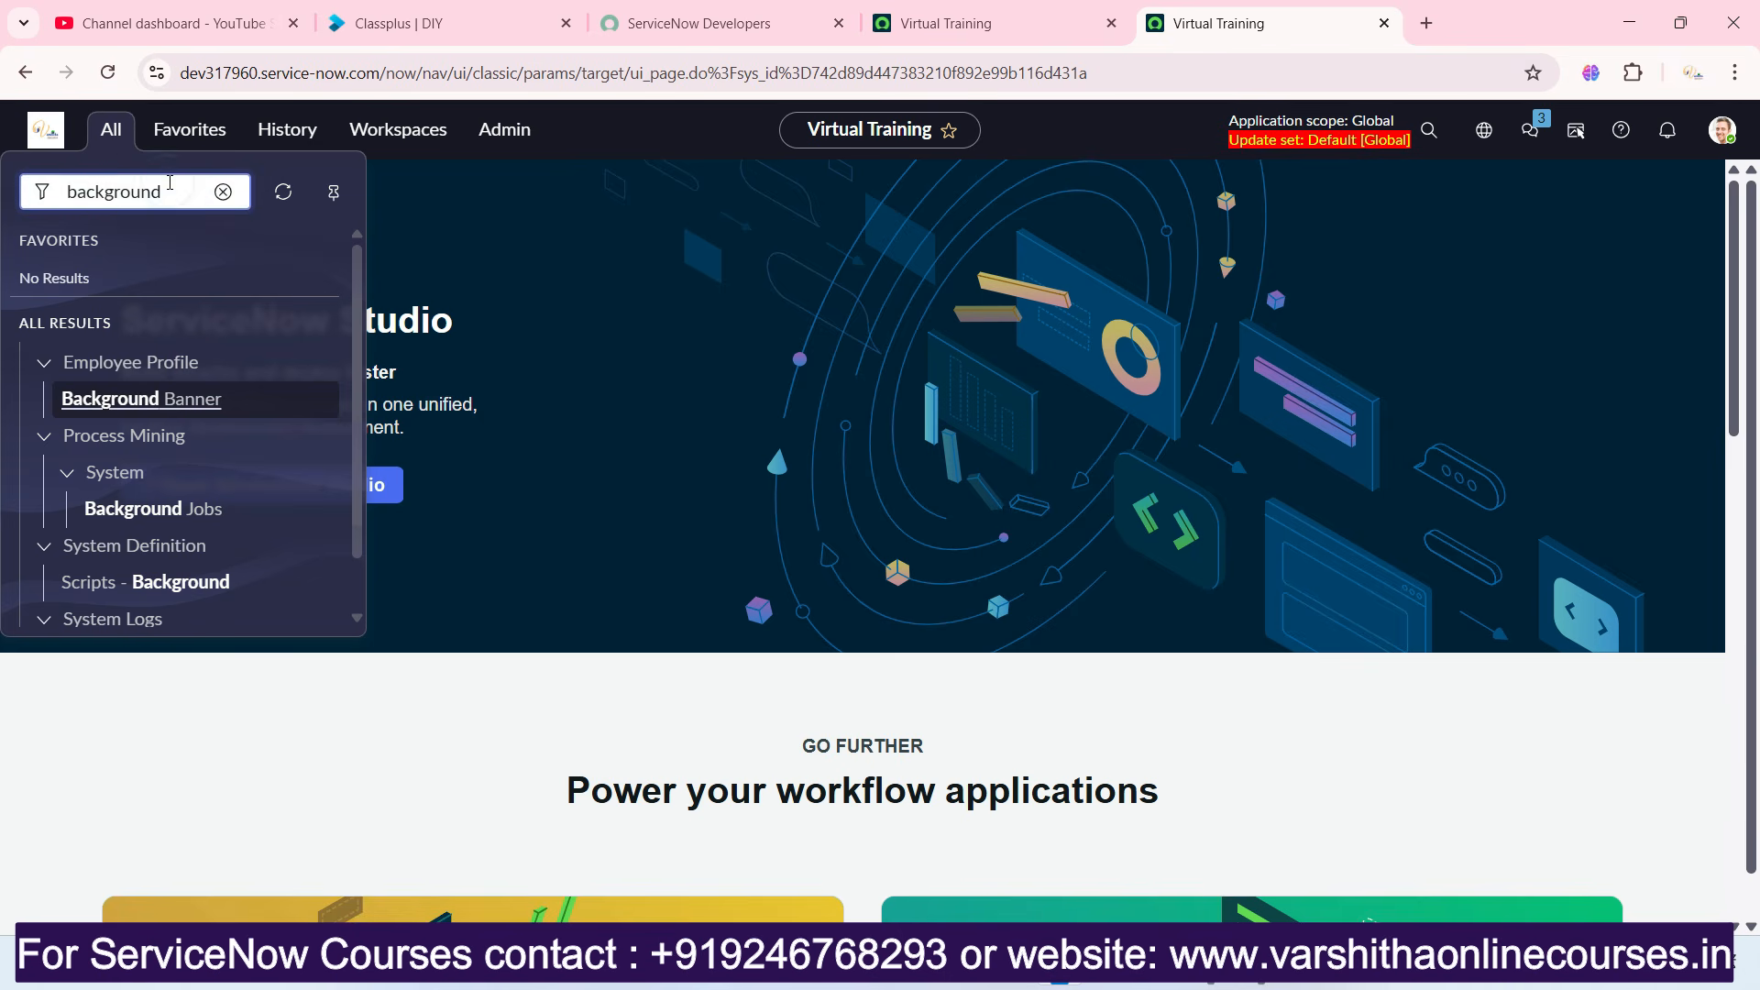
key(ctrl+a)
text(incident.LIST)
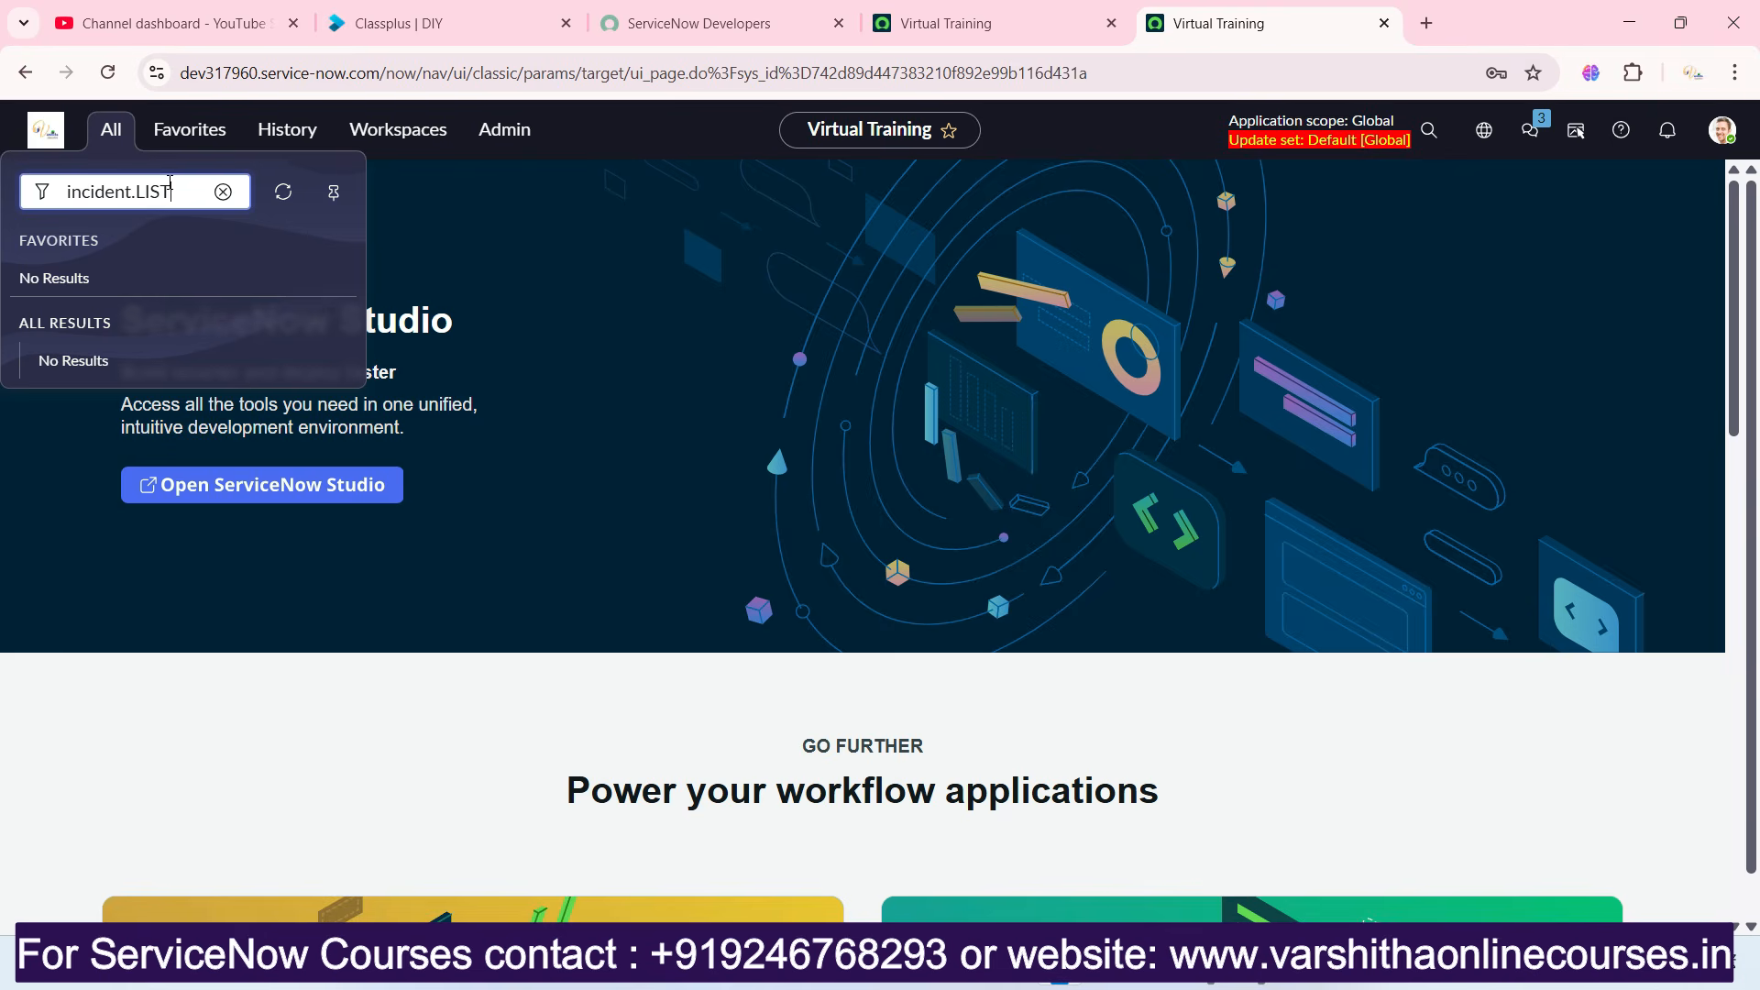
key(Return)
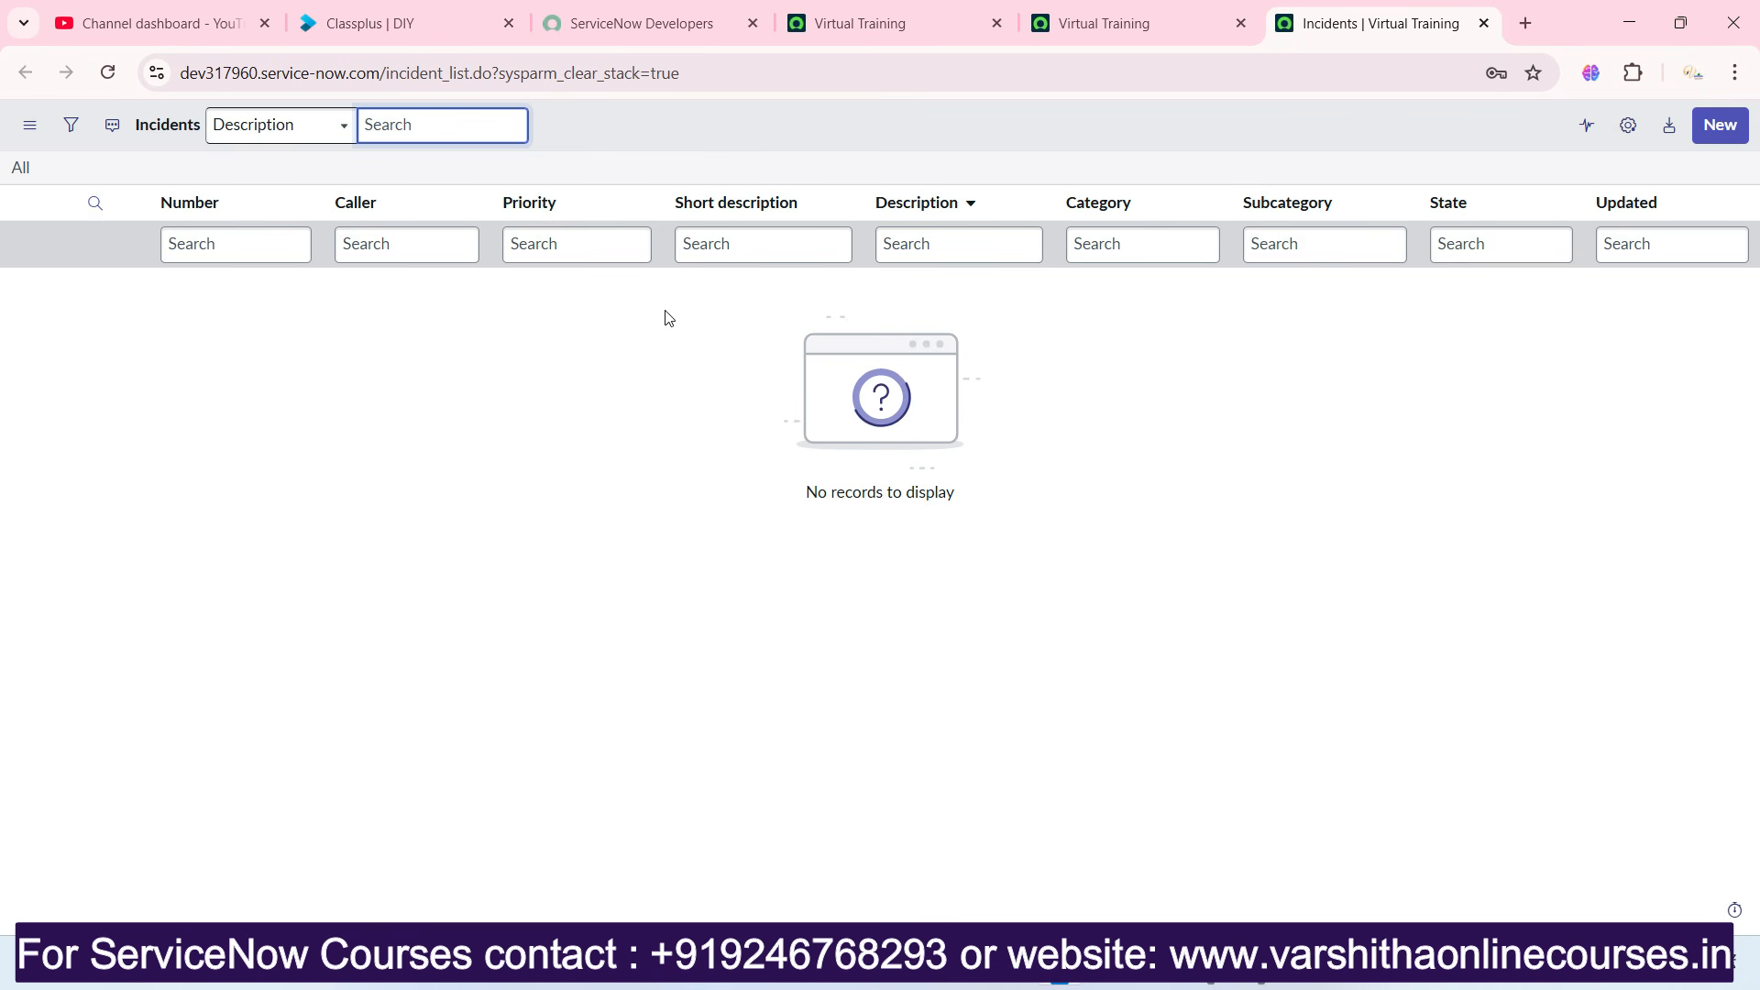
Return to the instance's home page, filter the navigator for "integration" and open IntegrationHub - Import.
click(1081, 25)
click(113, 145)
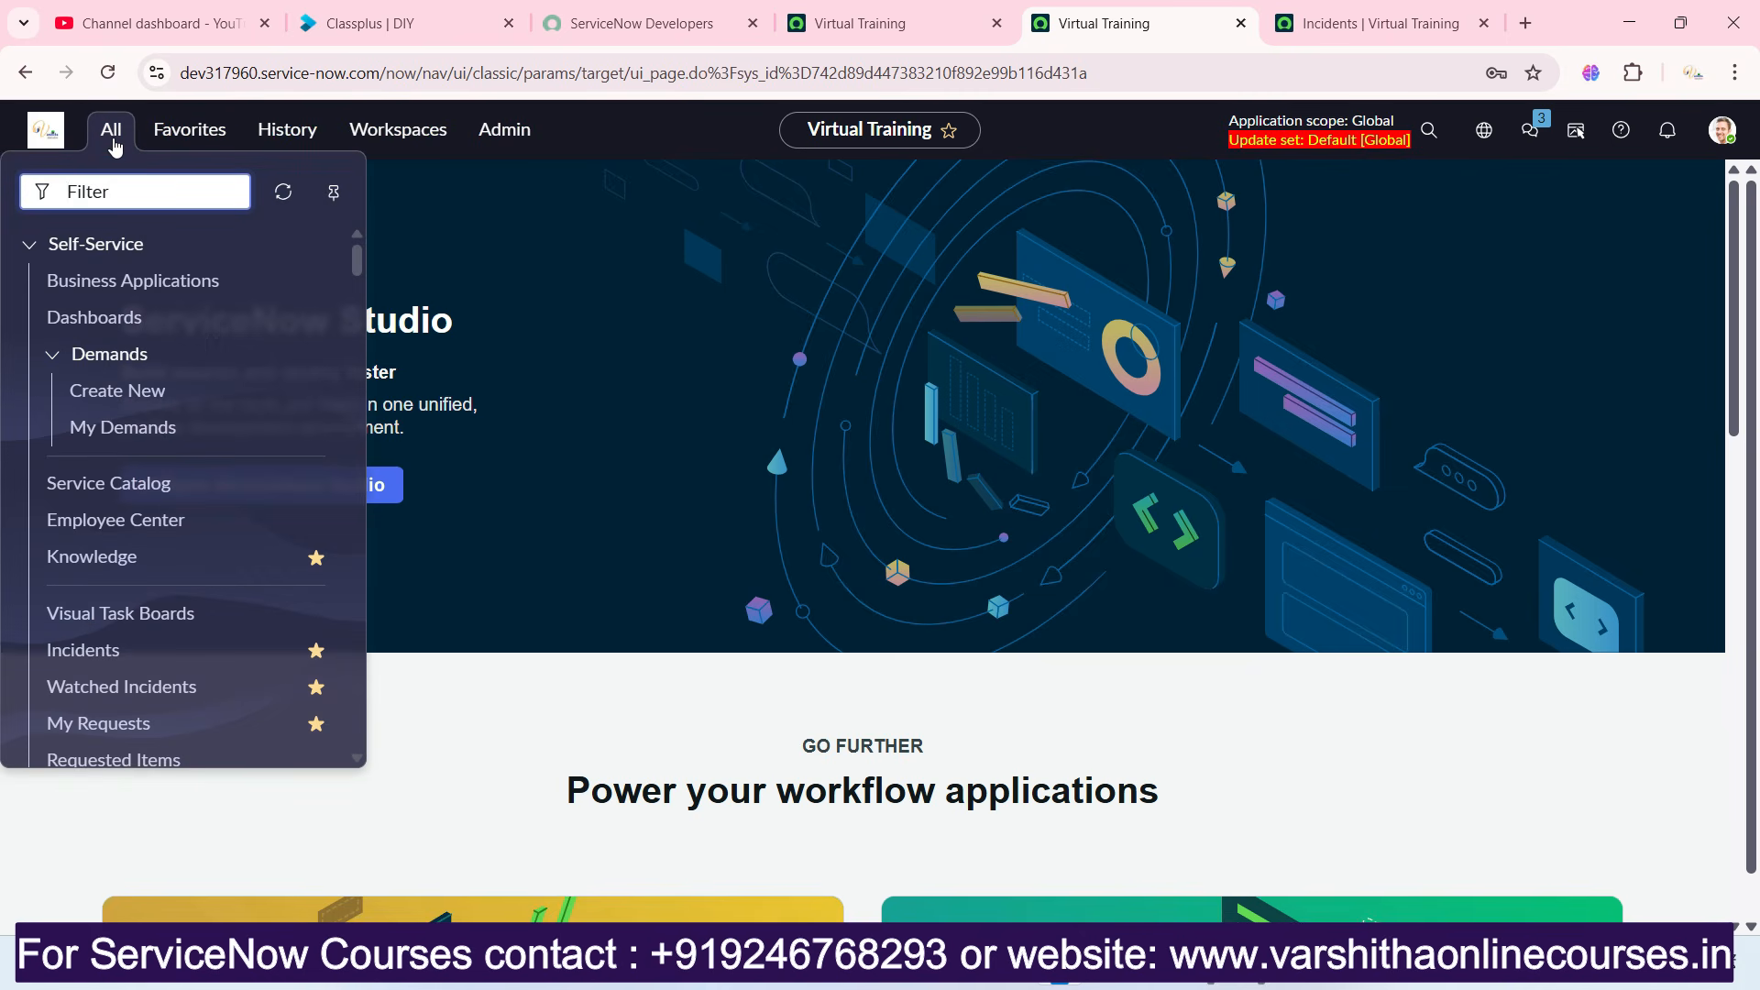
text(integr)
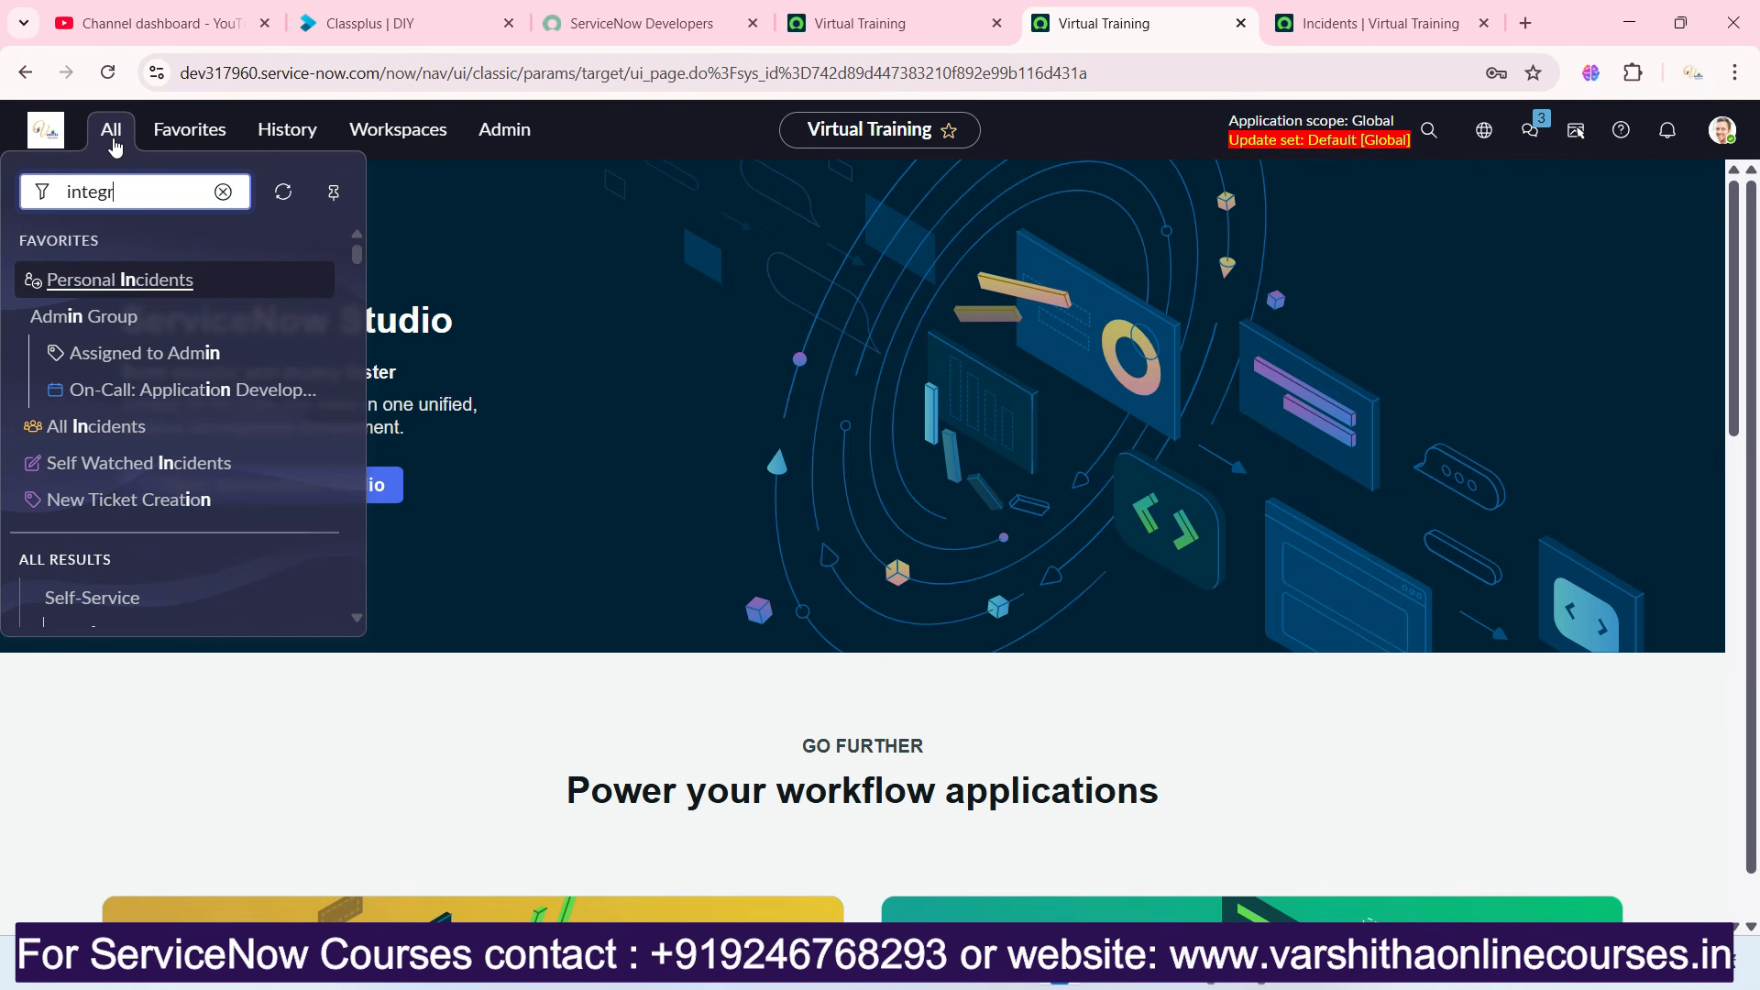
text(ation)
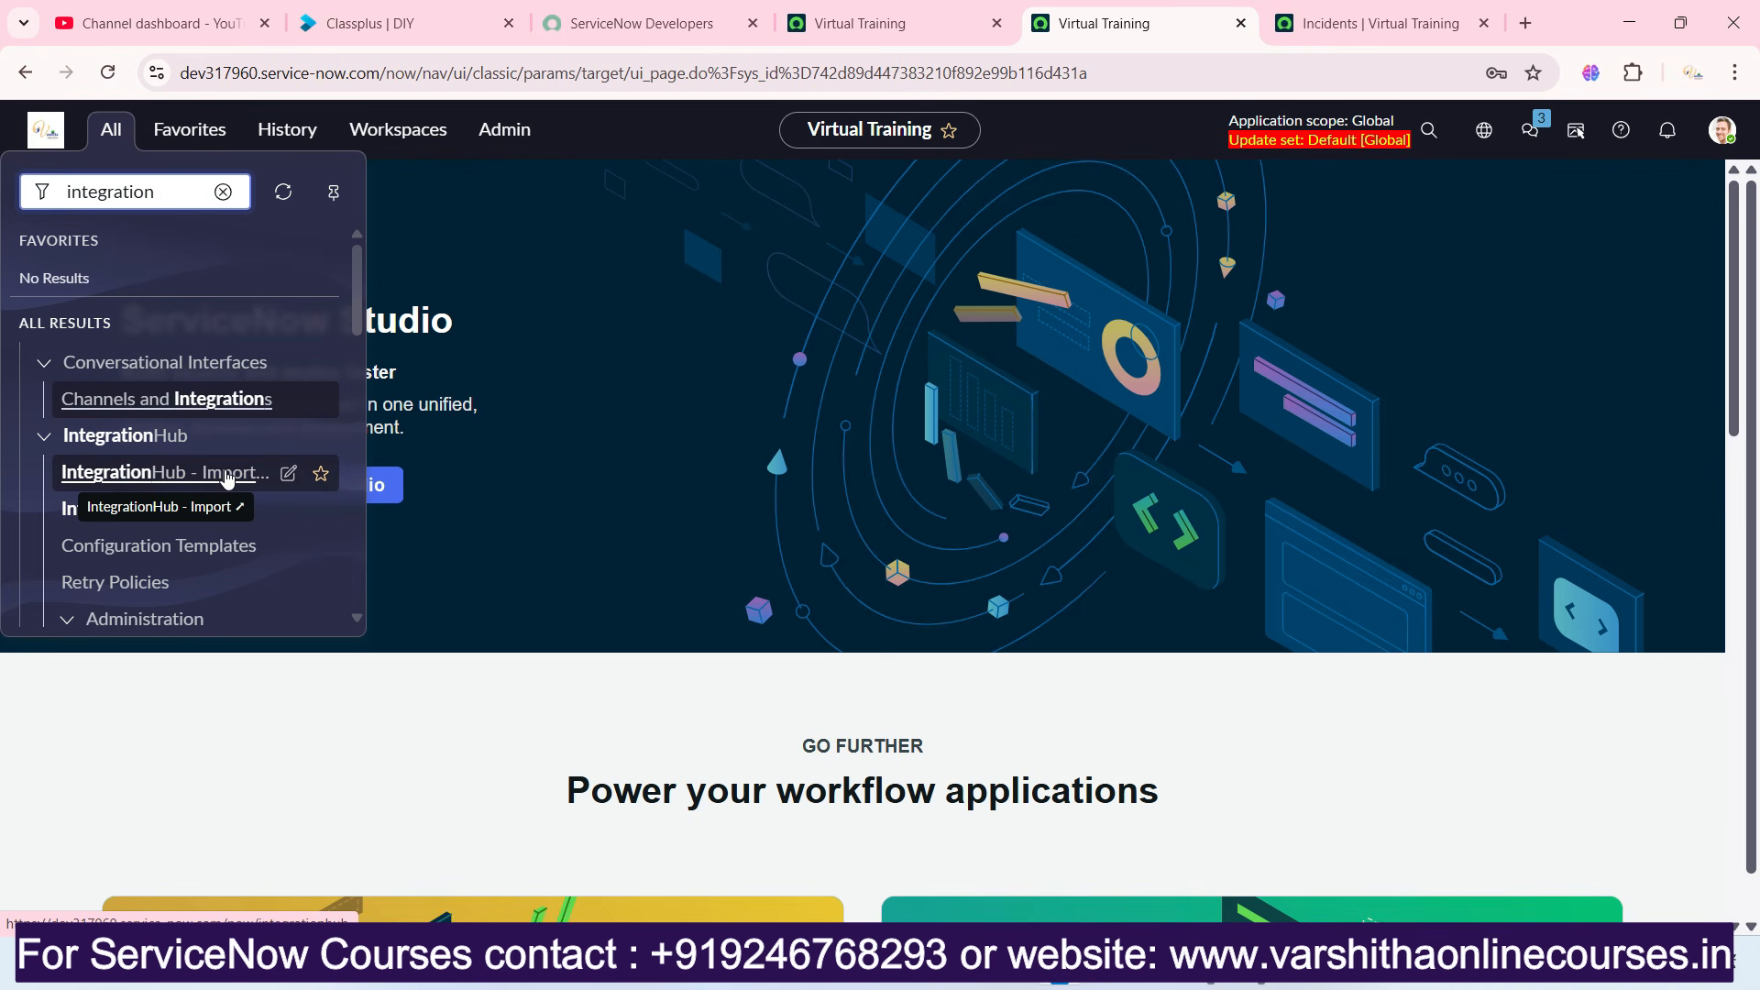
click(228, 477)
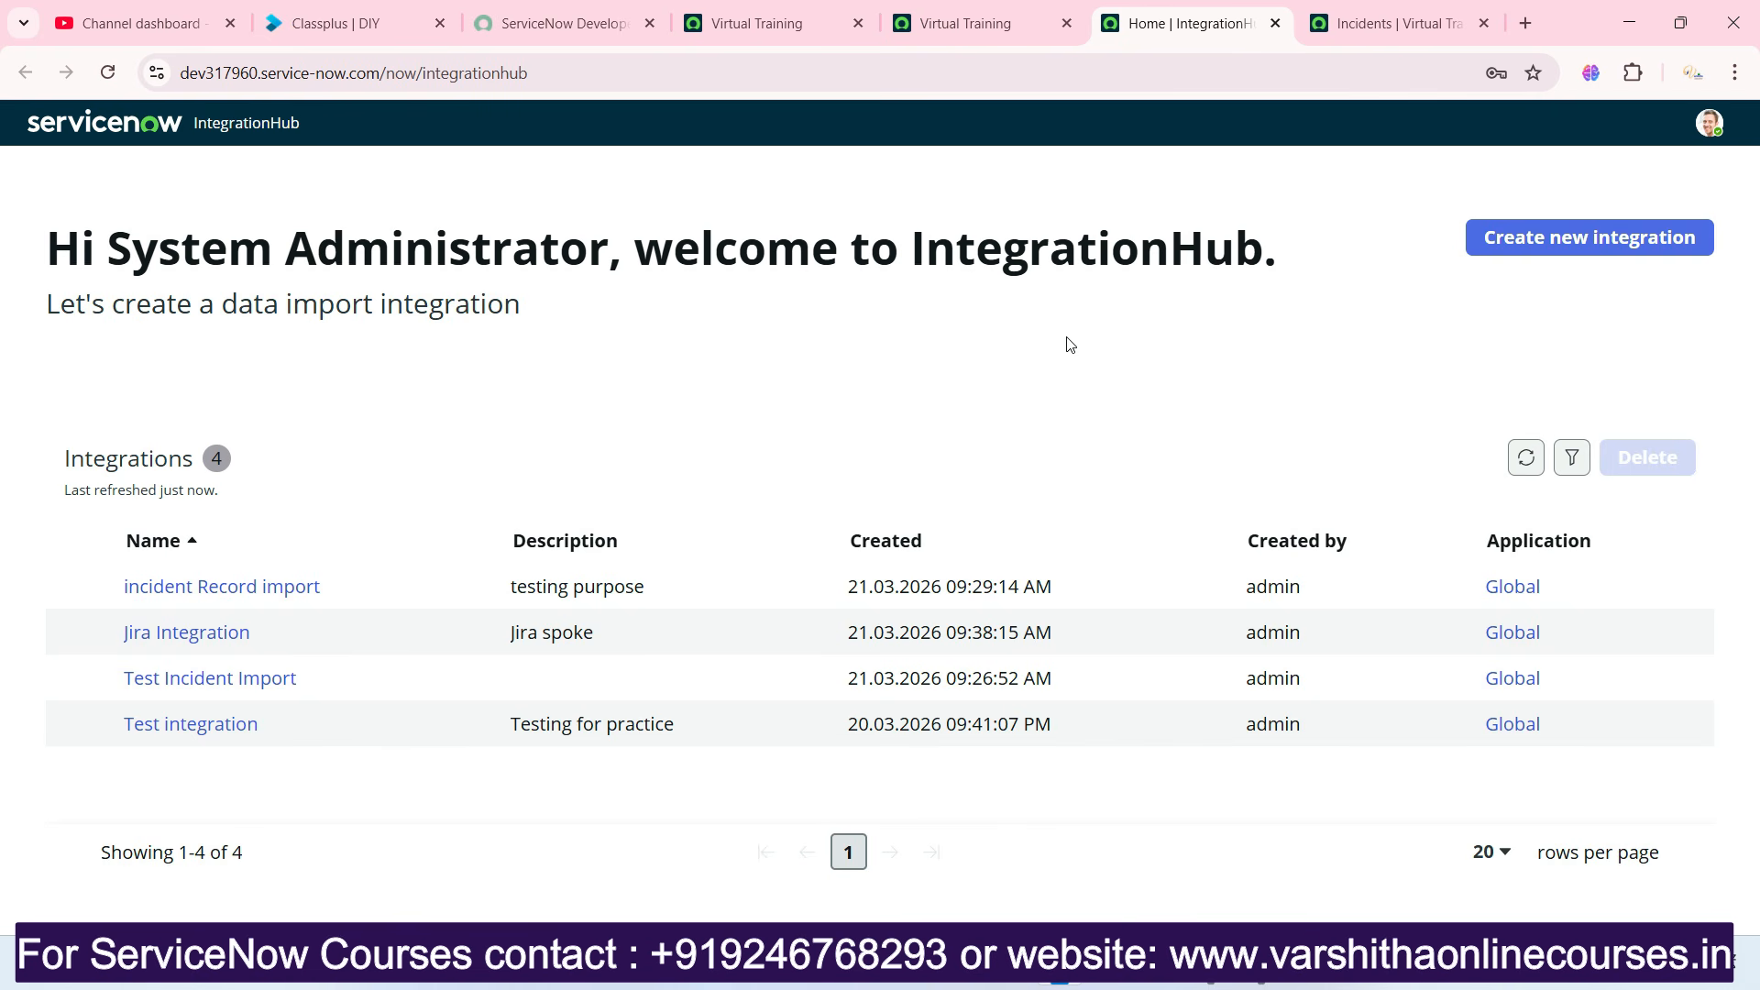
Start a new data import integration and name it "Import Incident Records with Excel".
click(1521, 250)
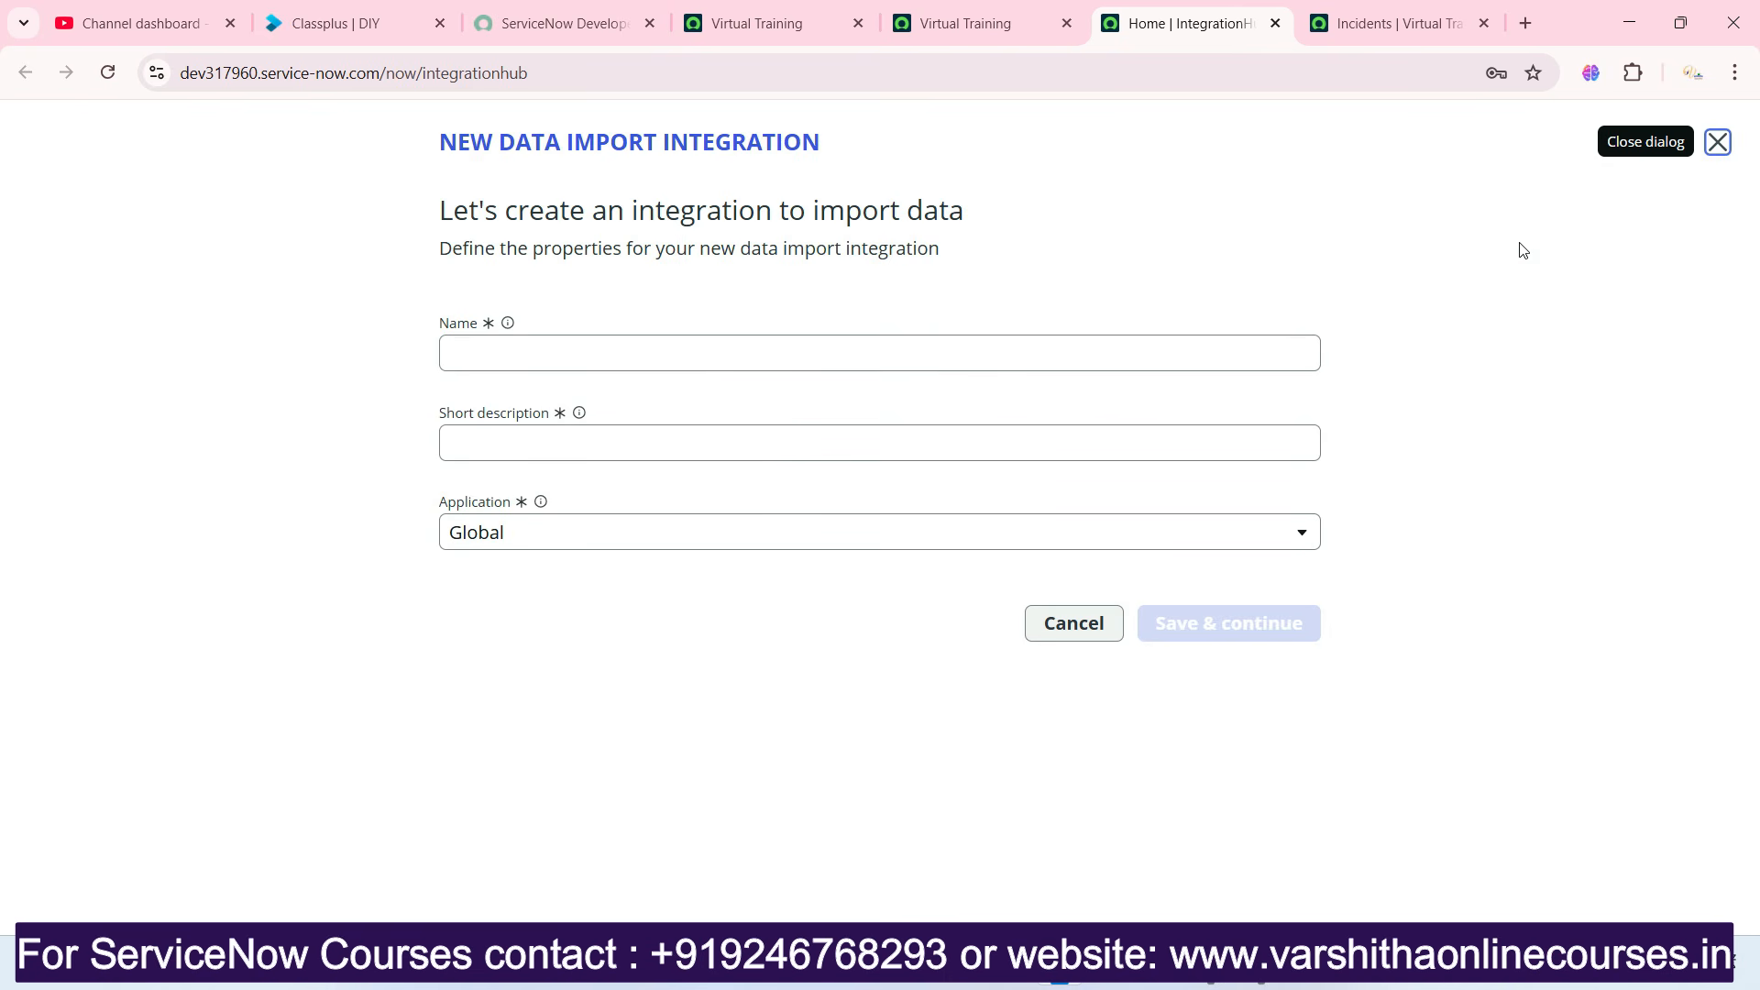
click(688, 356)
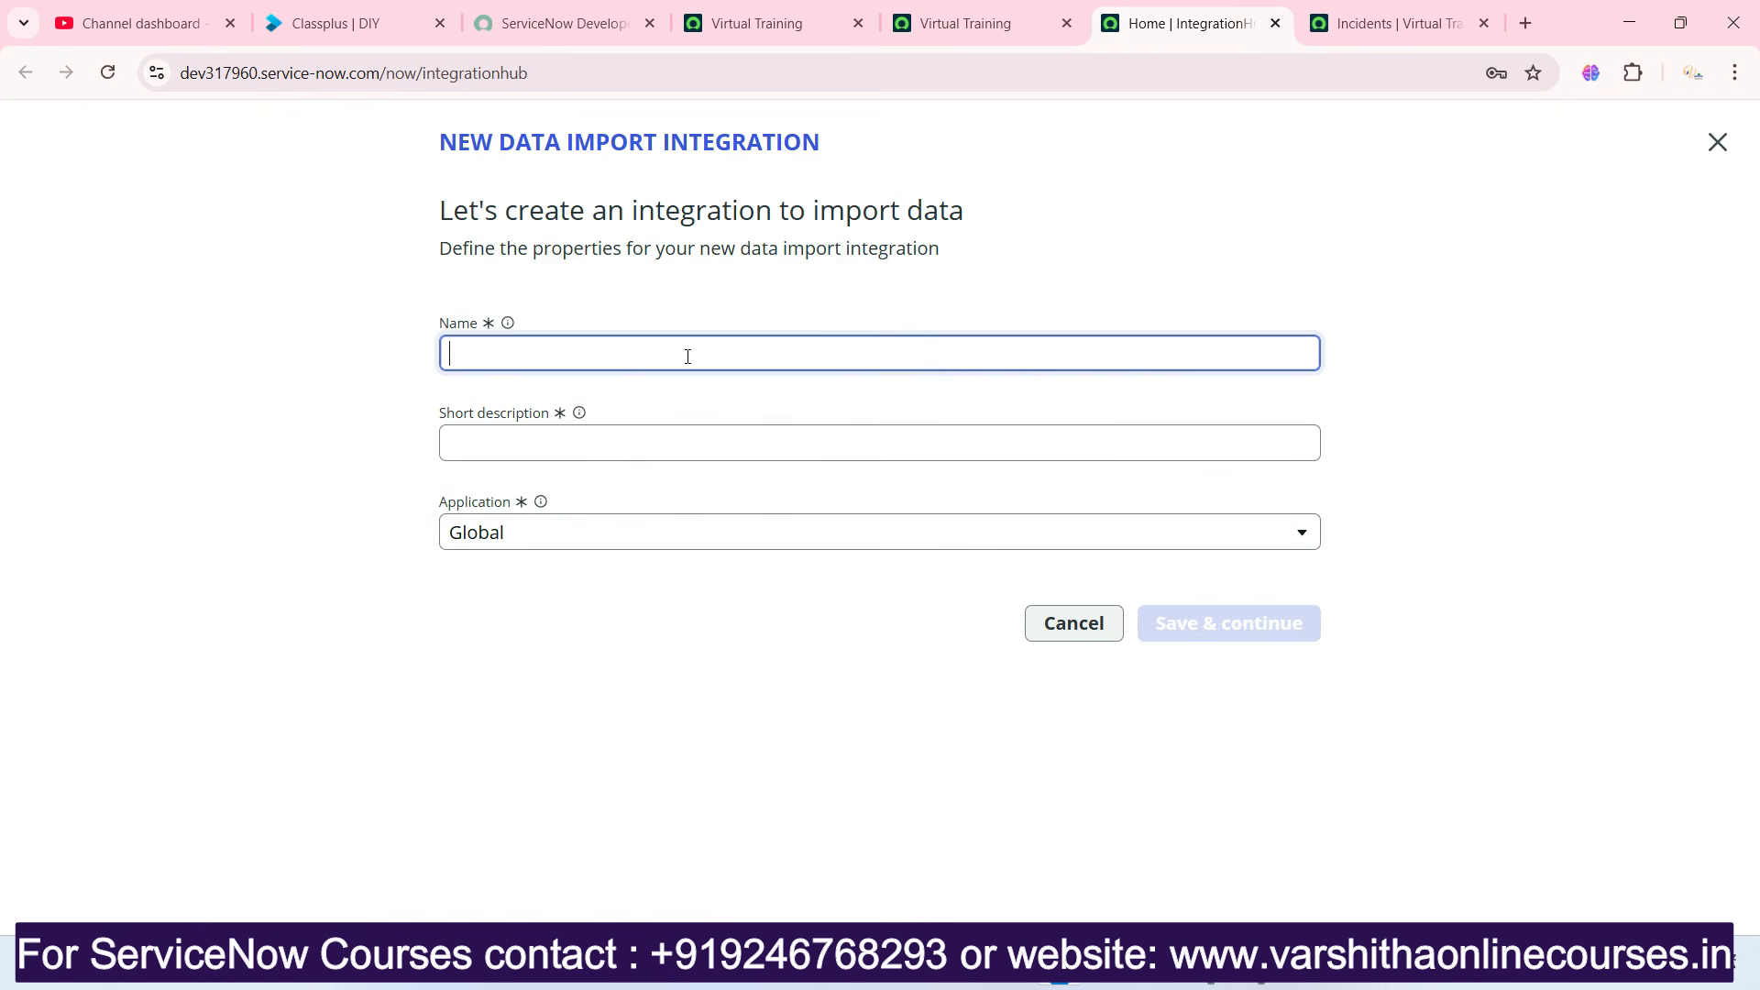
text(Import Incident Records )
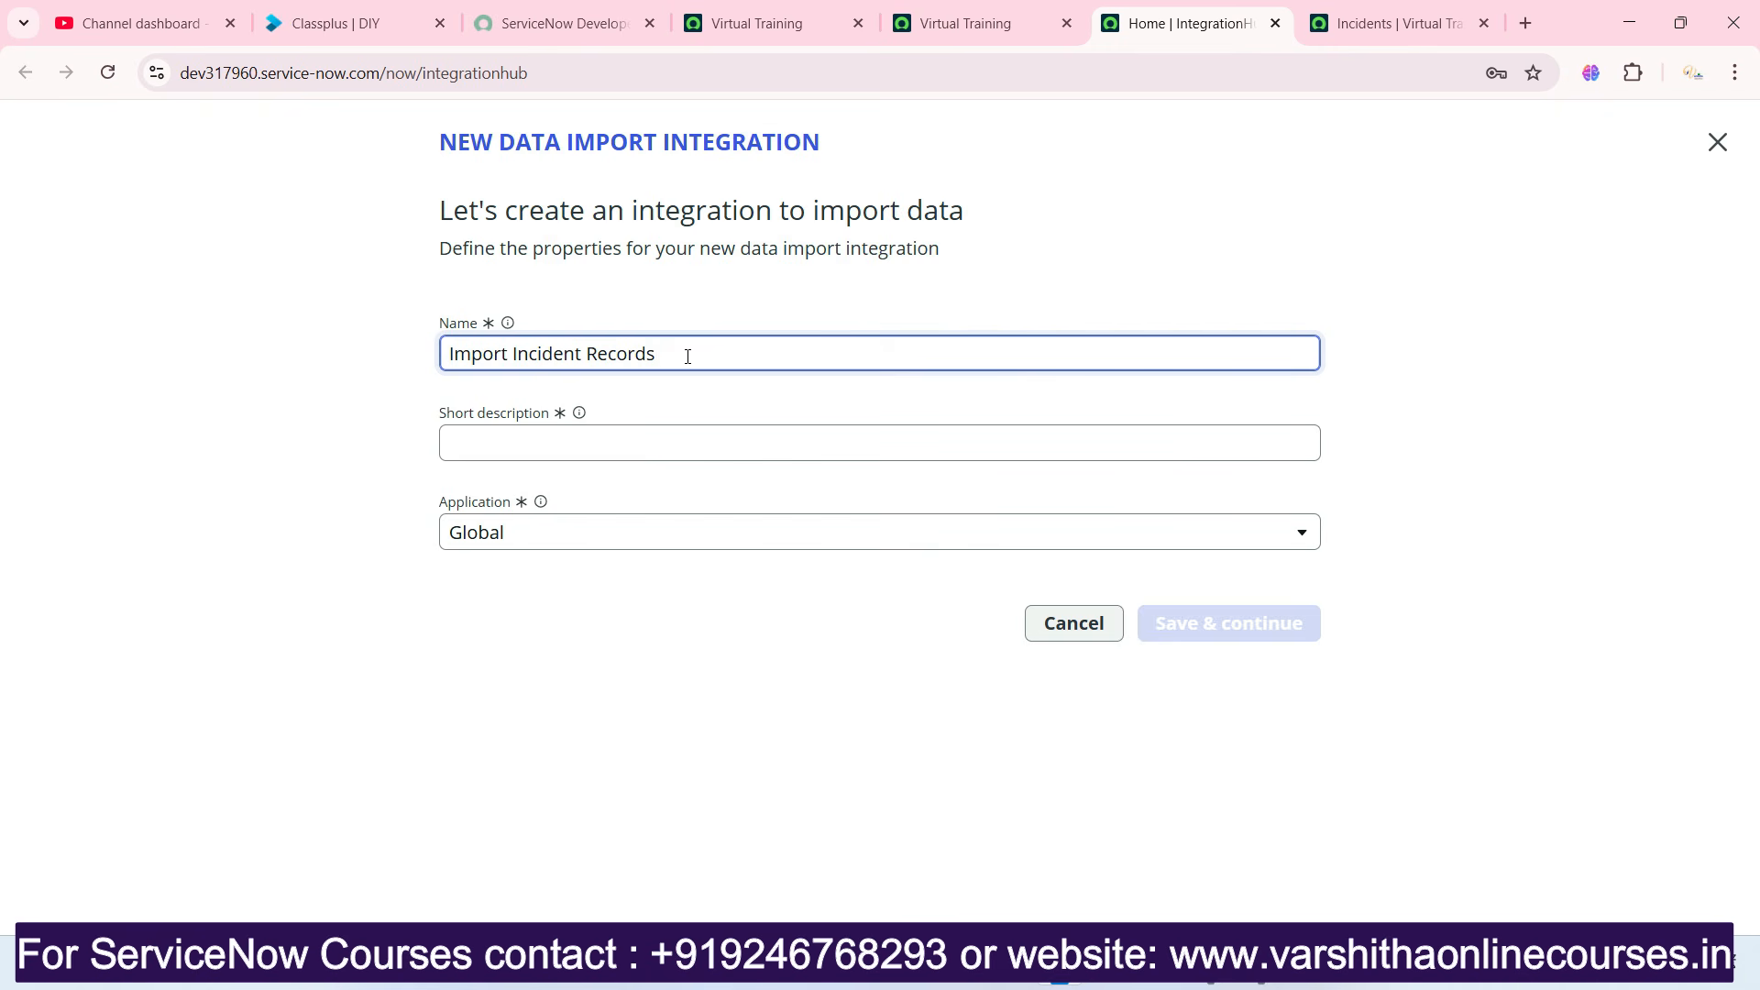
text(with Excel)
Enter the short description "We can import data though integration hub" and save the new integration to continue.
click(778, 440)
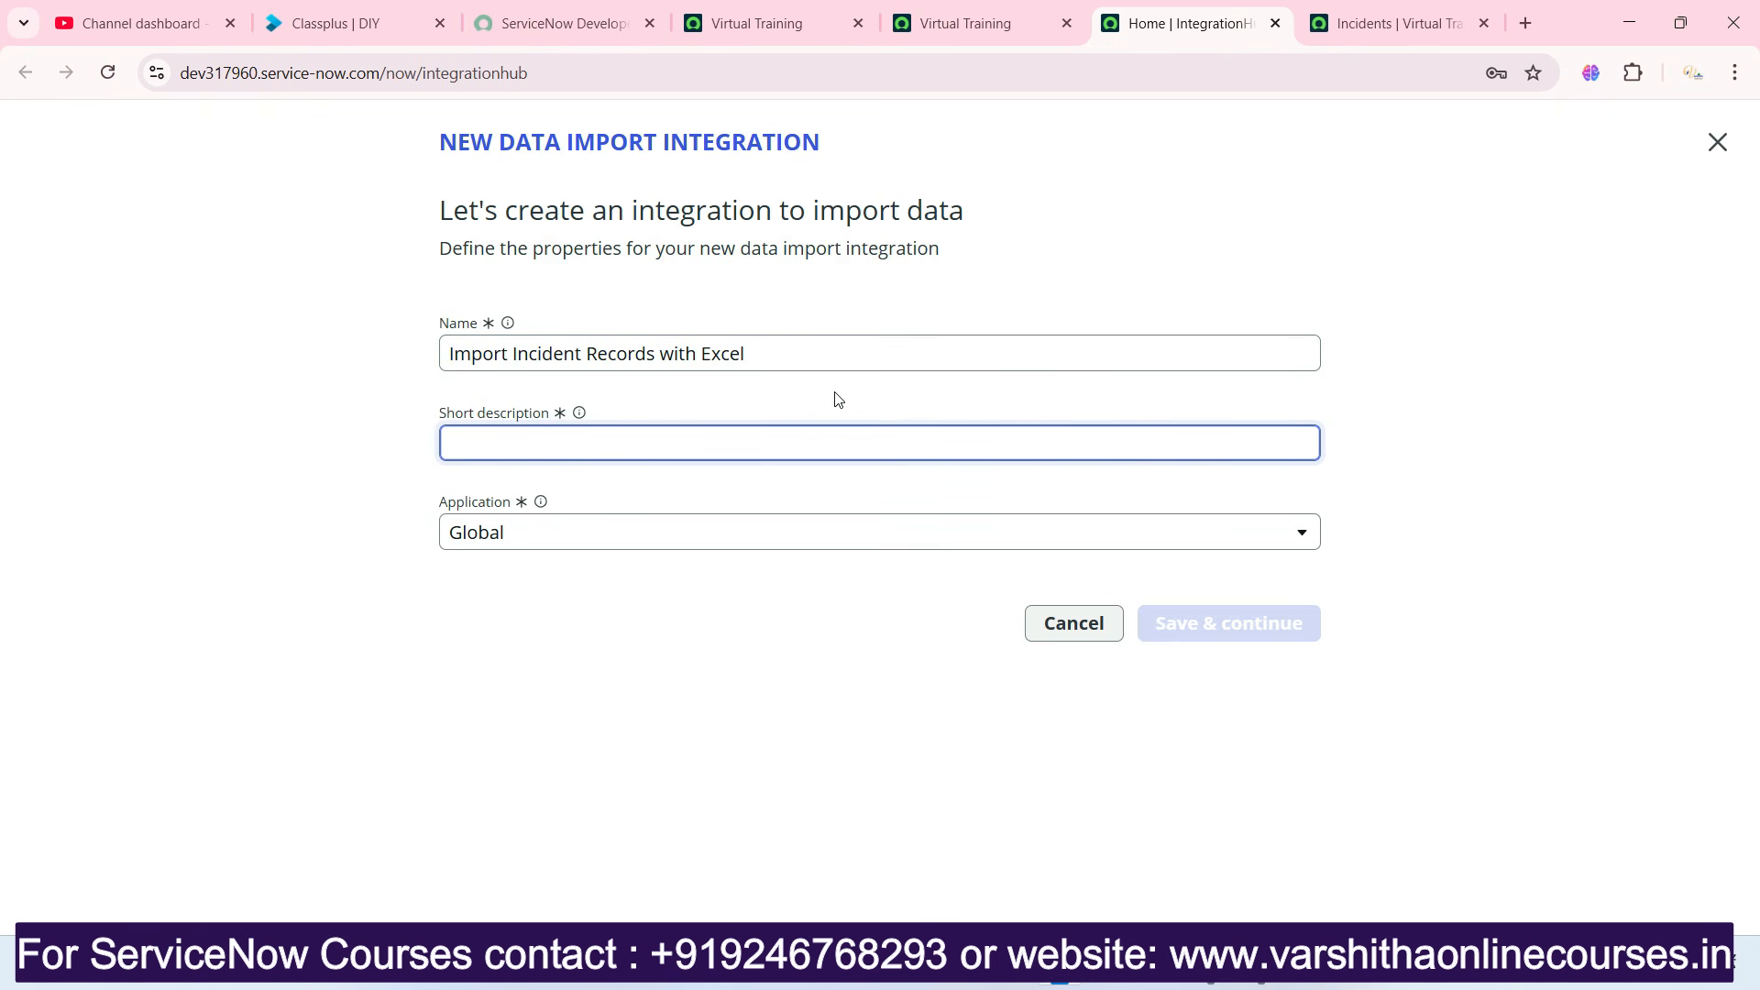
text(We)
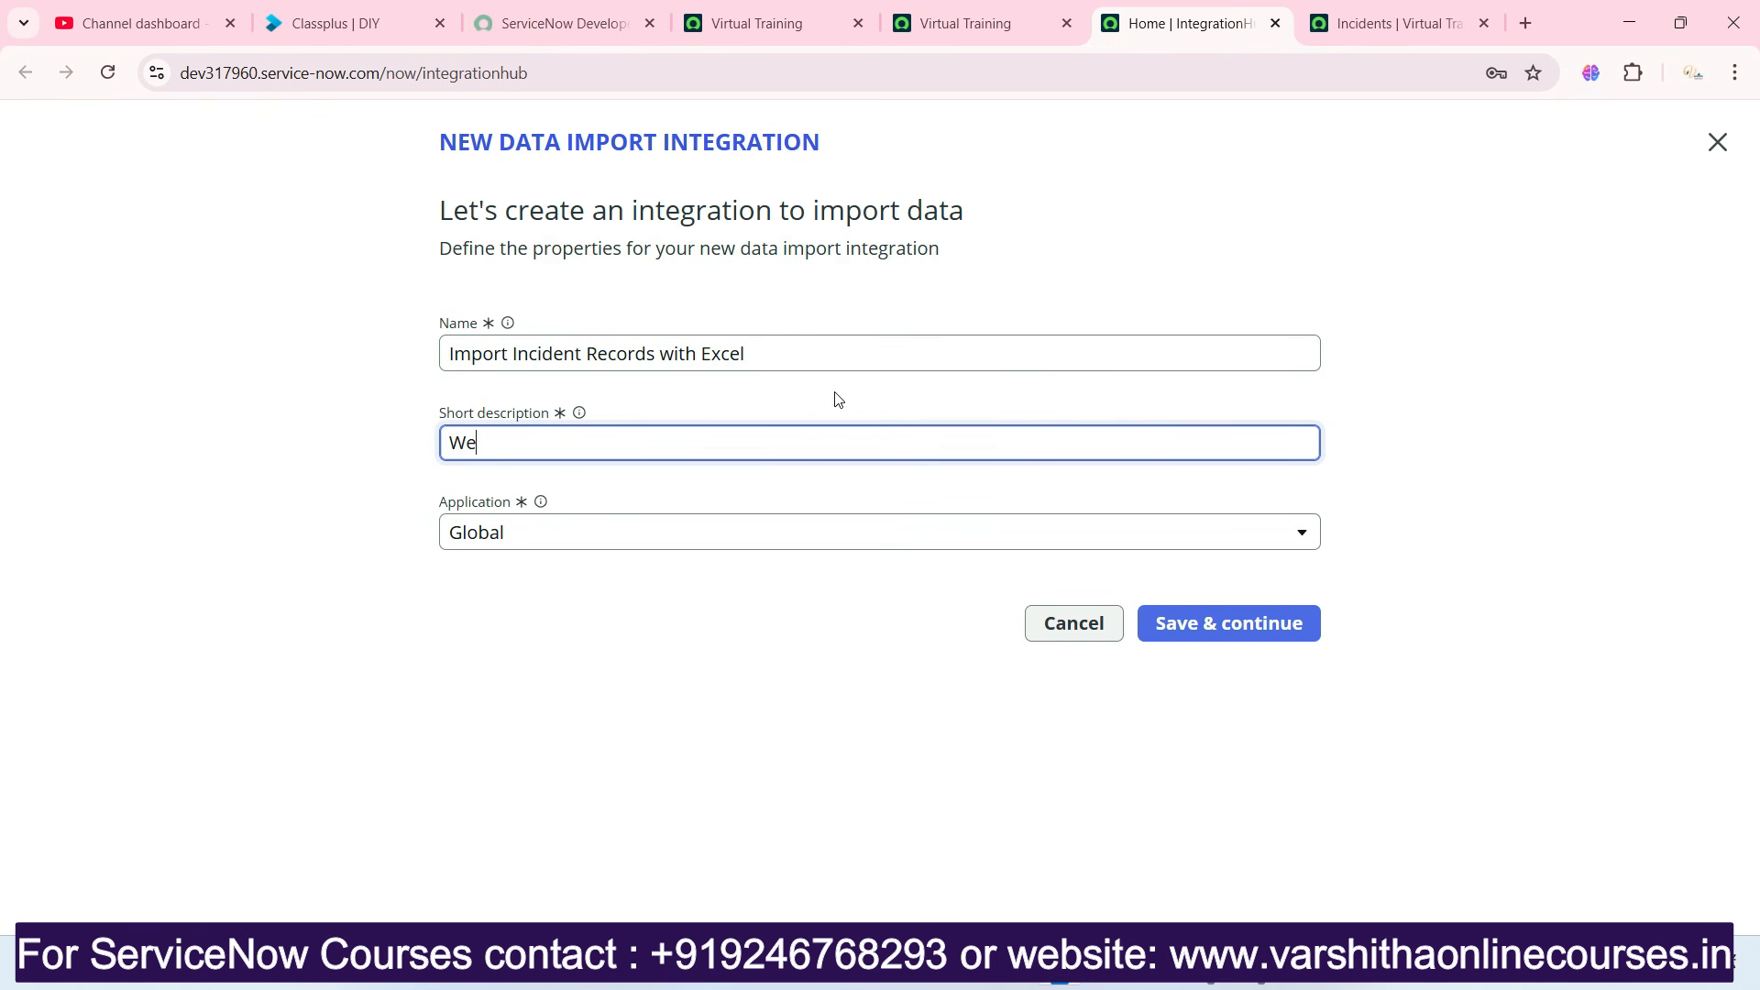
text( can import data though )
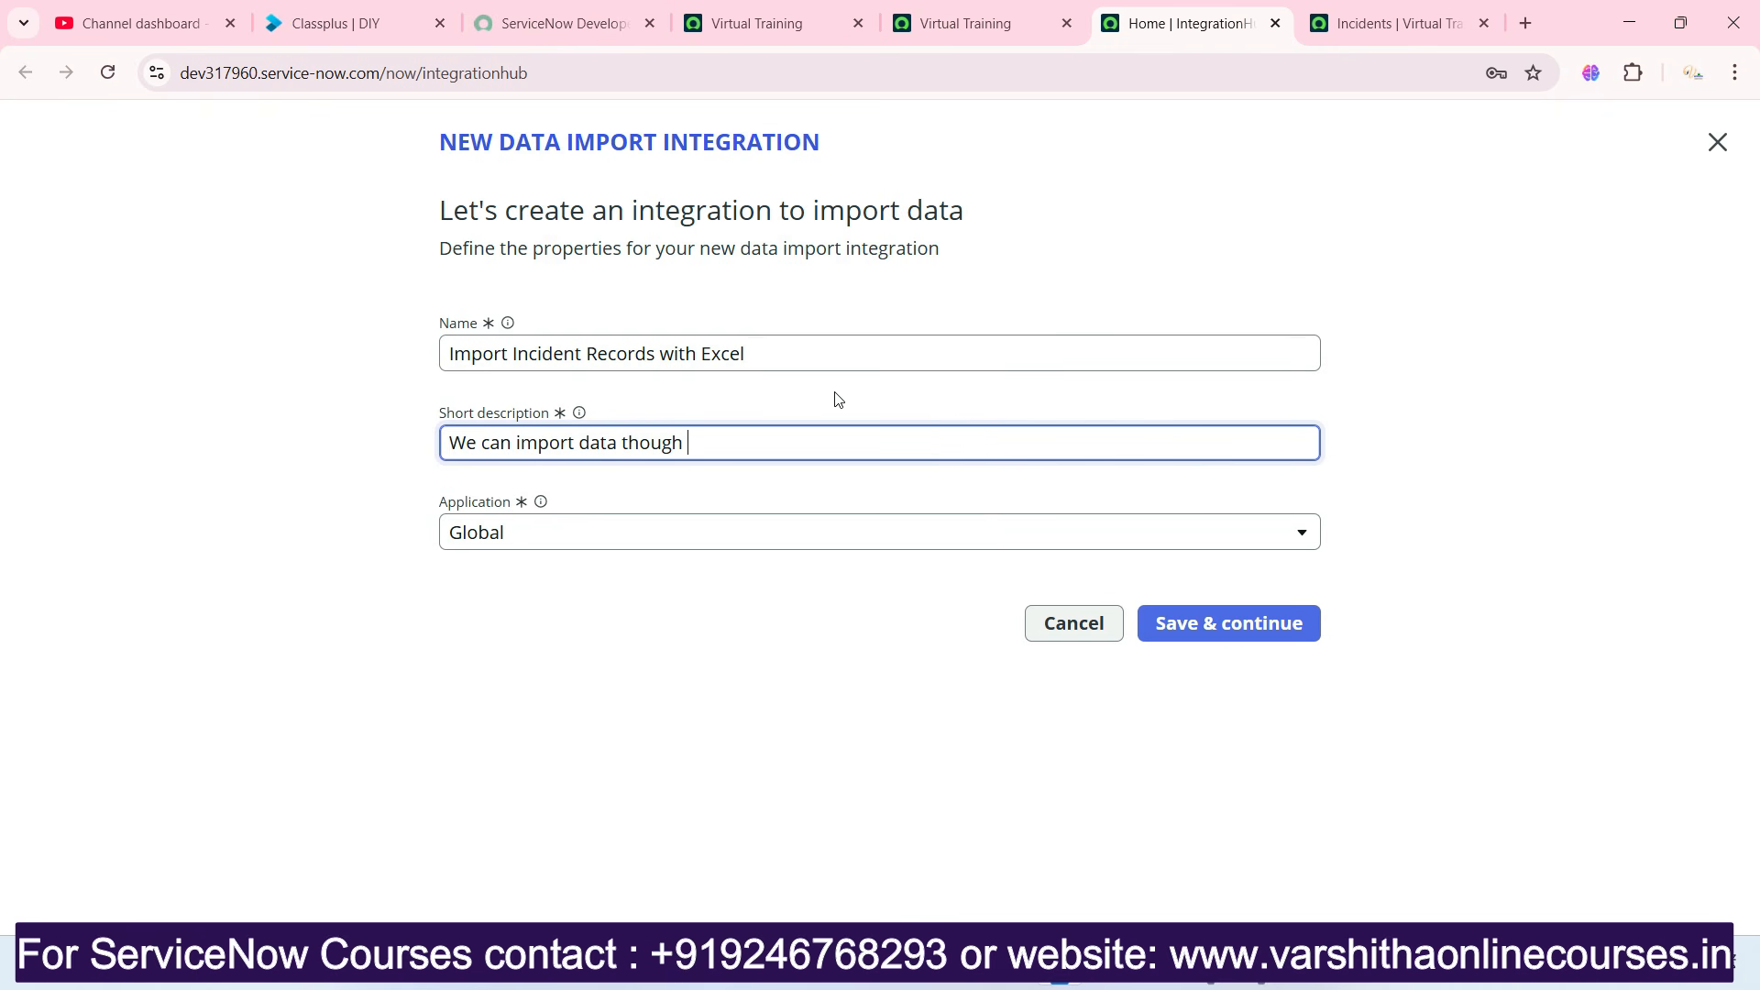
text(integration hum)
key(BackSpace)
text(b)
click(1203, 624)
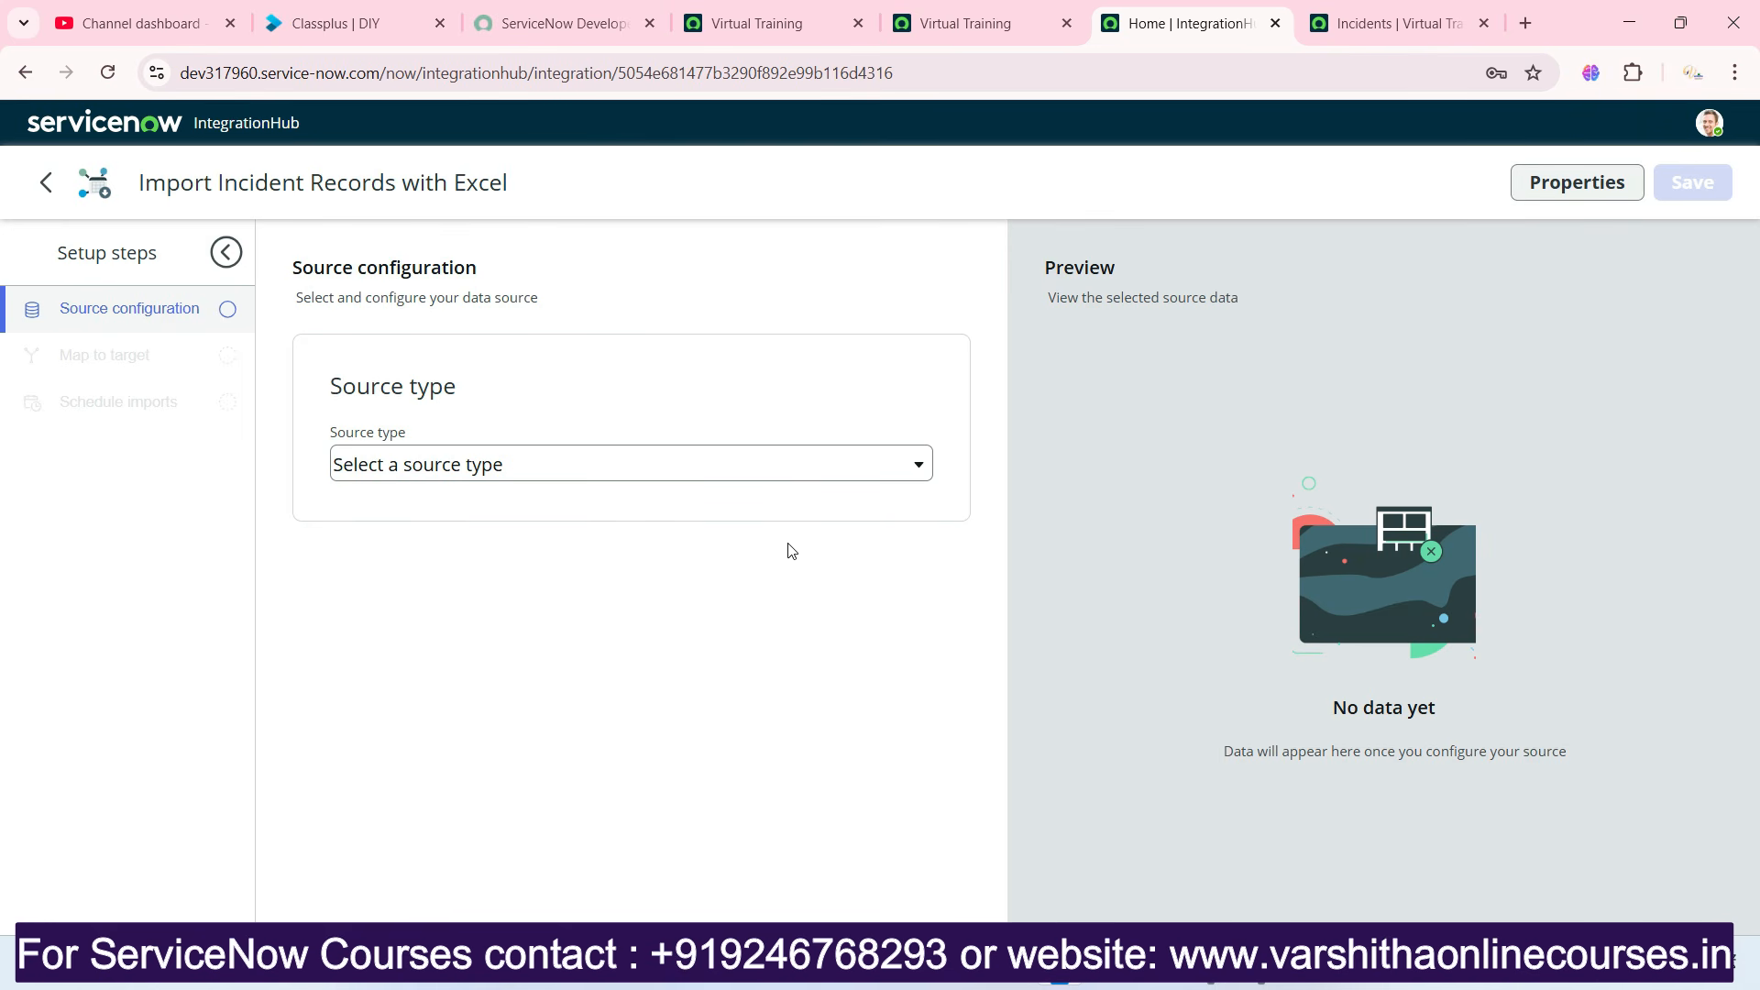
Set the integration's source type to an ad-hoc file in Excel (.xlsx/.xls) format.
click(771, 474)
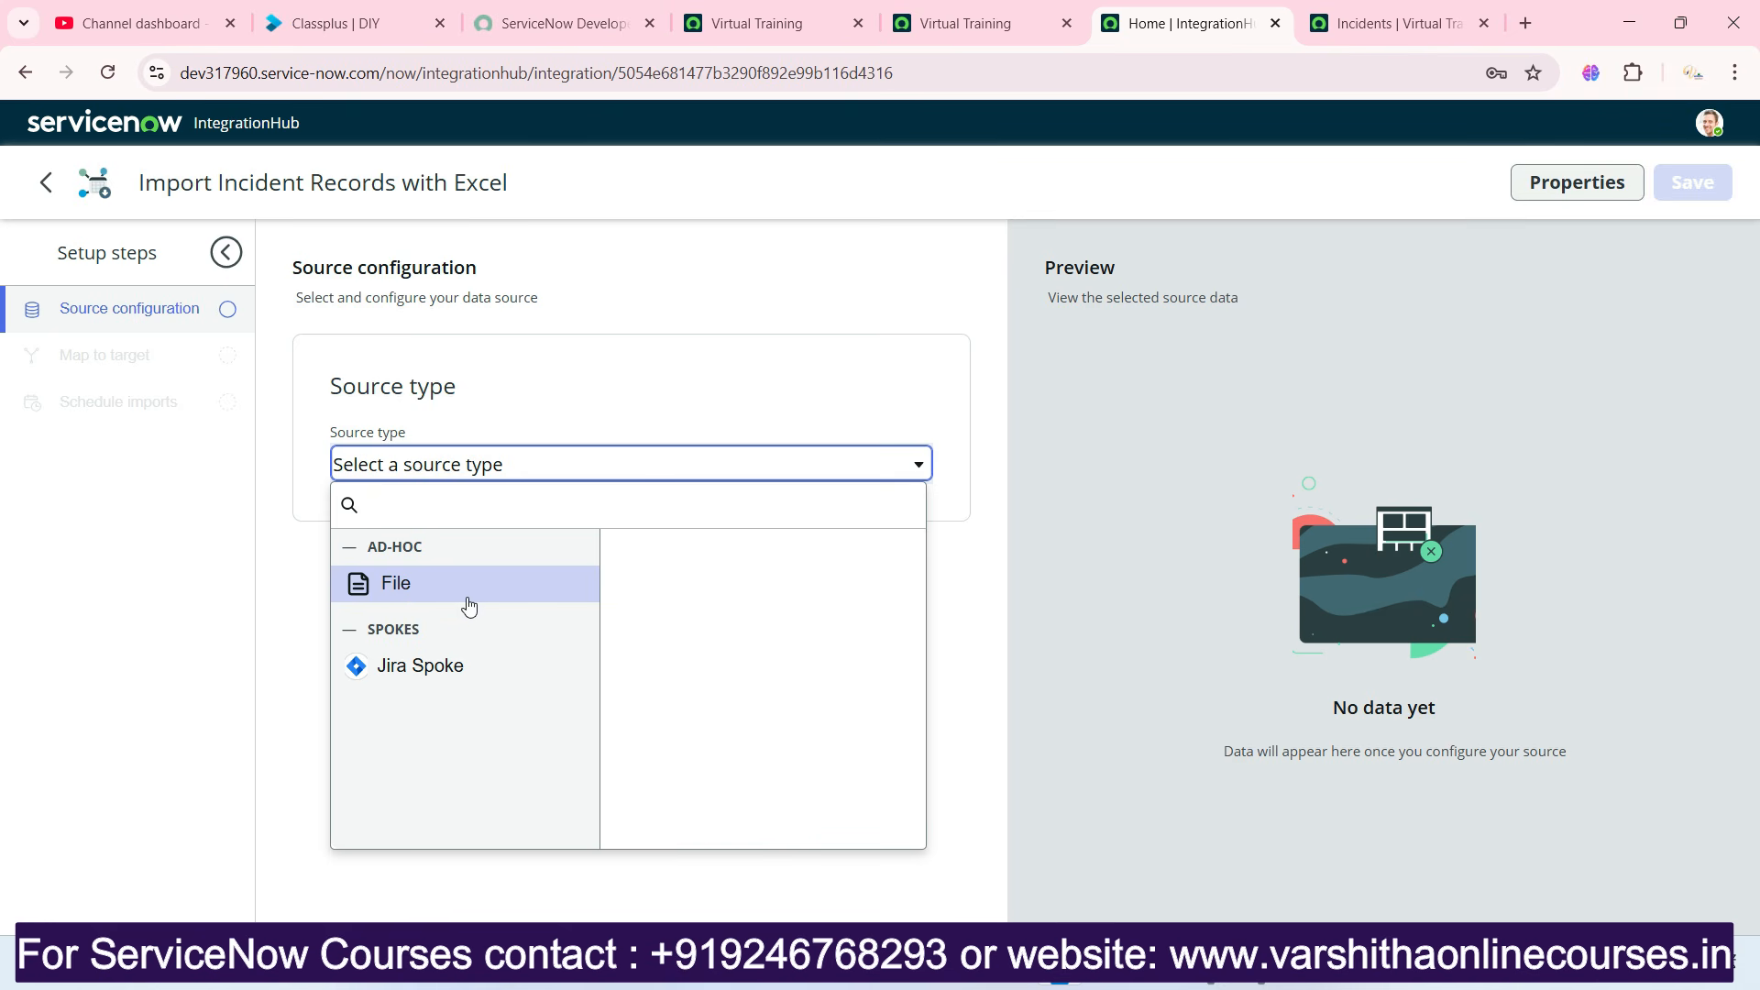
click(400, 591)
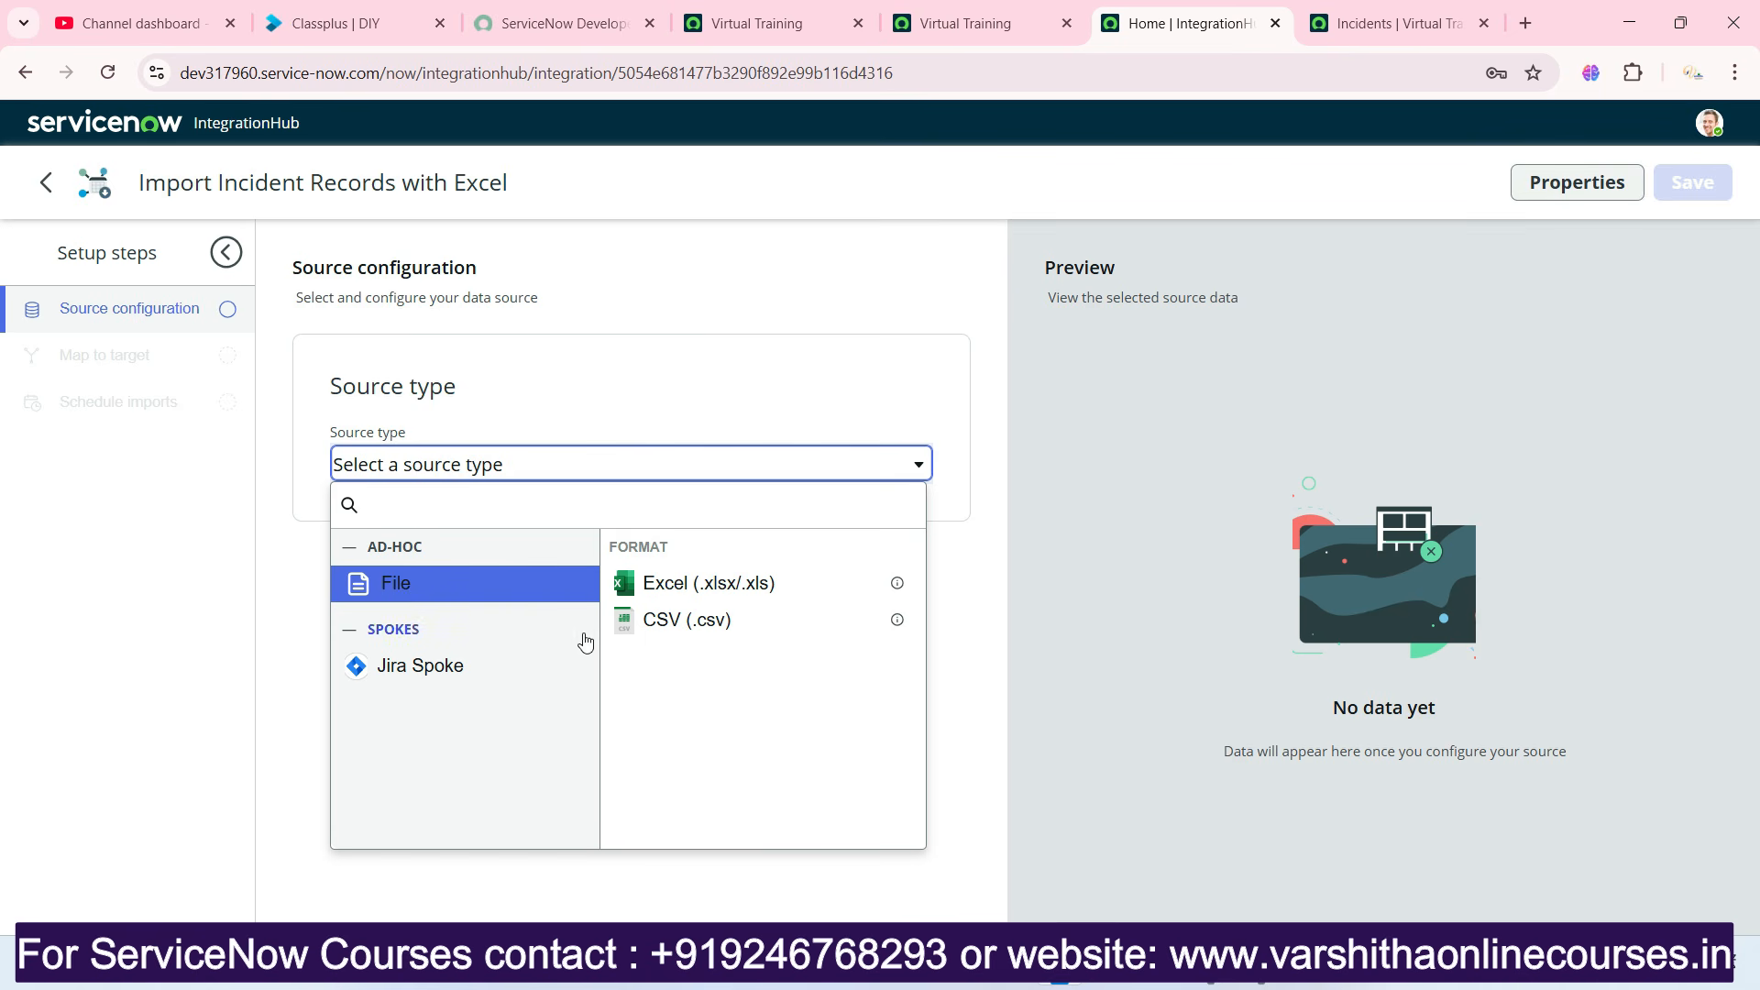
click(675, 587)
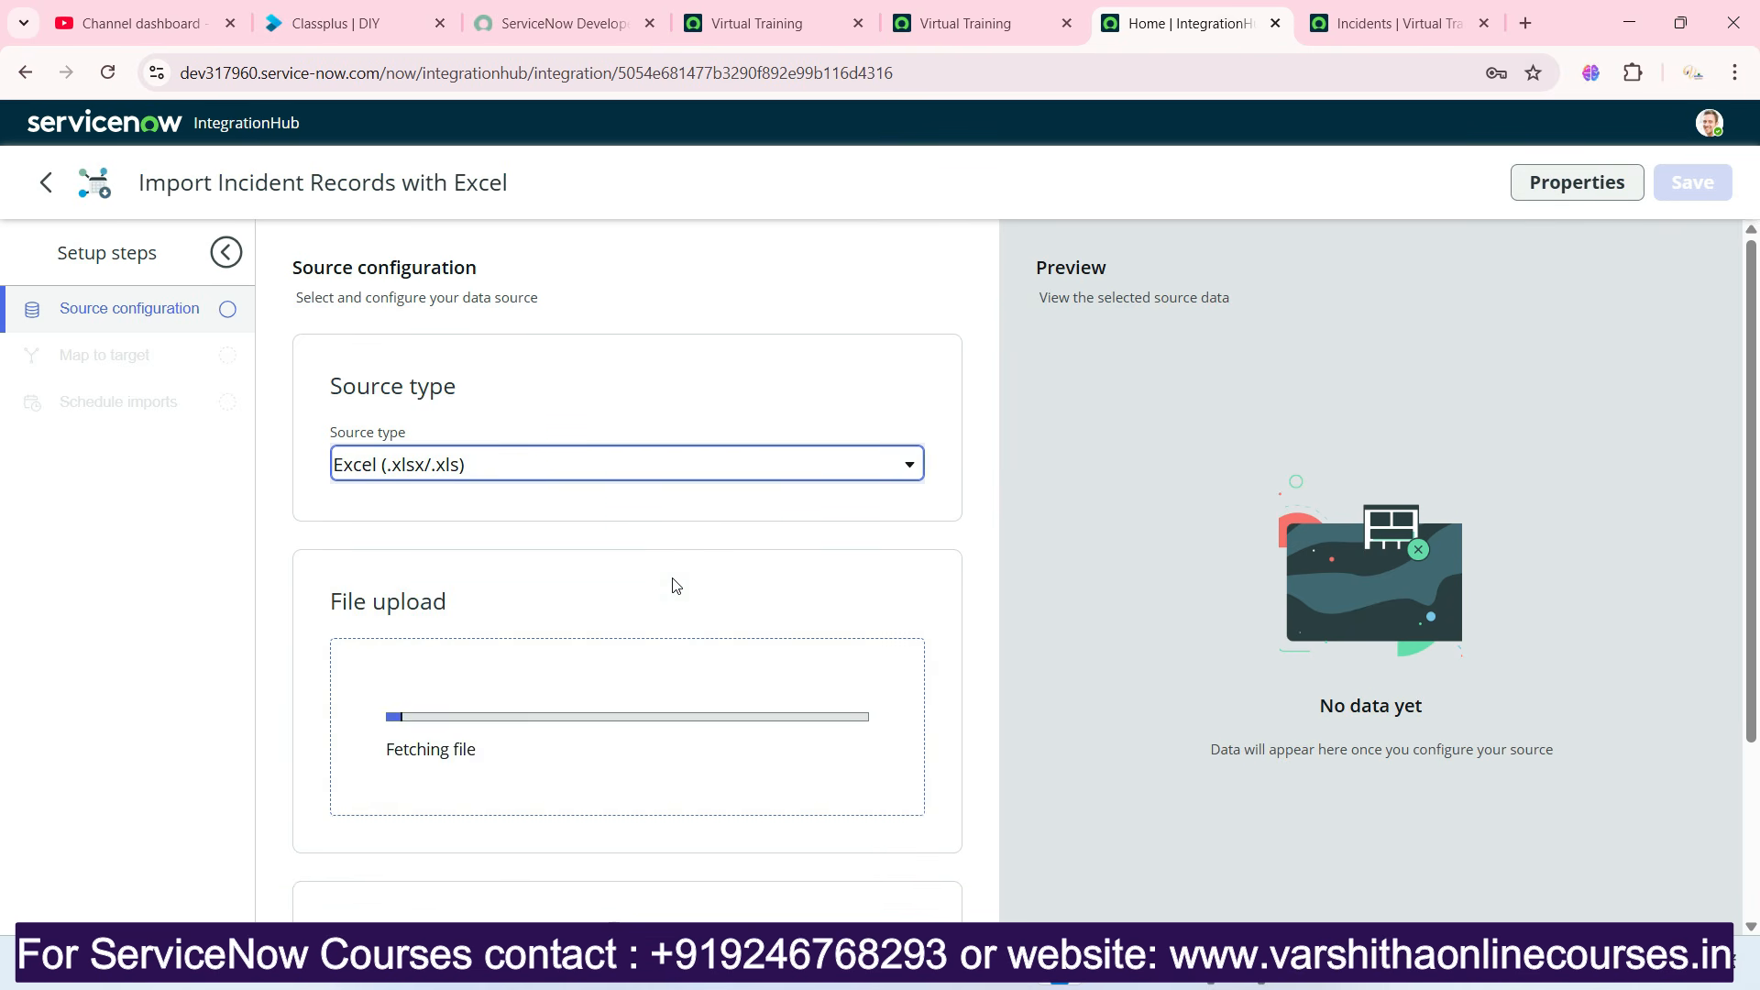
Upload the incident Excel worksheet from the Downloads folder as the source file.
scroll(675, 585, down, 2)
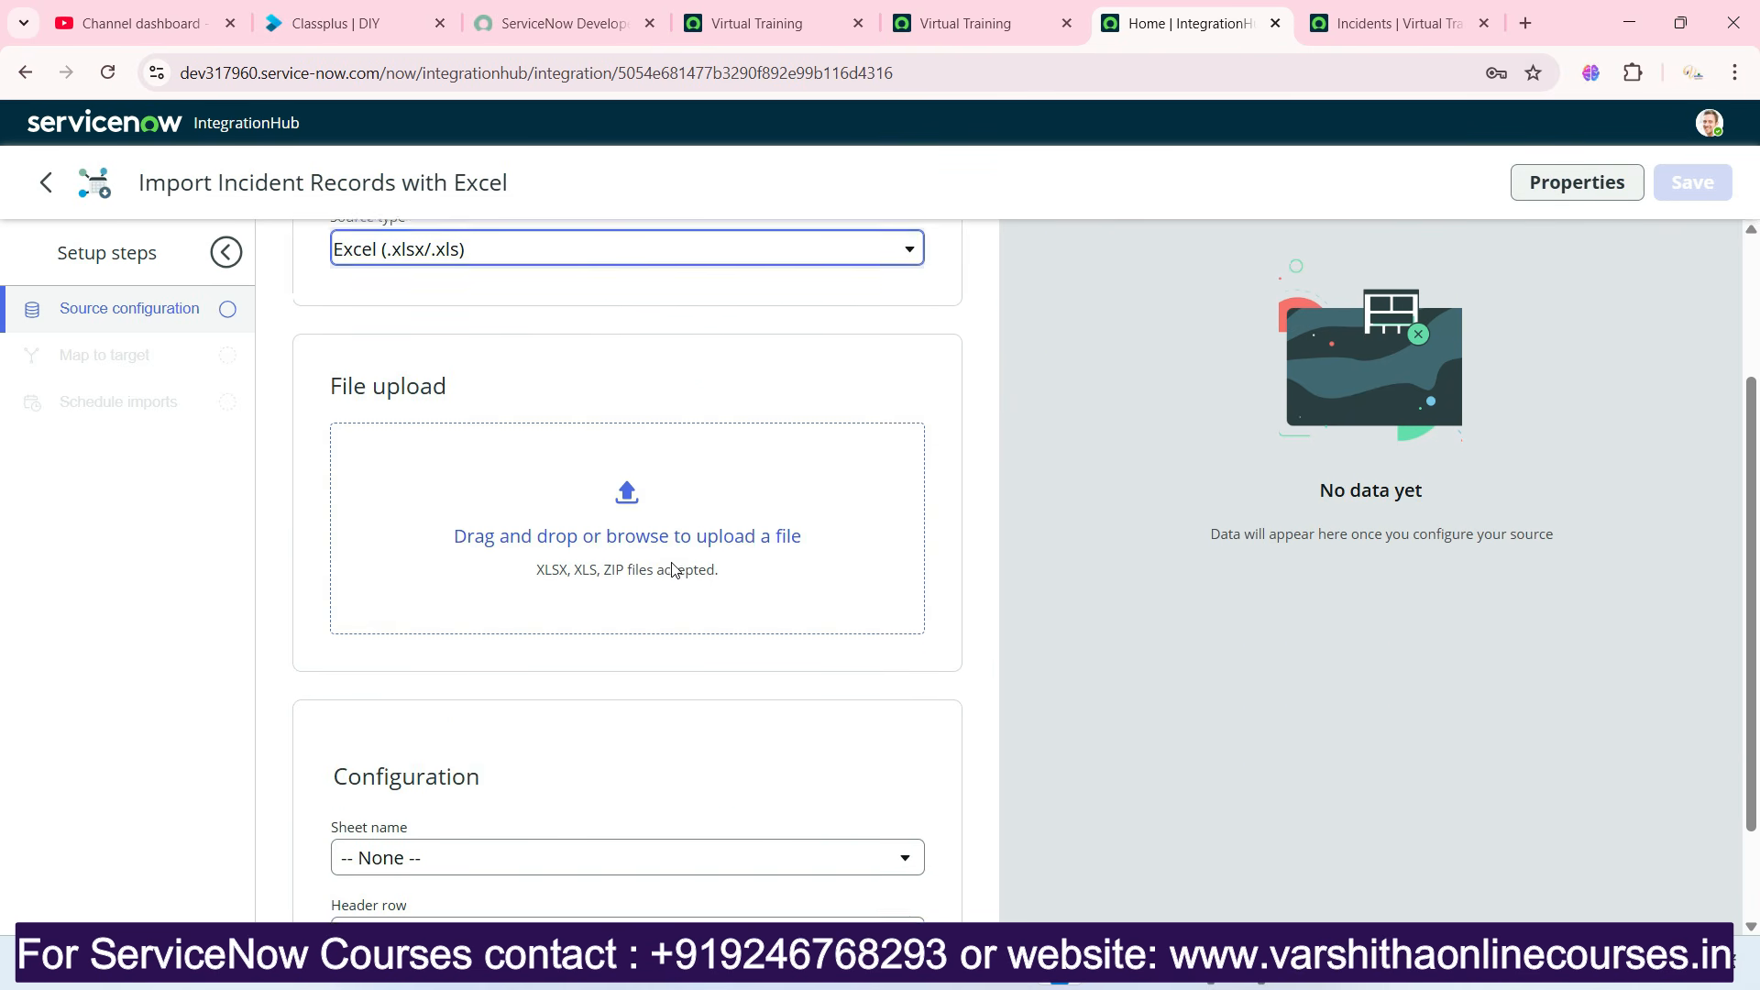
click(540, 527)
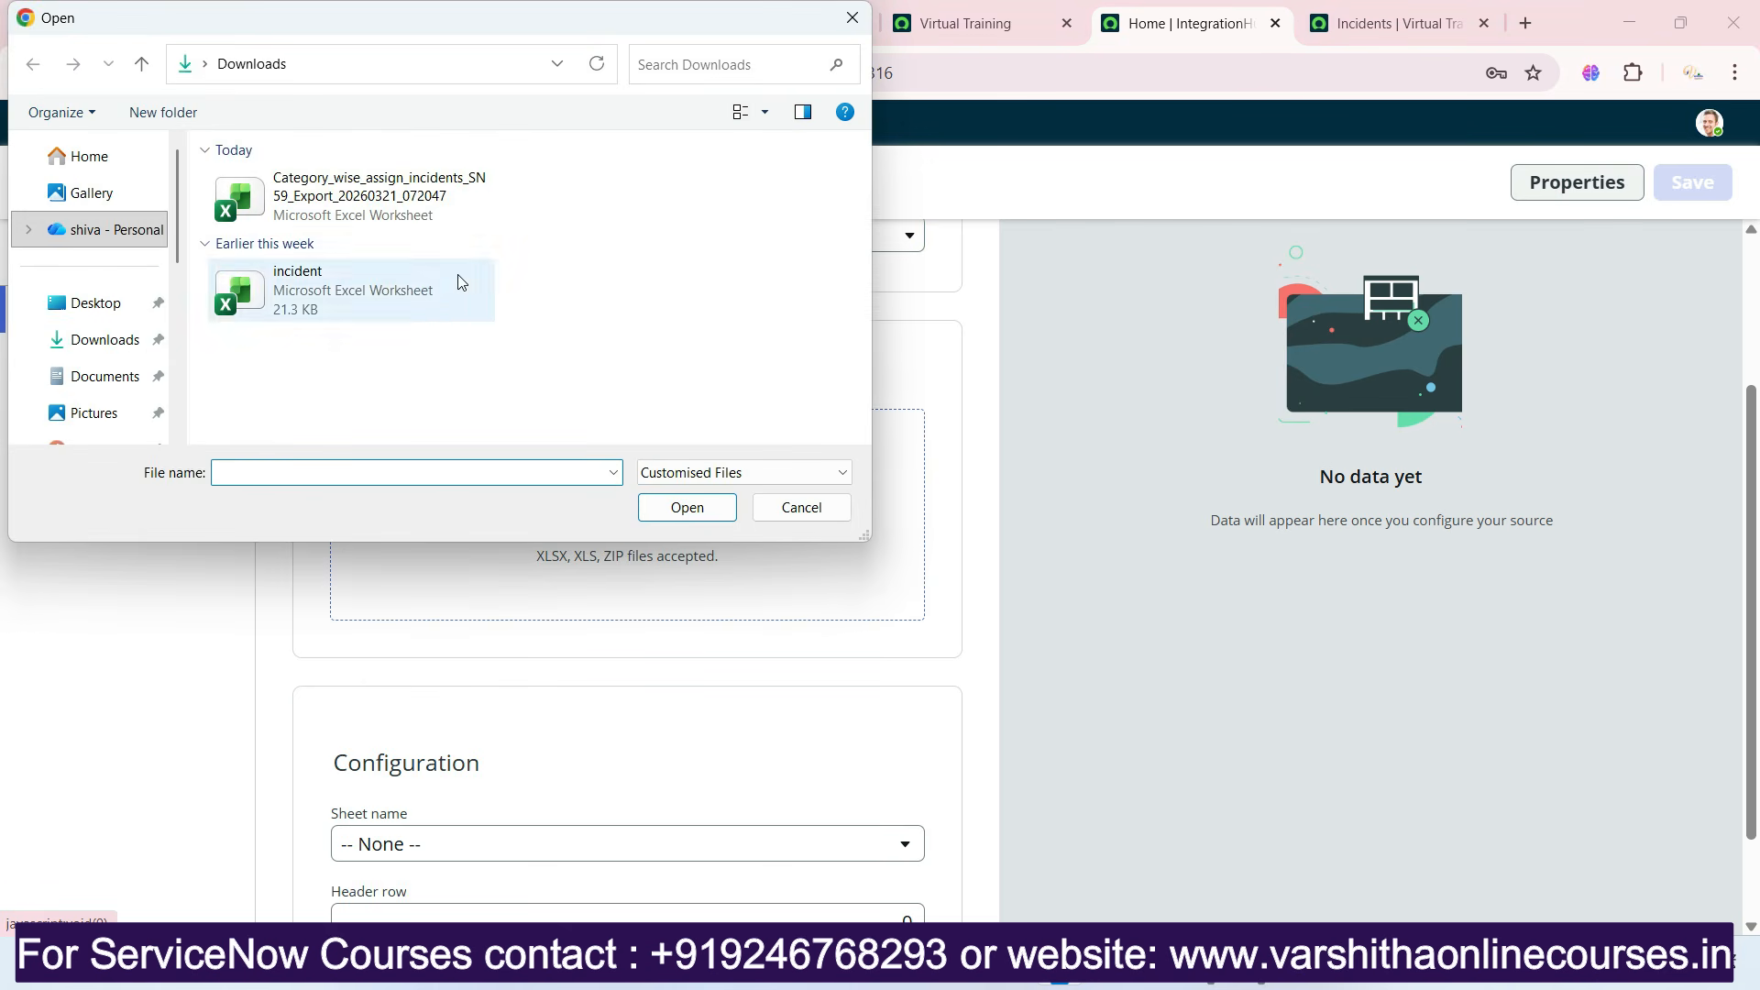
click(320, 293)
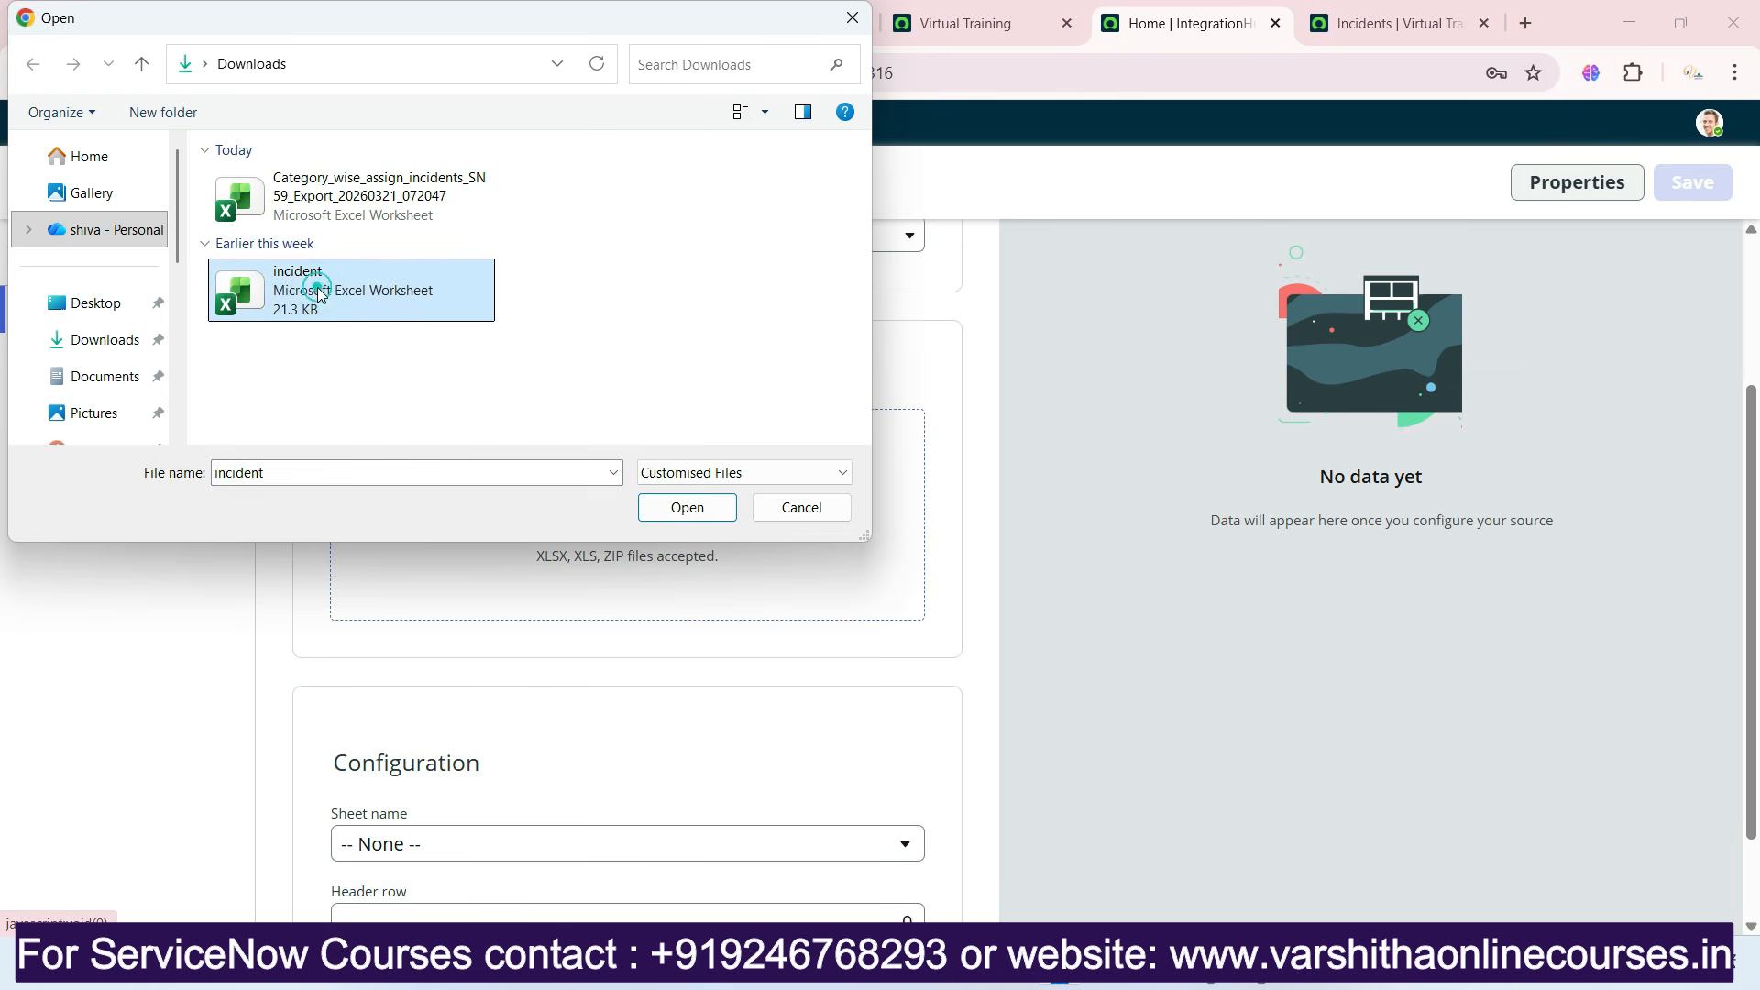
click(687, 507)
Configure the uploaded file to use sheet Page 1 with header row 1.
scroll(666, 512, down, 2)
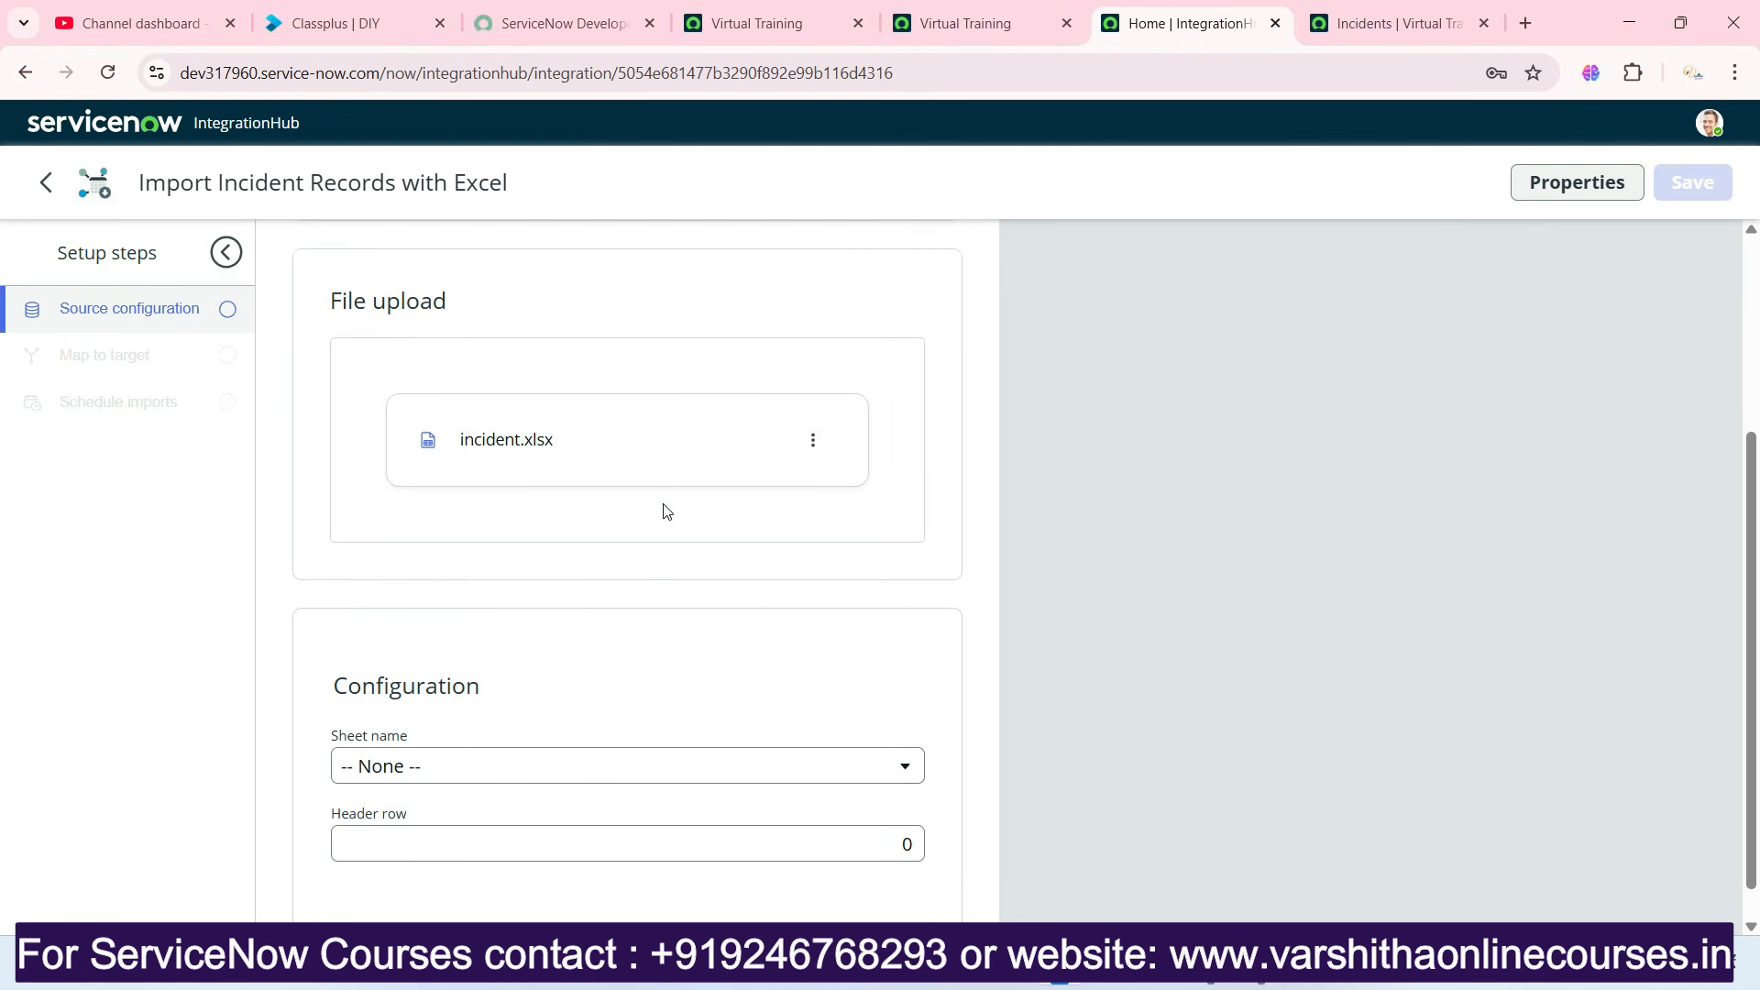
click(432, 736)
click(432, 770)
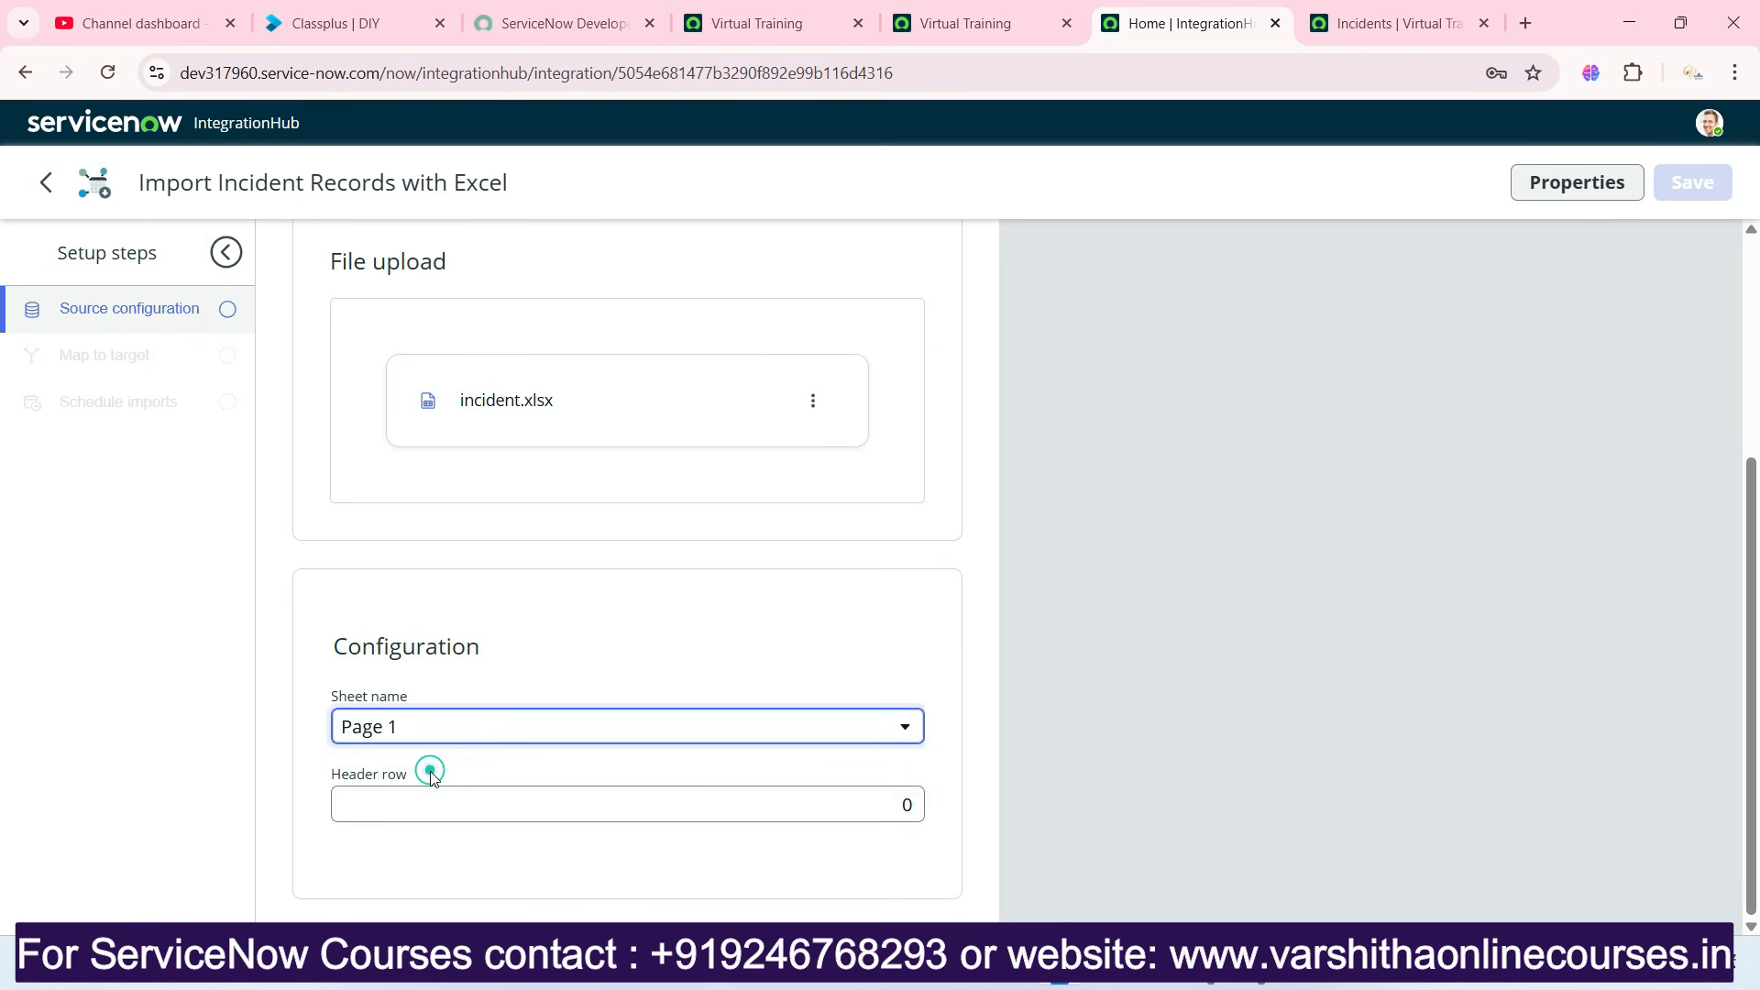
click(466, 808)
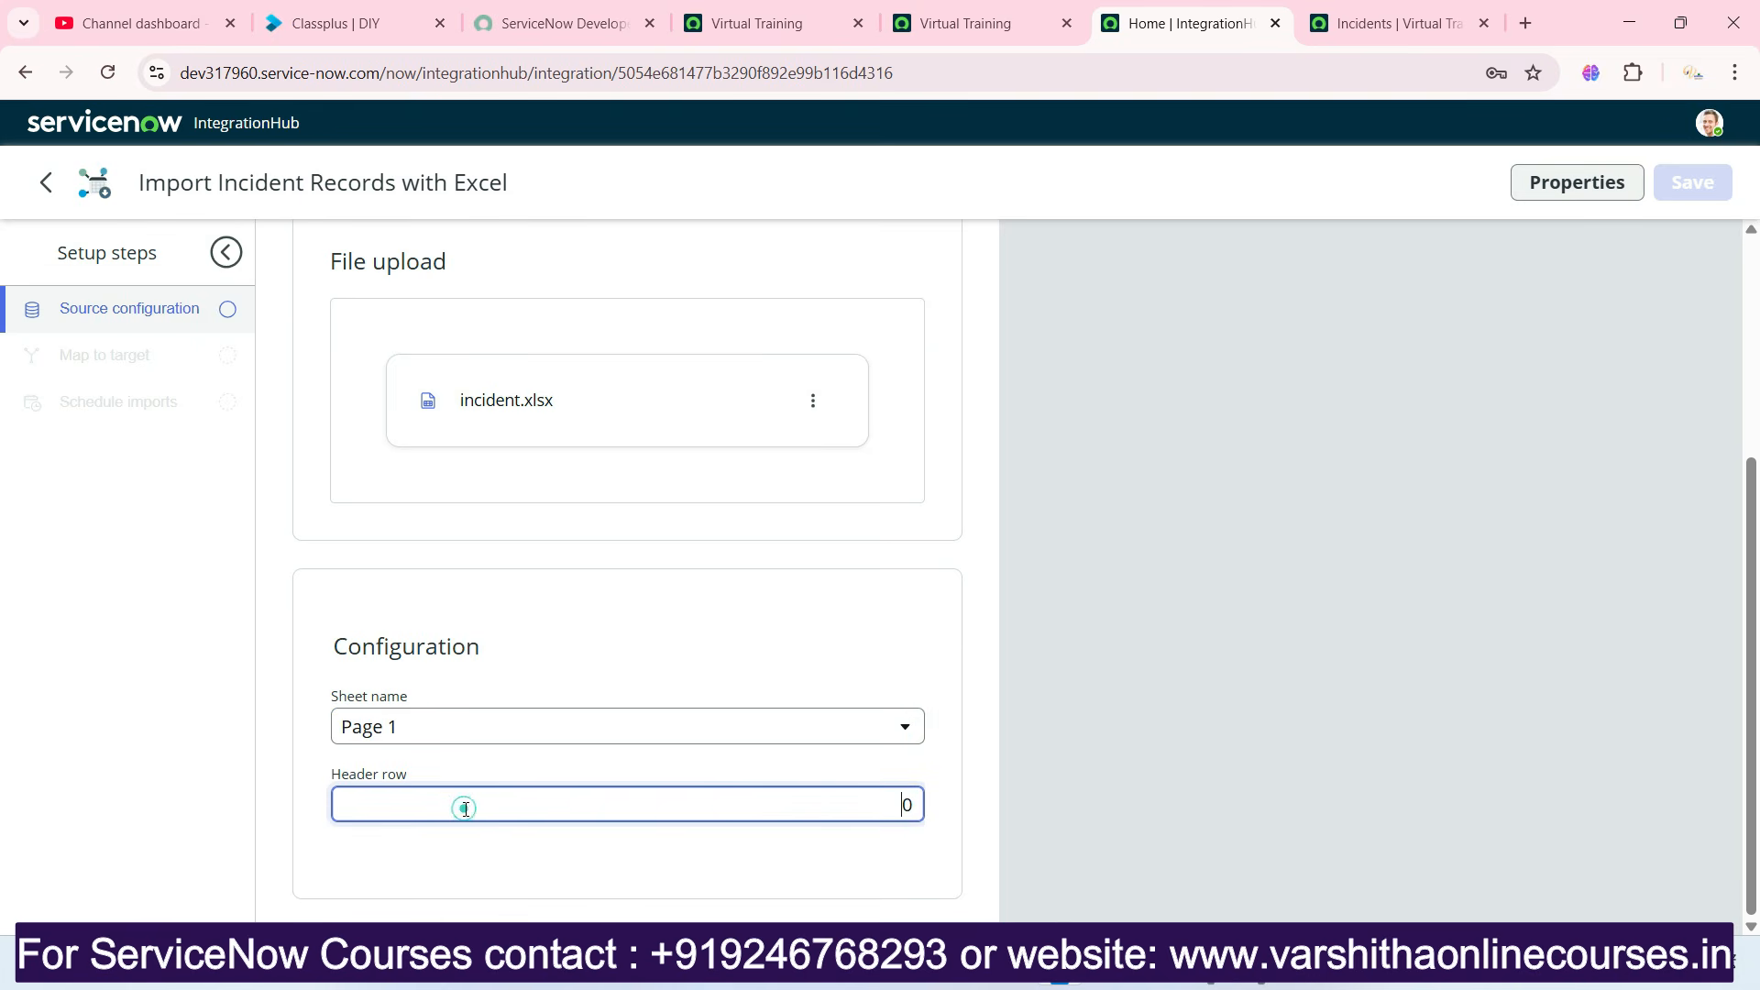
double_click(909, 806)
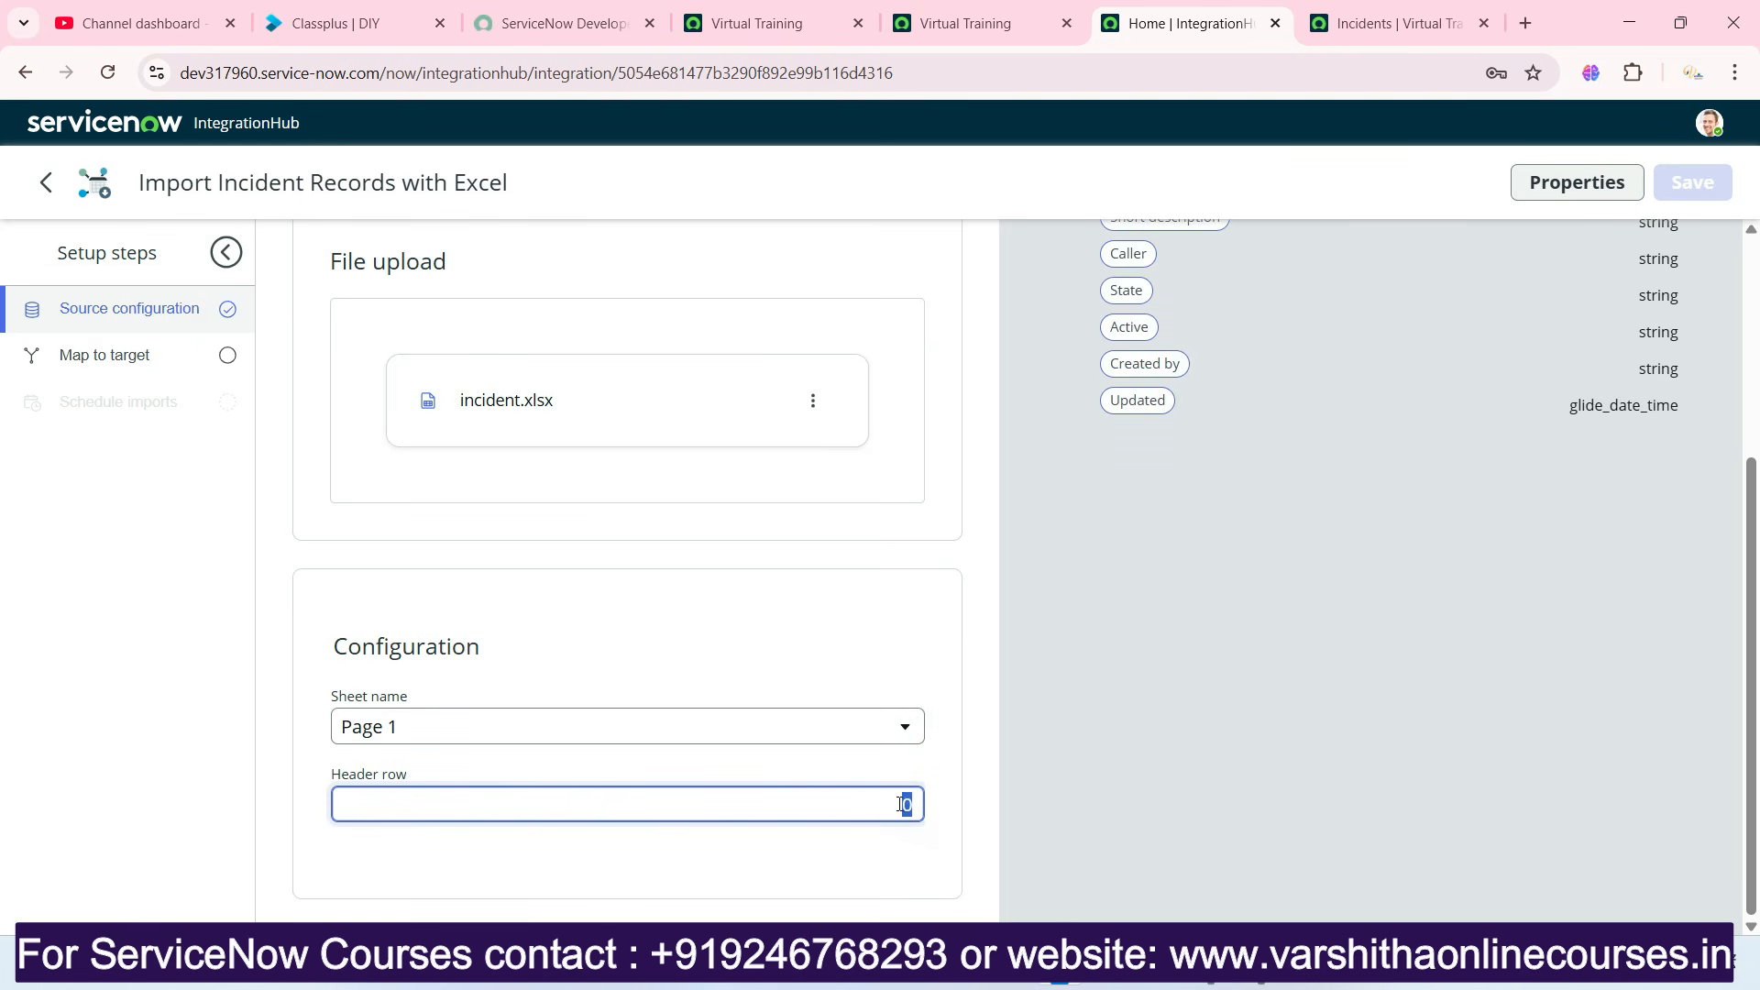
text(1)
click(835, 876)
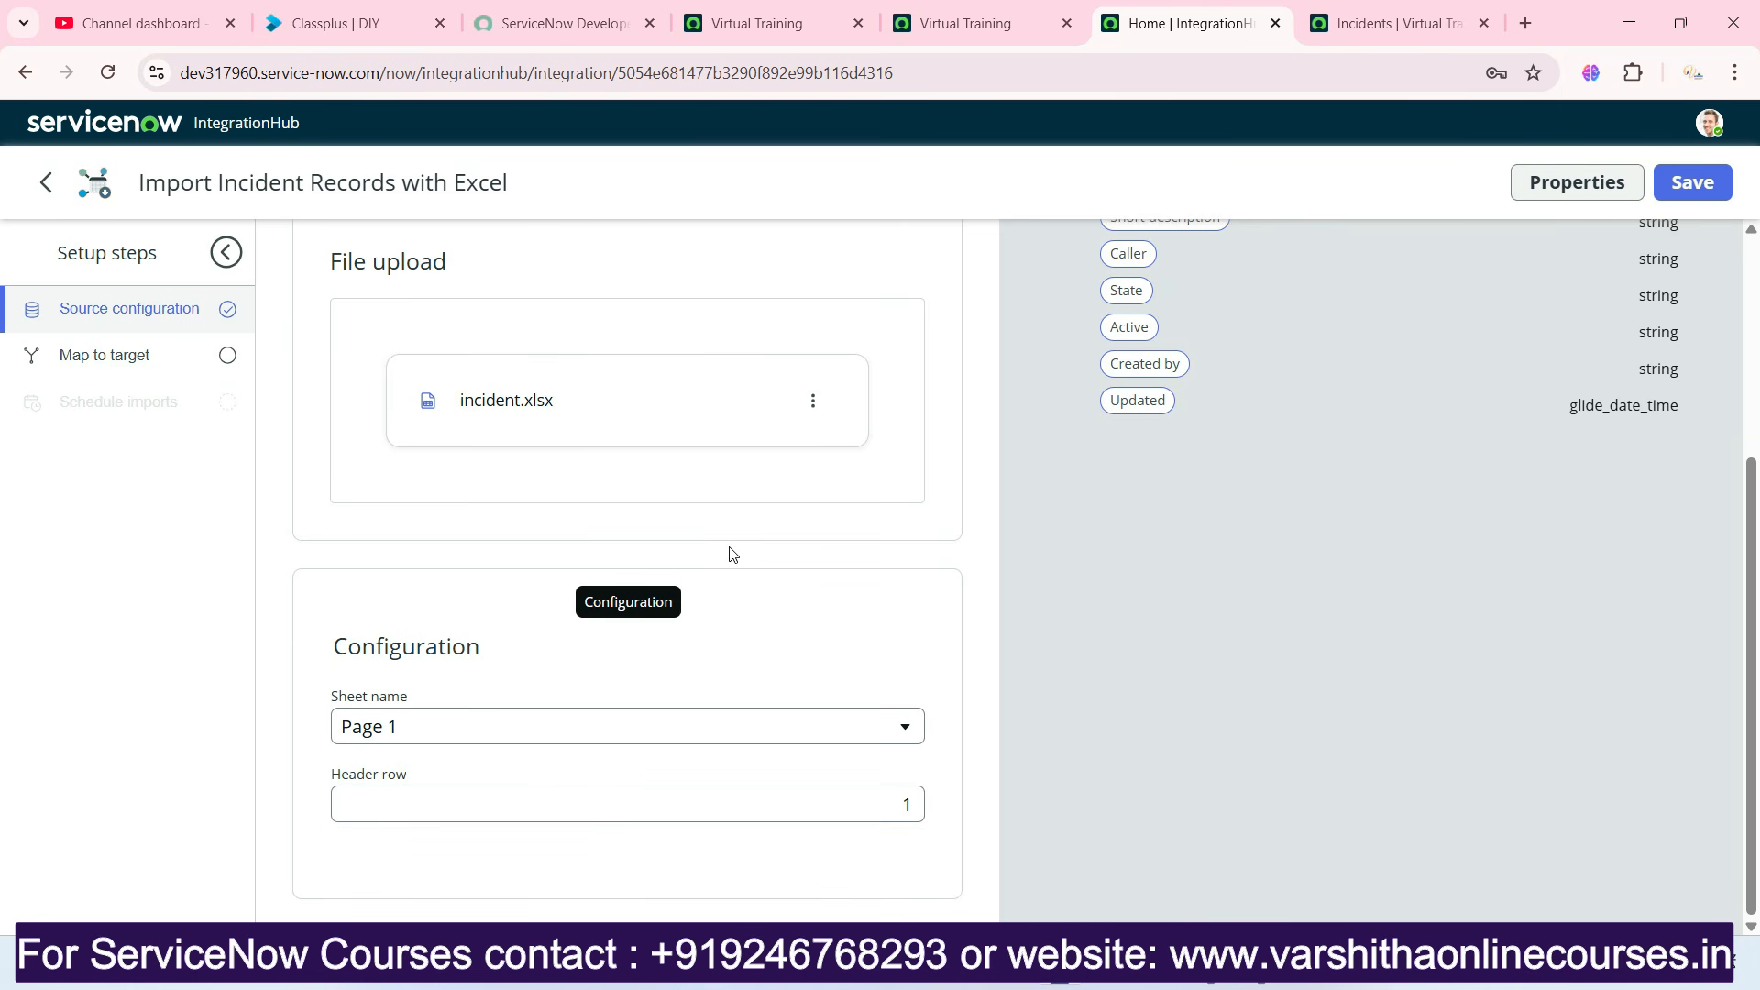
Save the integration's source configuration, dismissing the prompt about leaving without saving.
scroll(747, 562, up, 4)
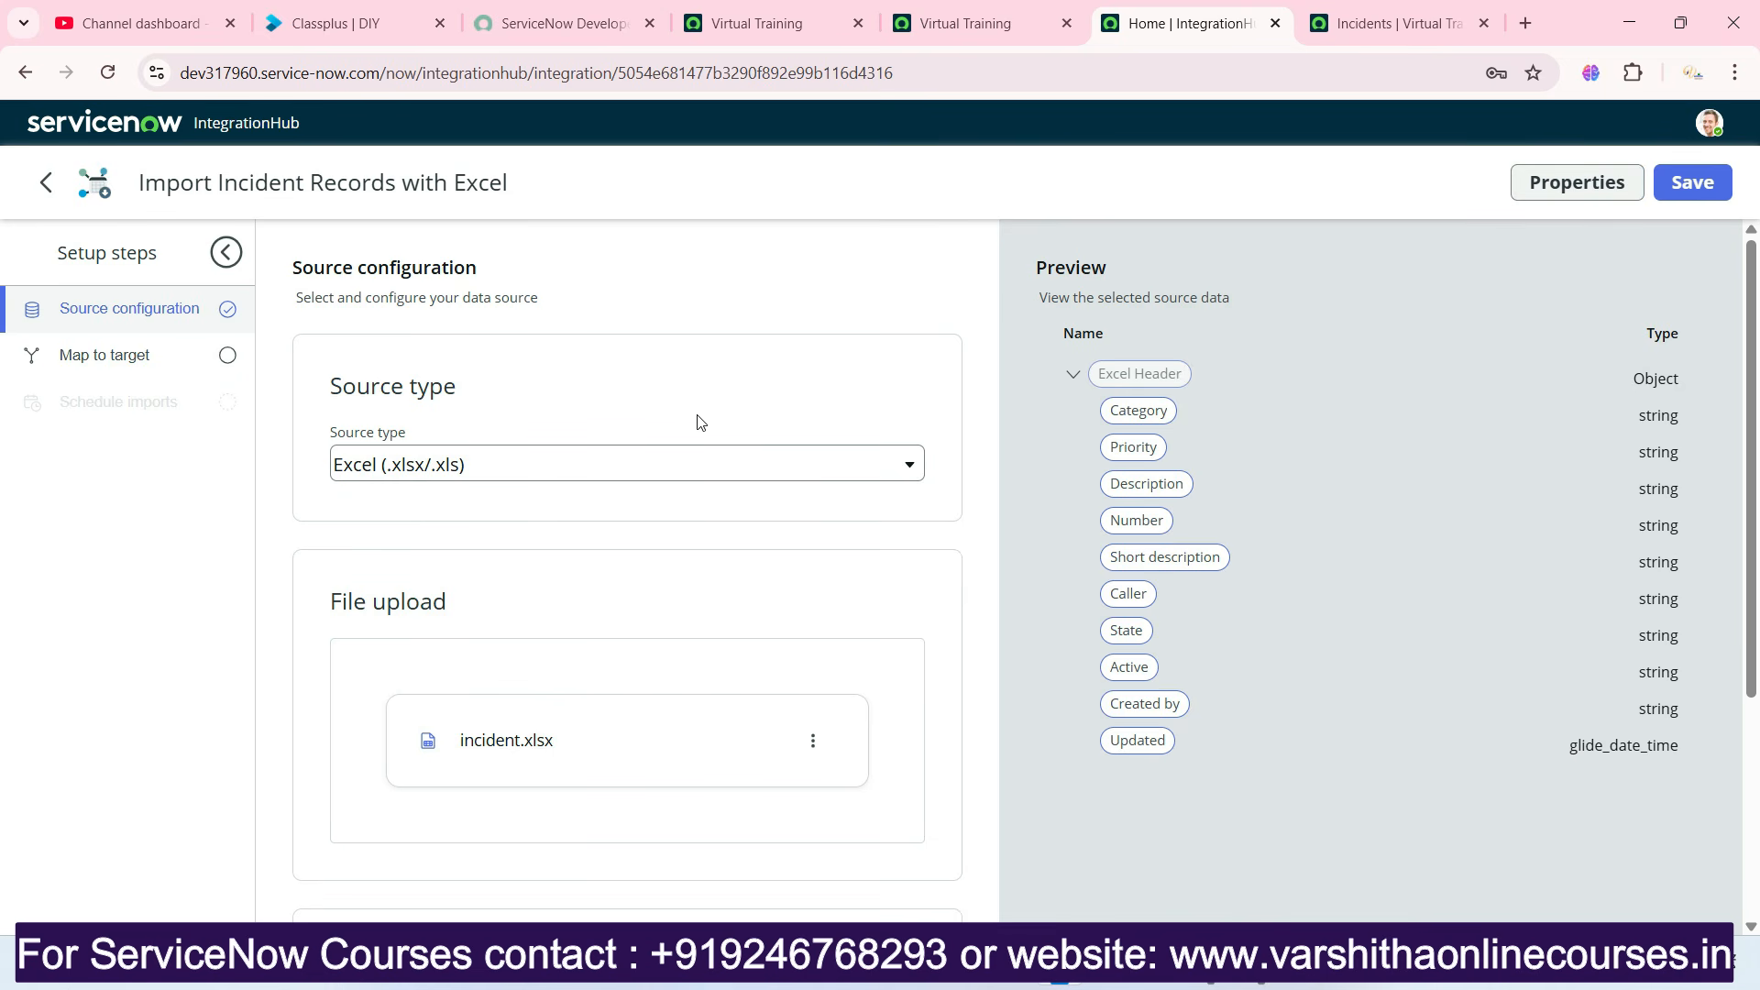
click(120, 360)
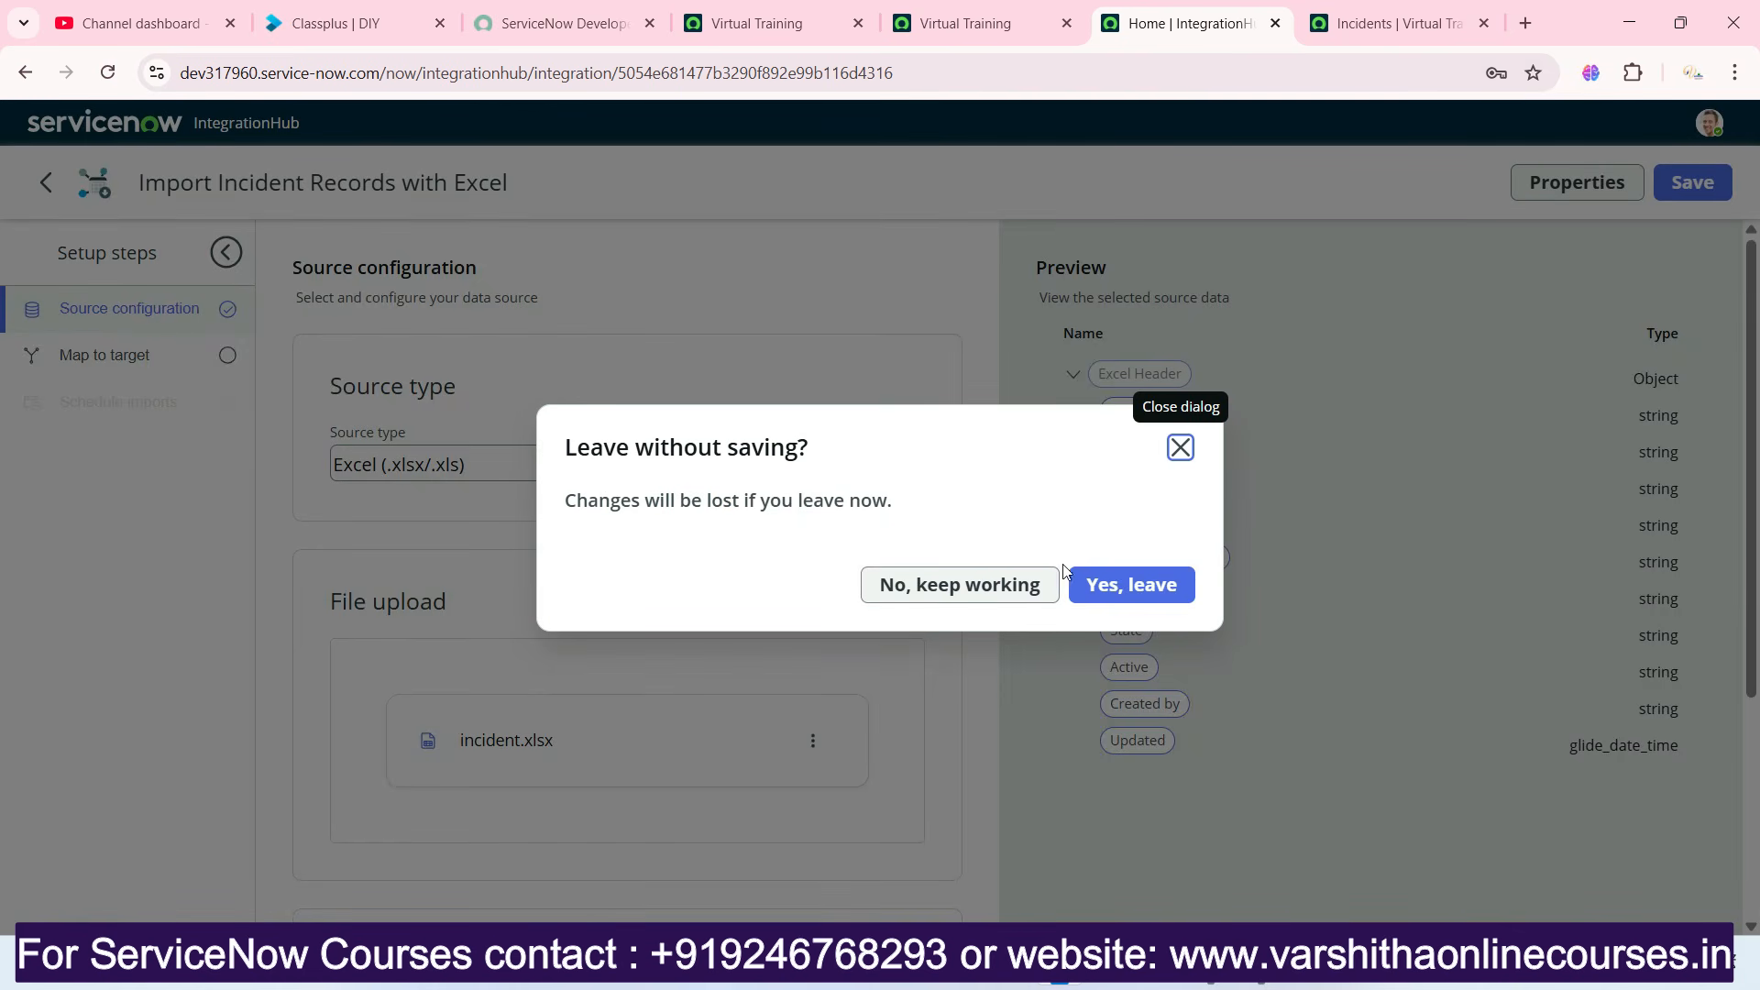
click(1180, 447)
click(1683, 182)
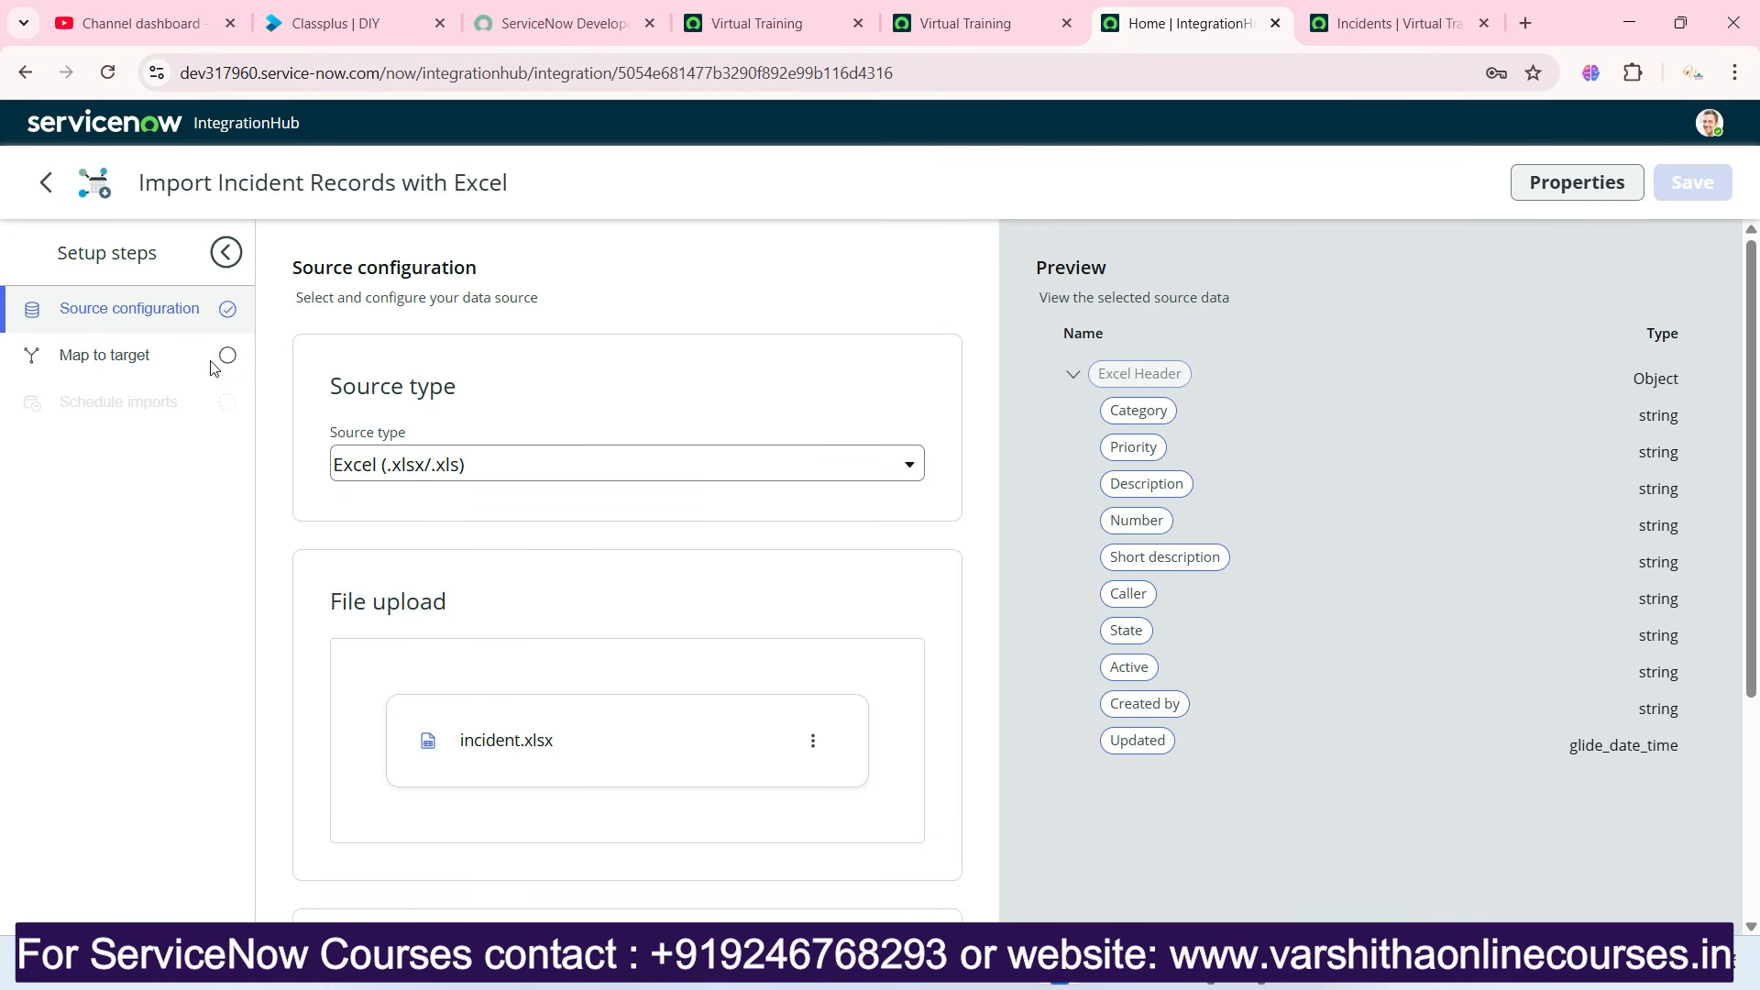
Add the Incident table as the target in the Map to target stage and save the new mapping.
click(139, 356)
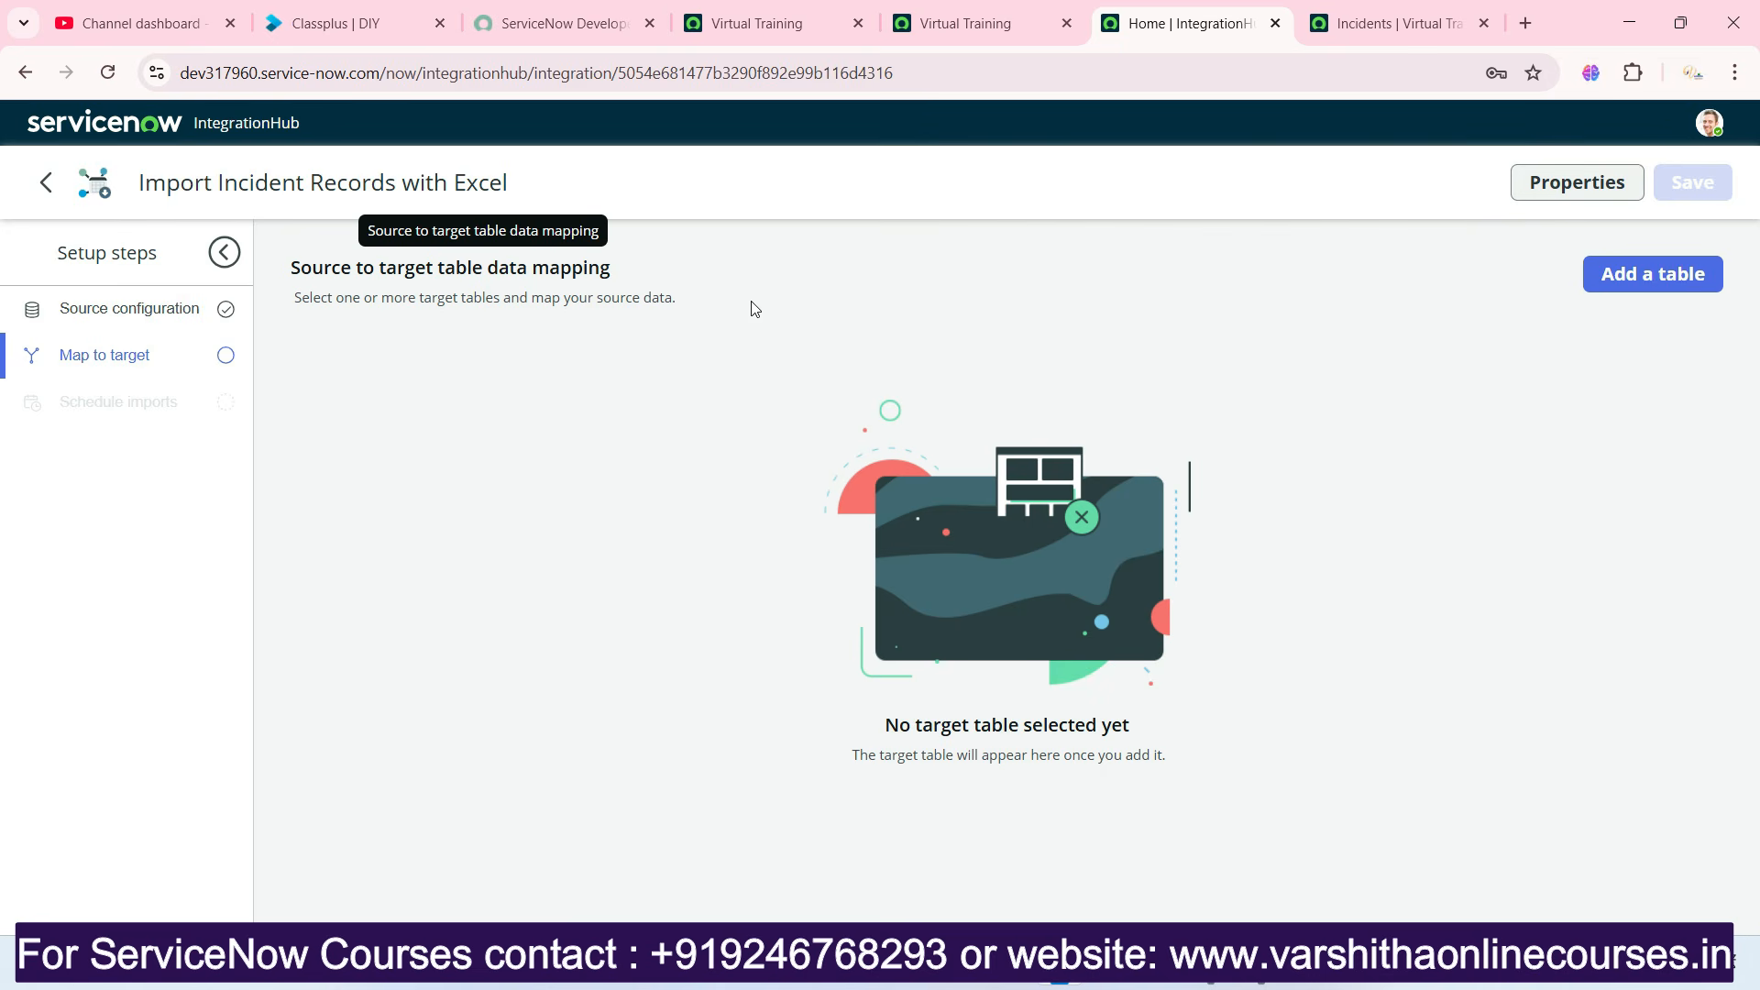
click(1610, 274)
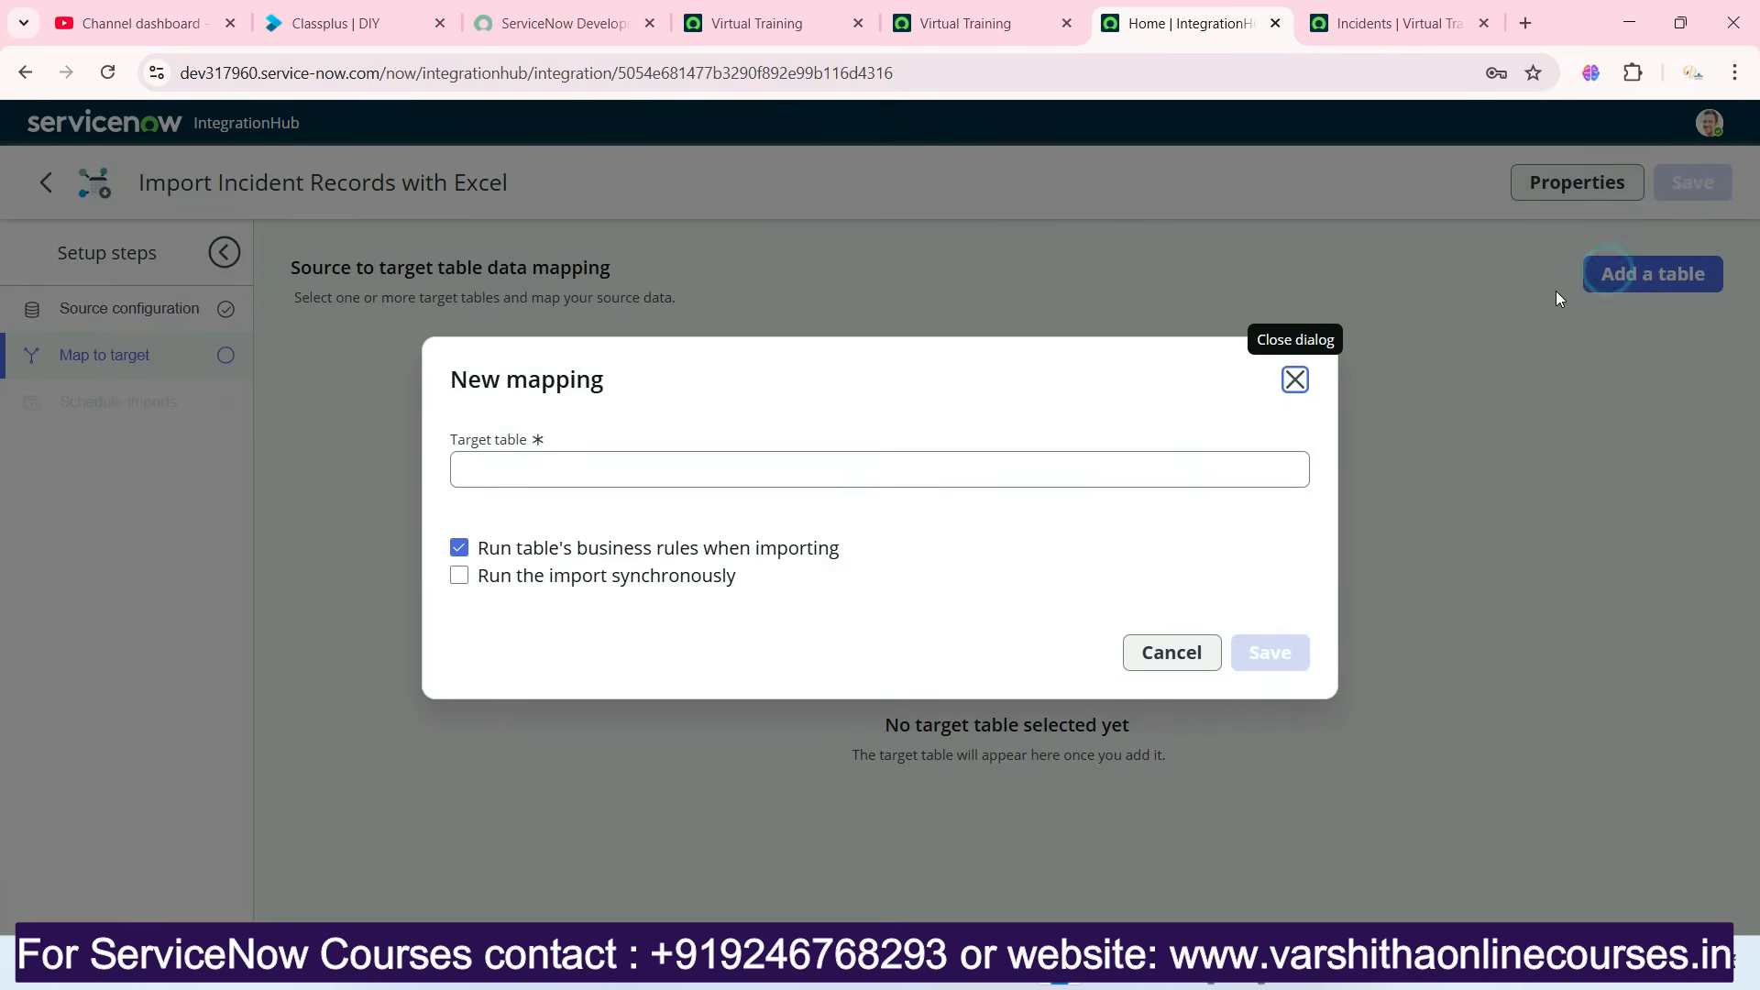
click(932, 472)
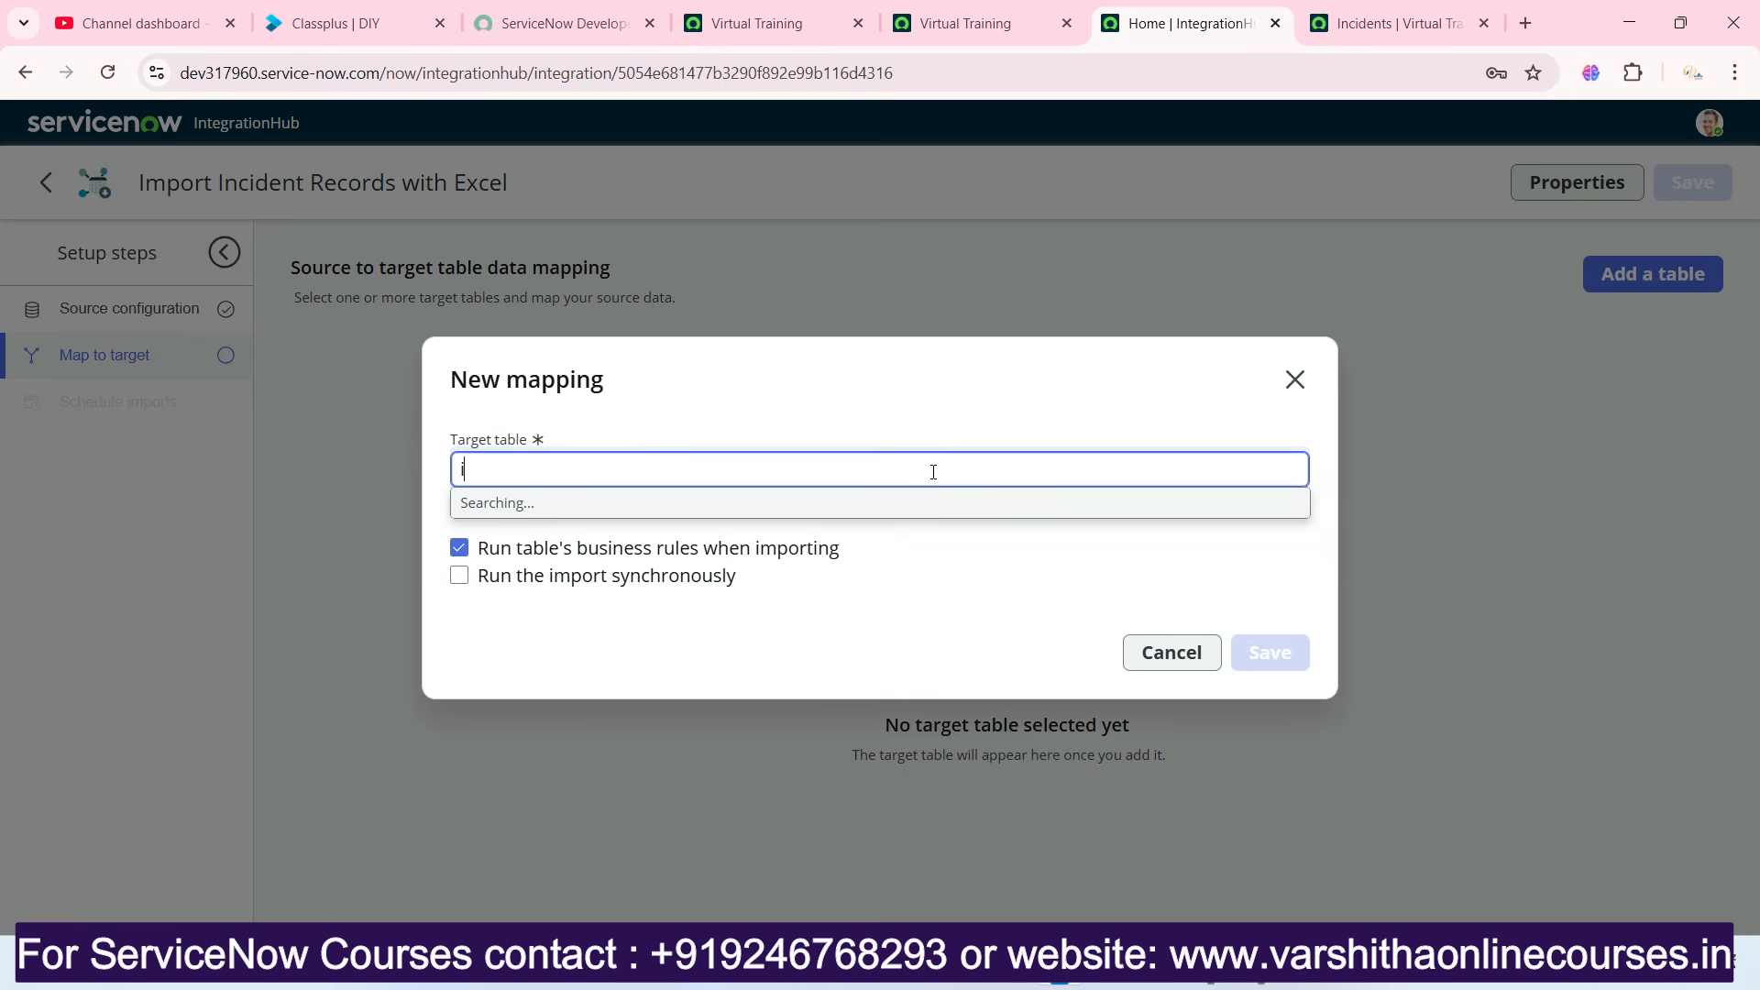
text(incide)
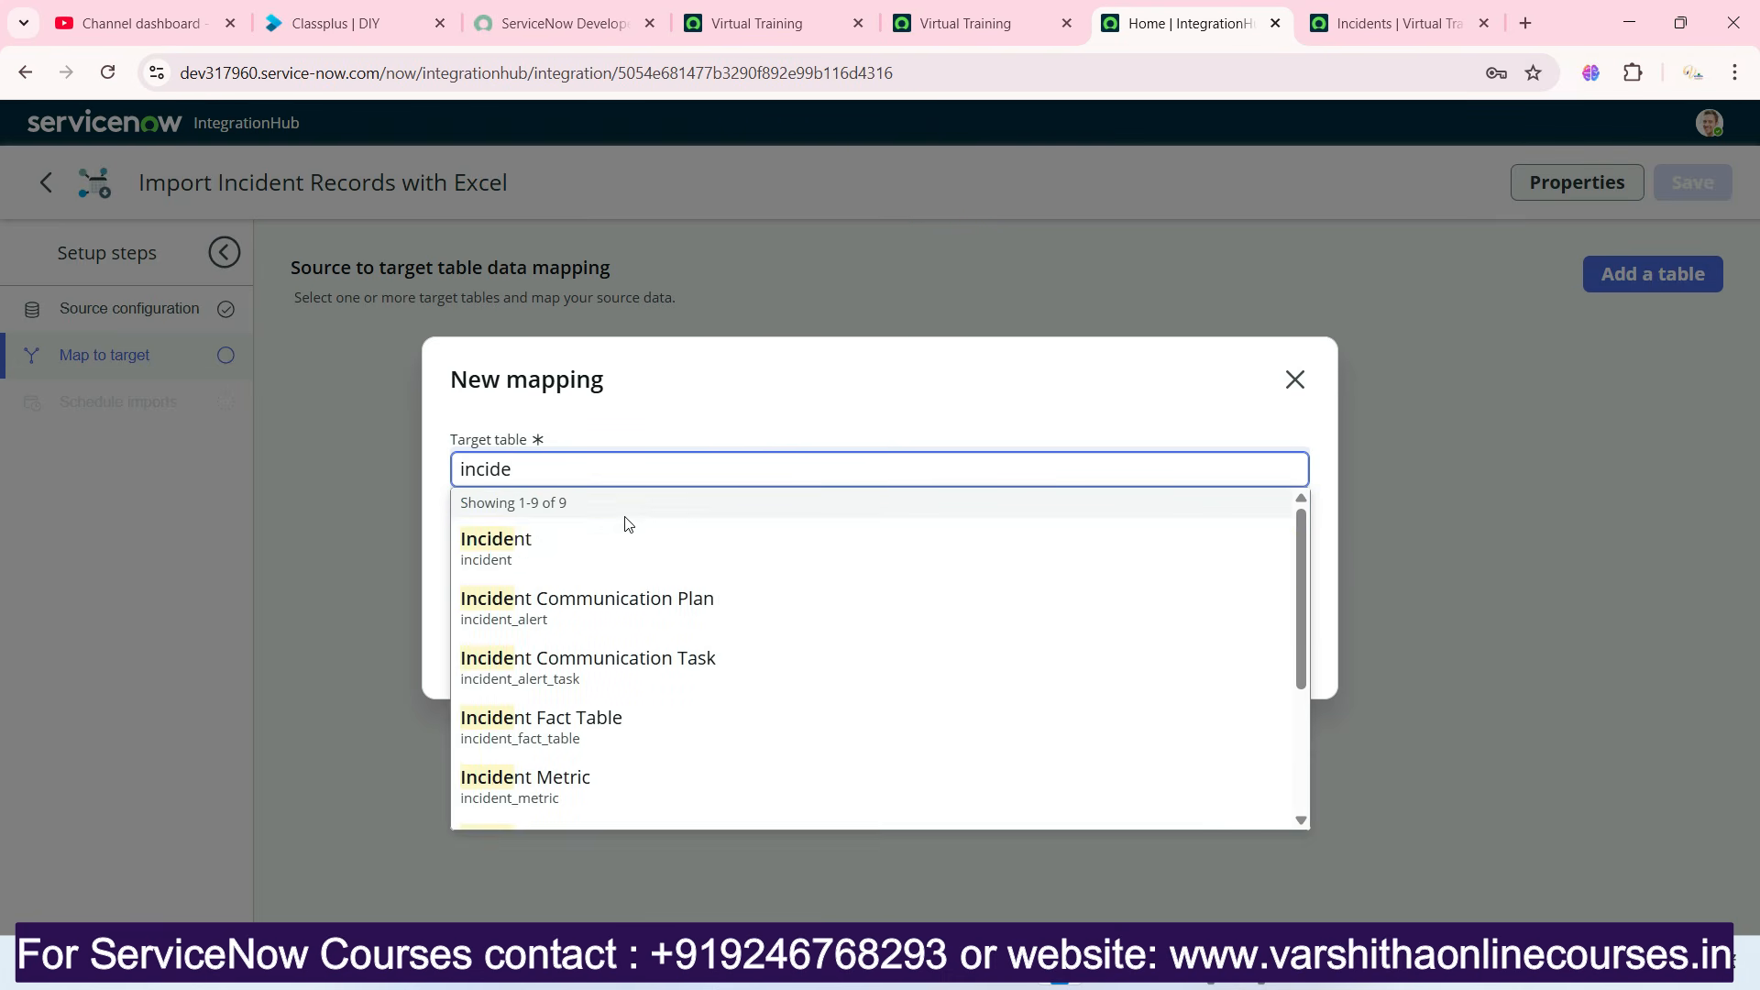
click(512, 543)
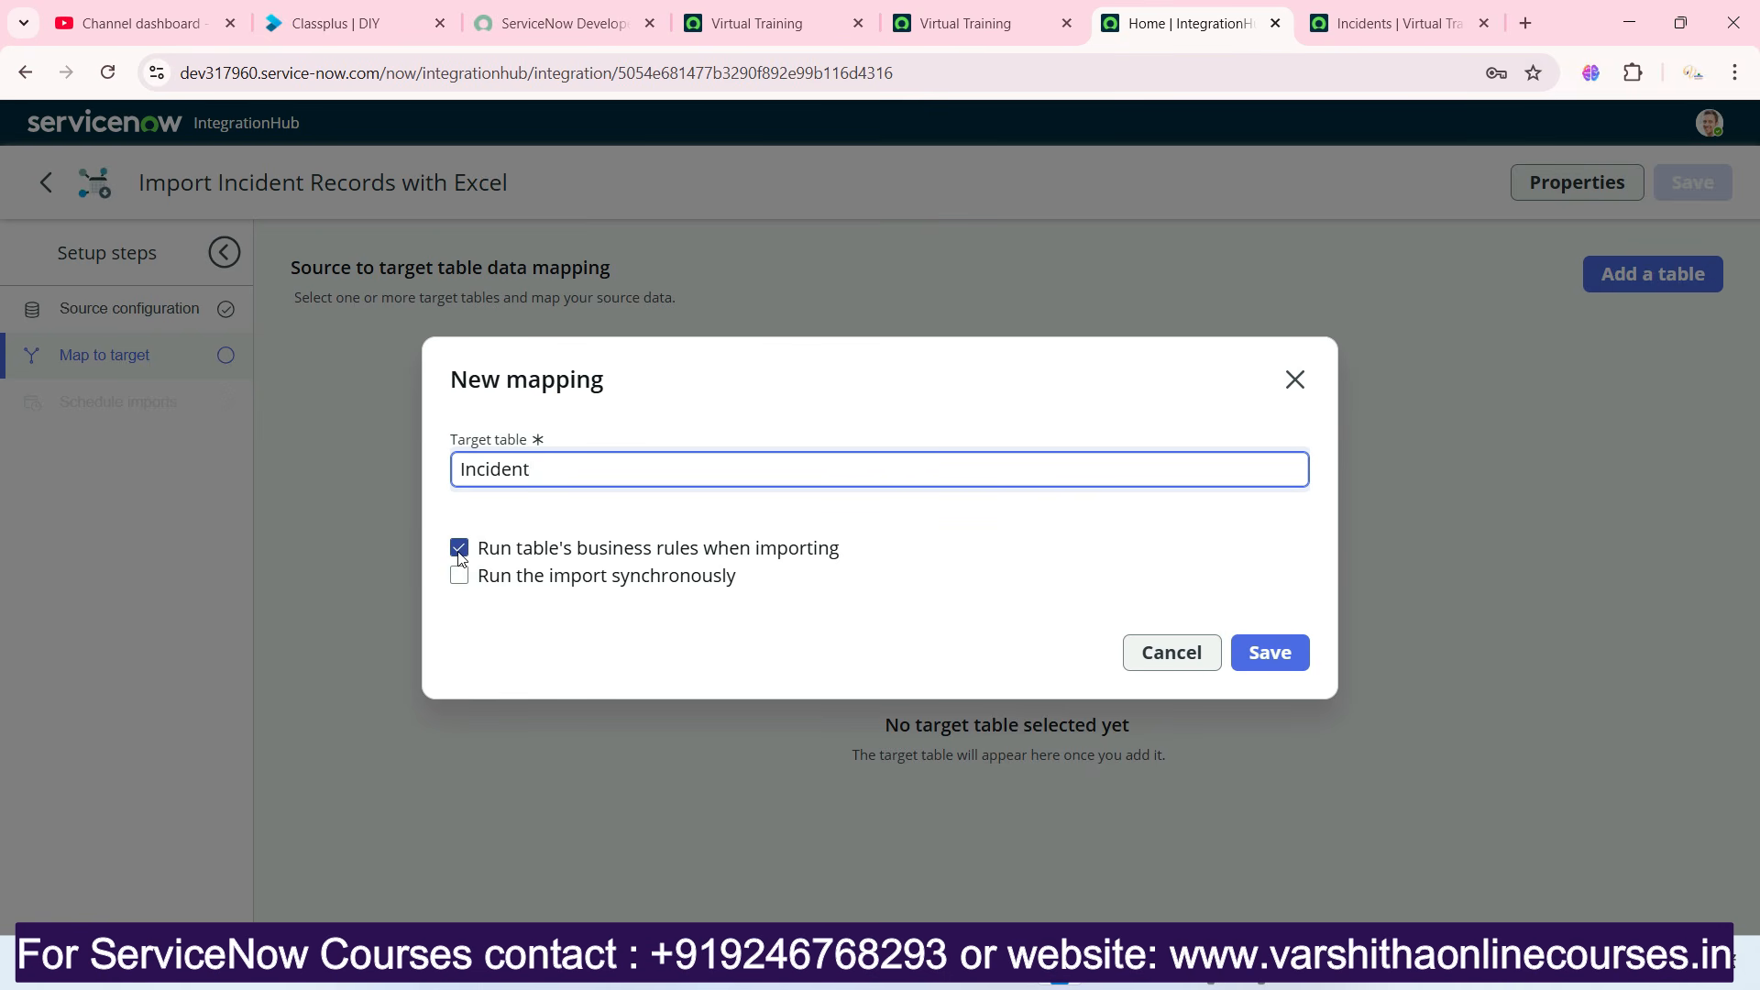
click(1251, 658)
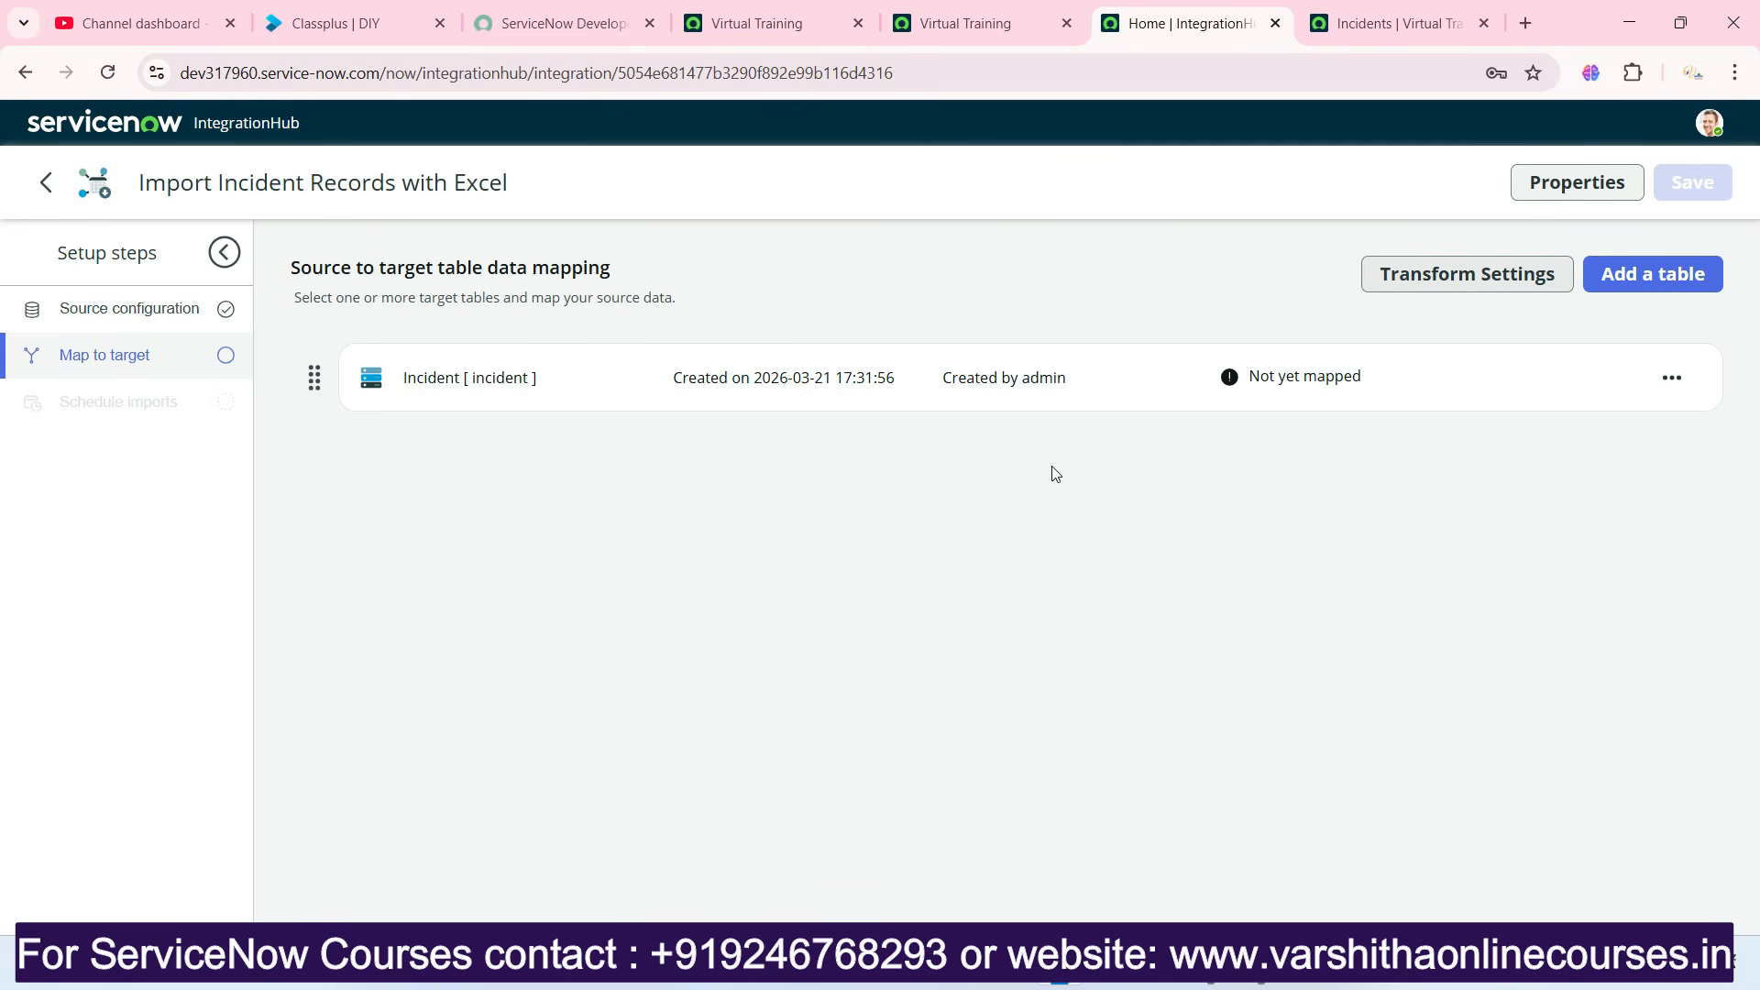
Open the Incident table's field mapping, add the Number target field and map the source Number column to it.
click(1262, 381)
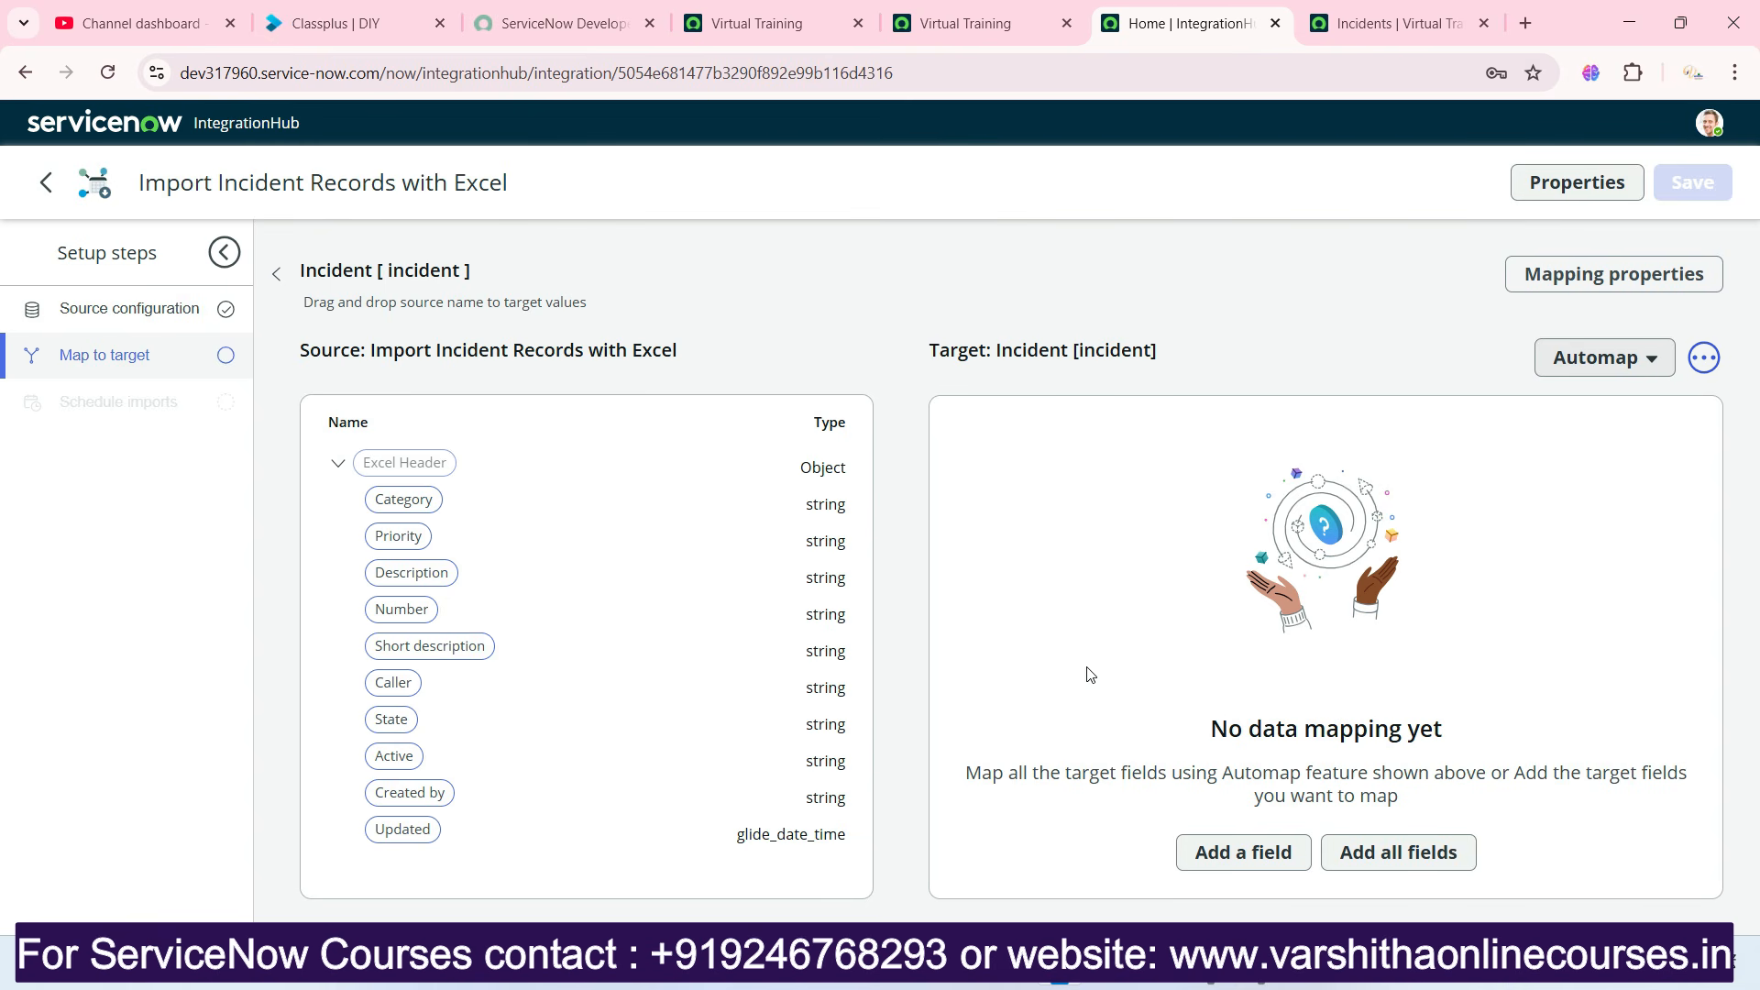
click(1213, 857)
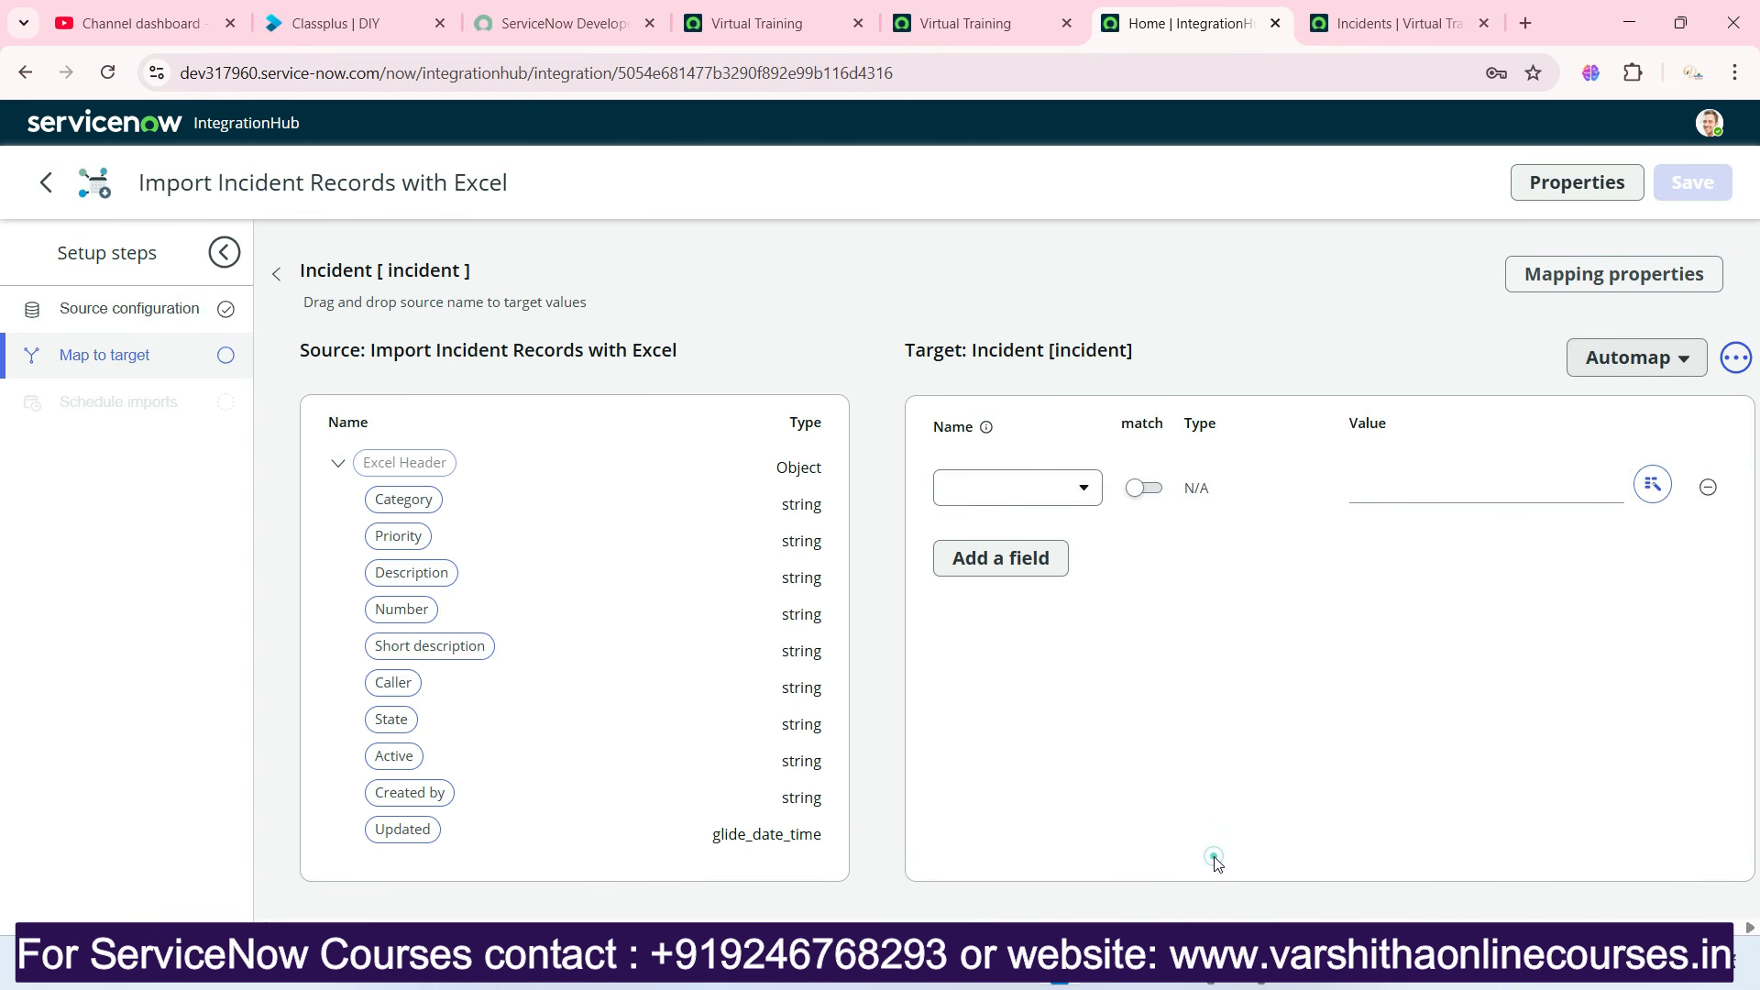
click(1080, 492)
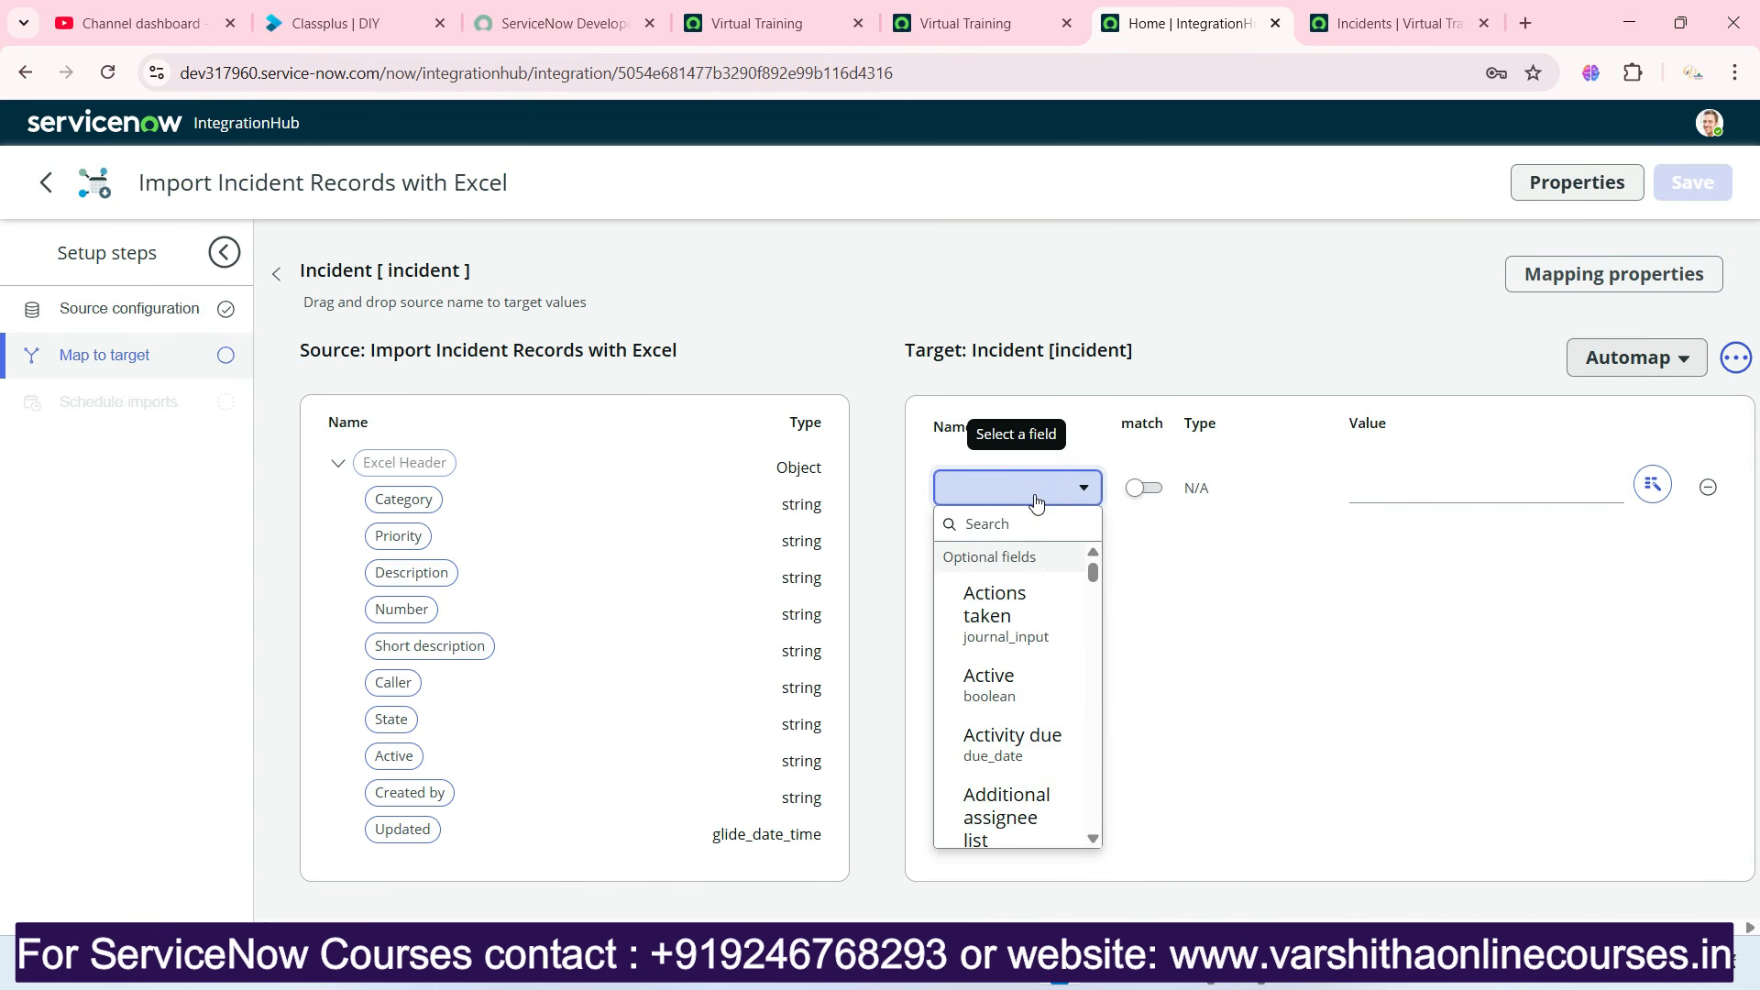
text(nu)
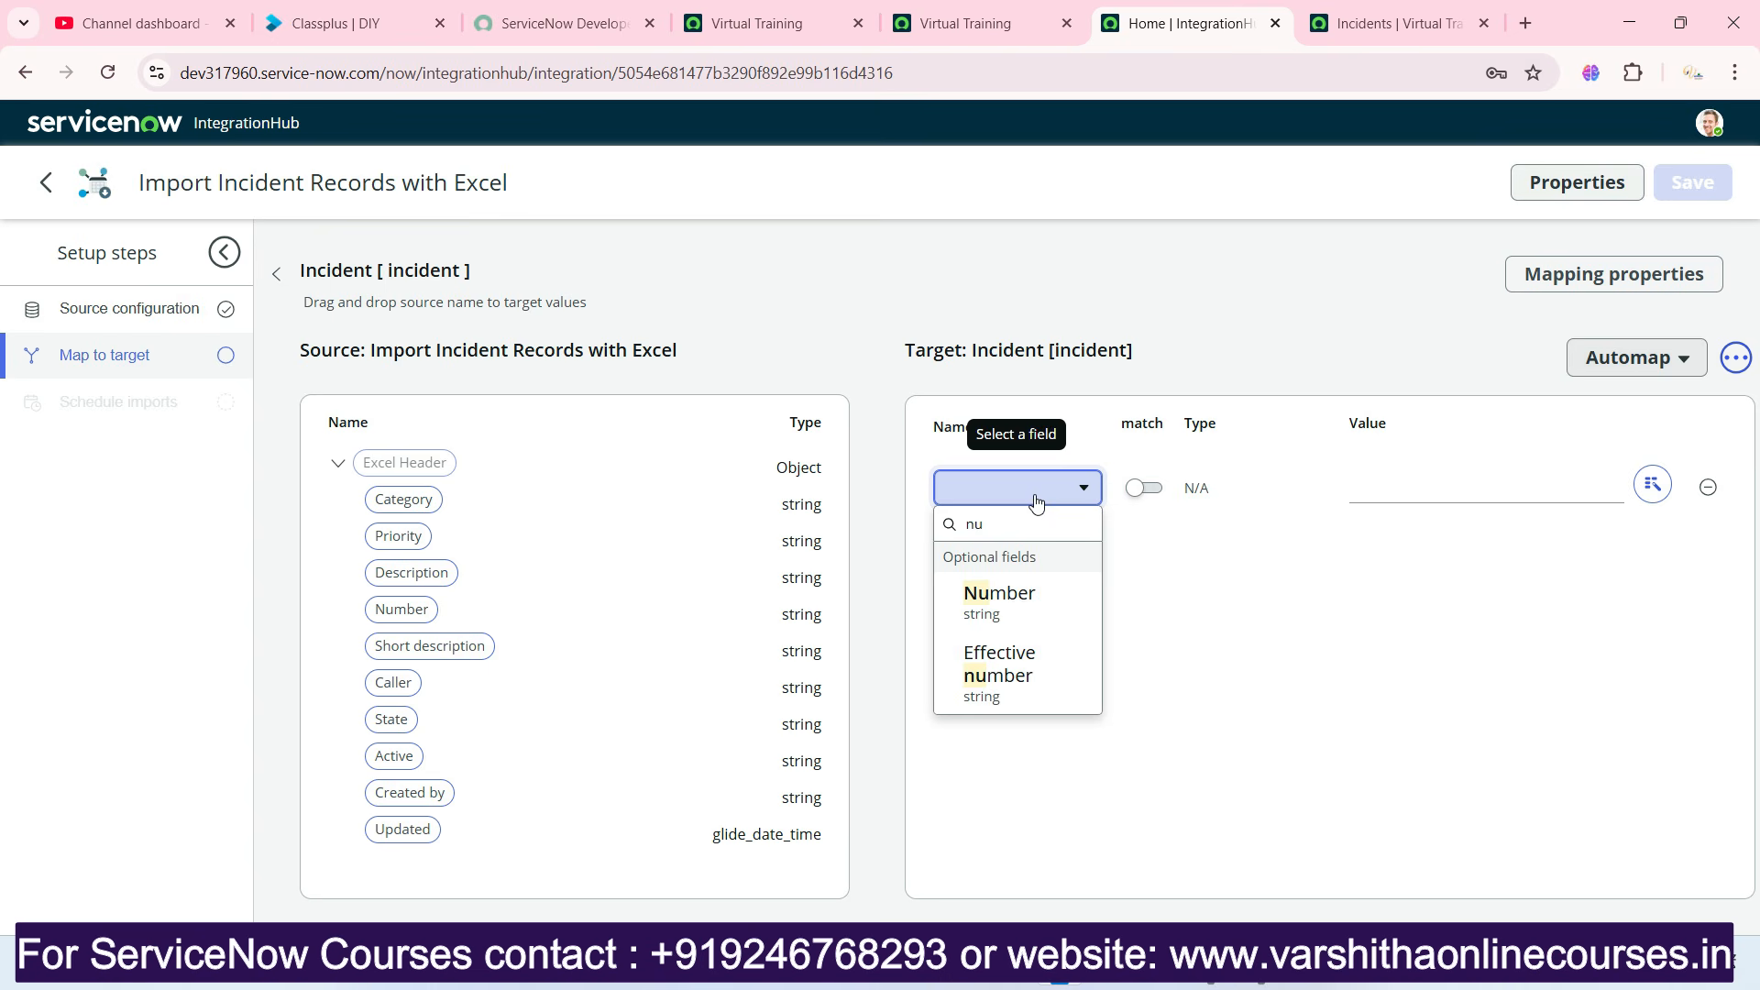
click(1040, 605)
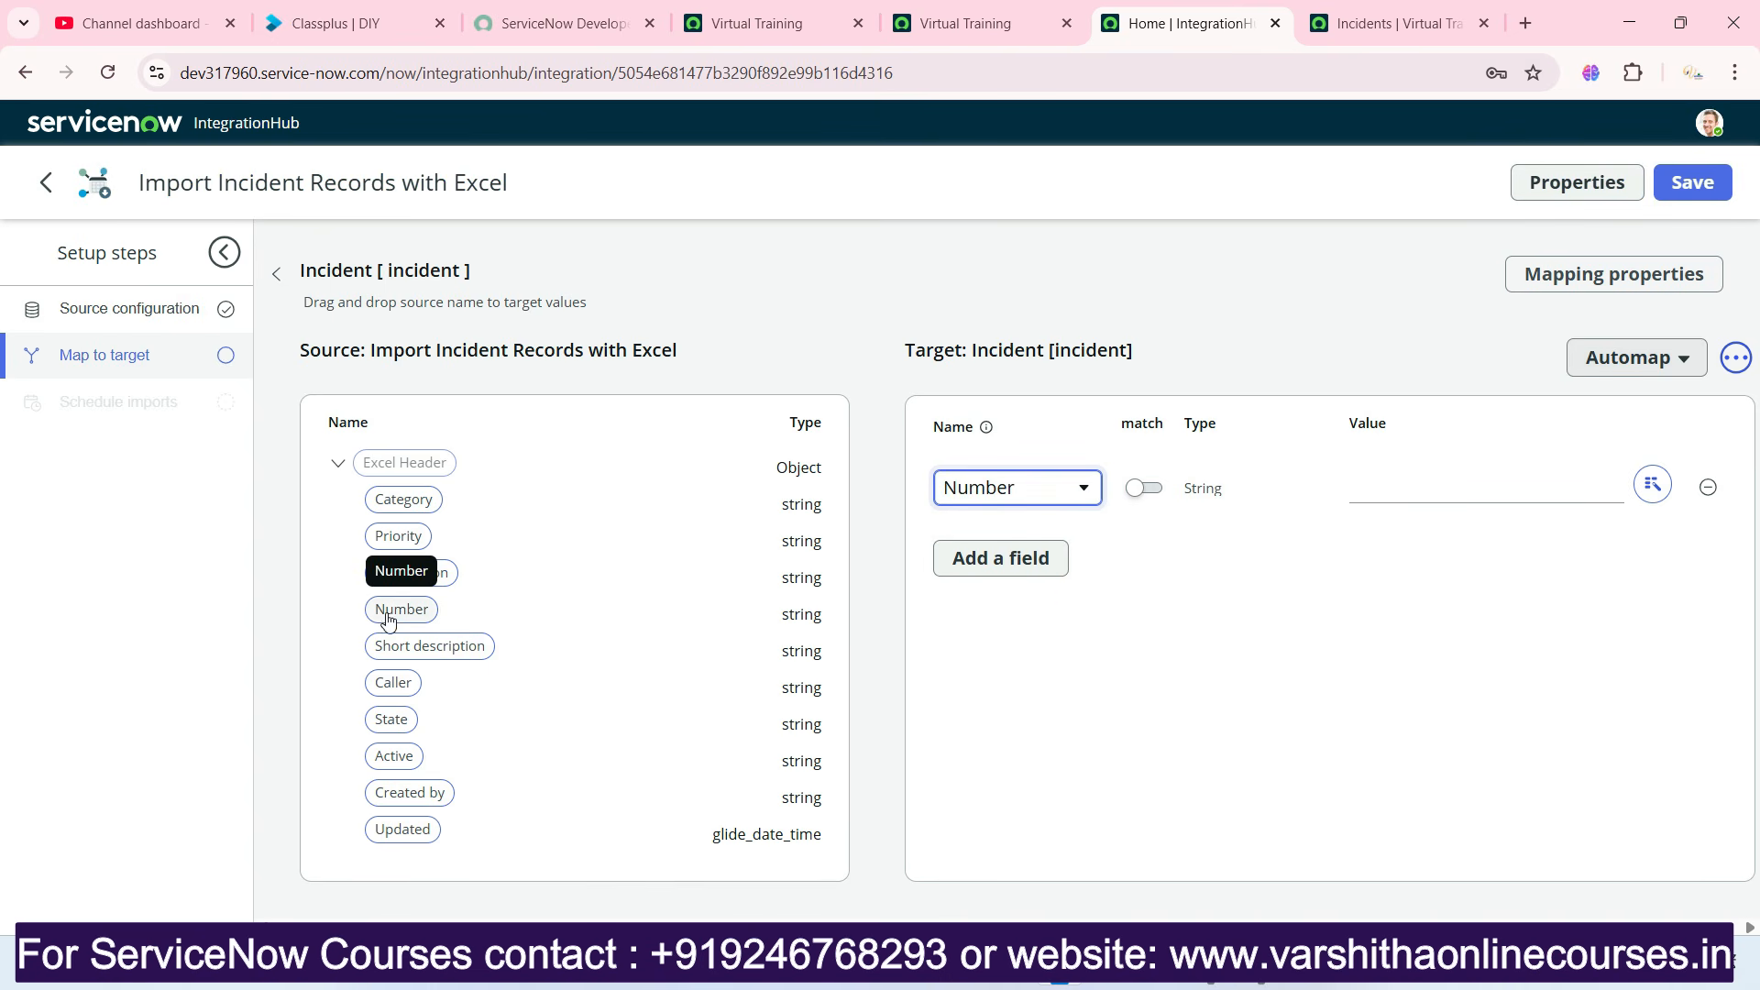
drag(389, 621, 1392, 507)
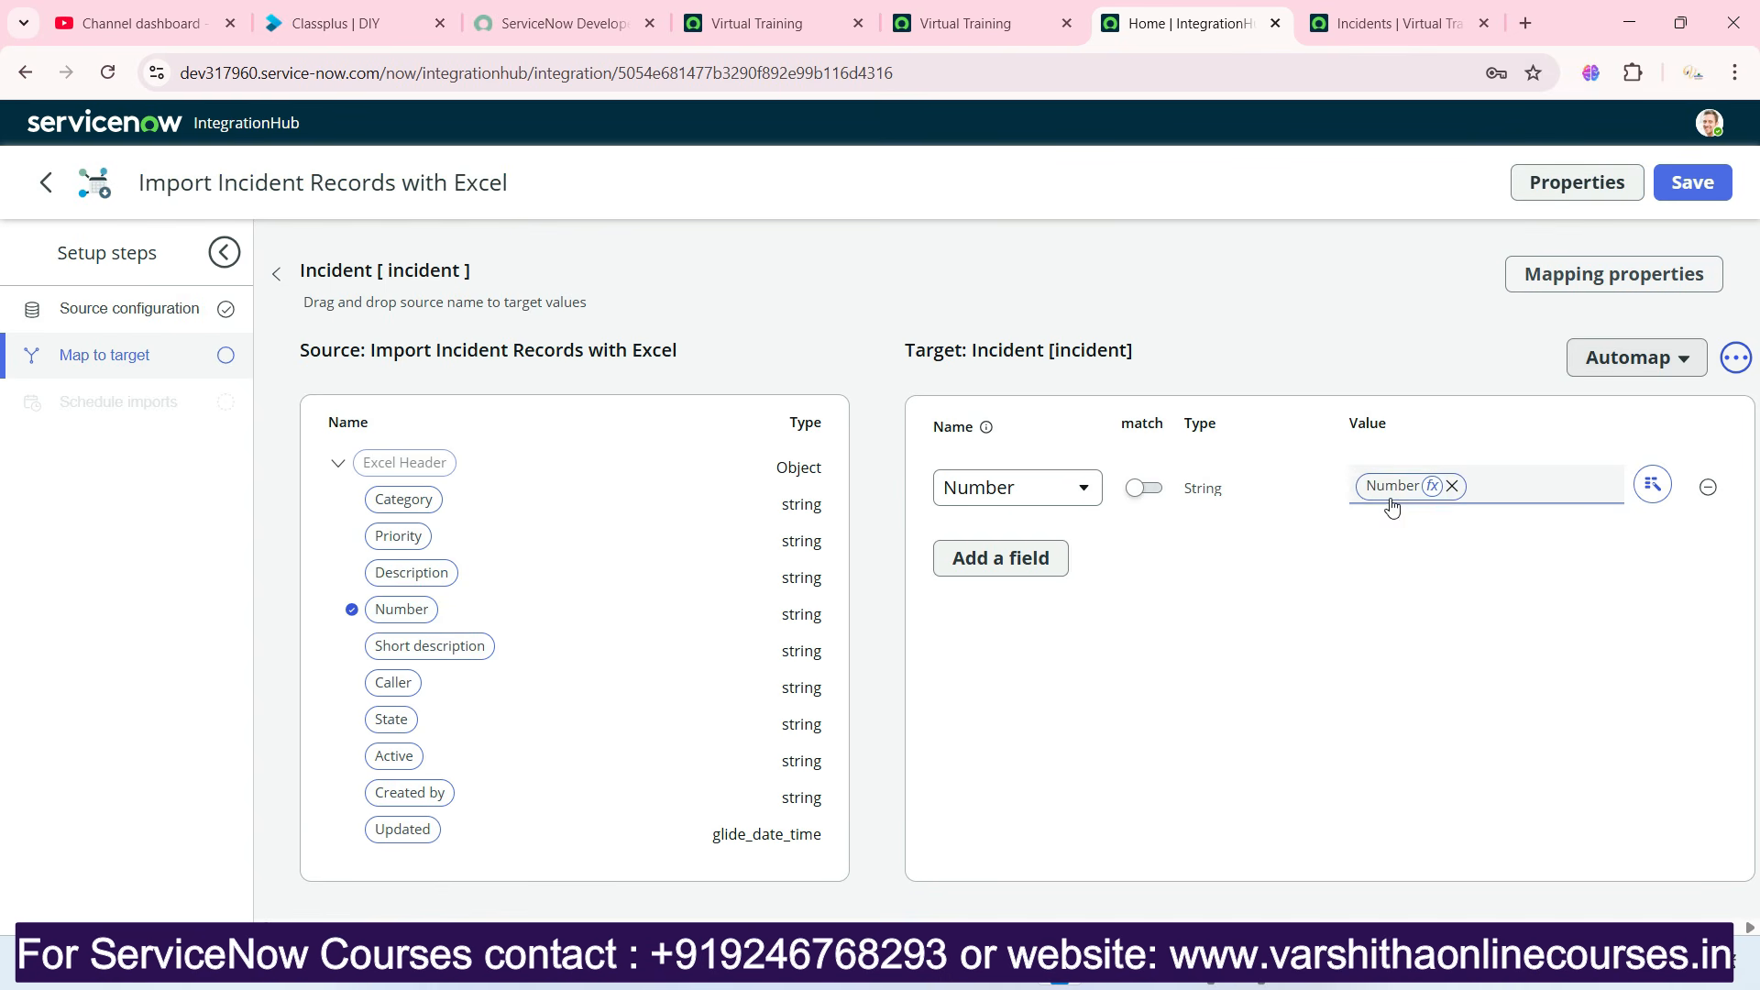
Add a Category target field to the Incident mapping and map the source Category column to it.
click(963, 558)
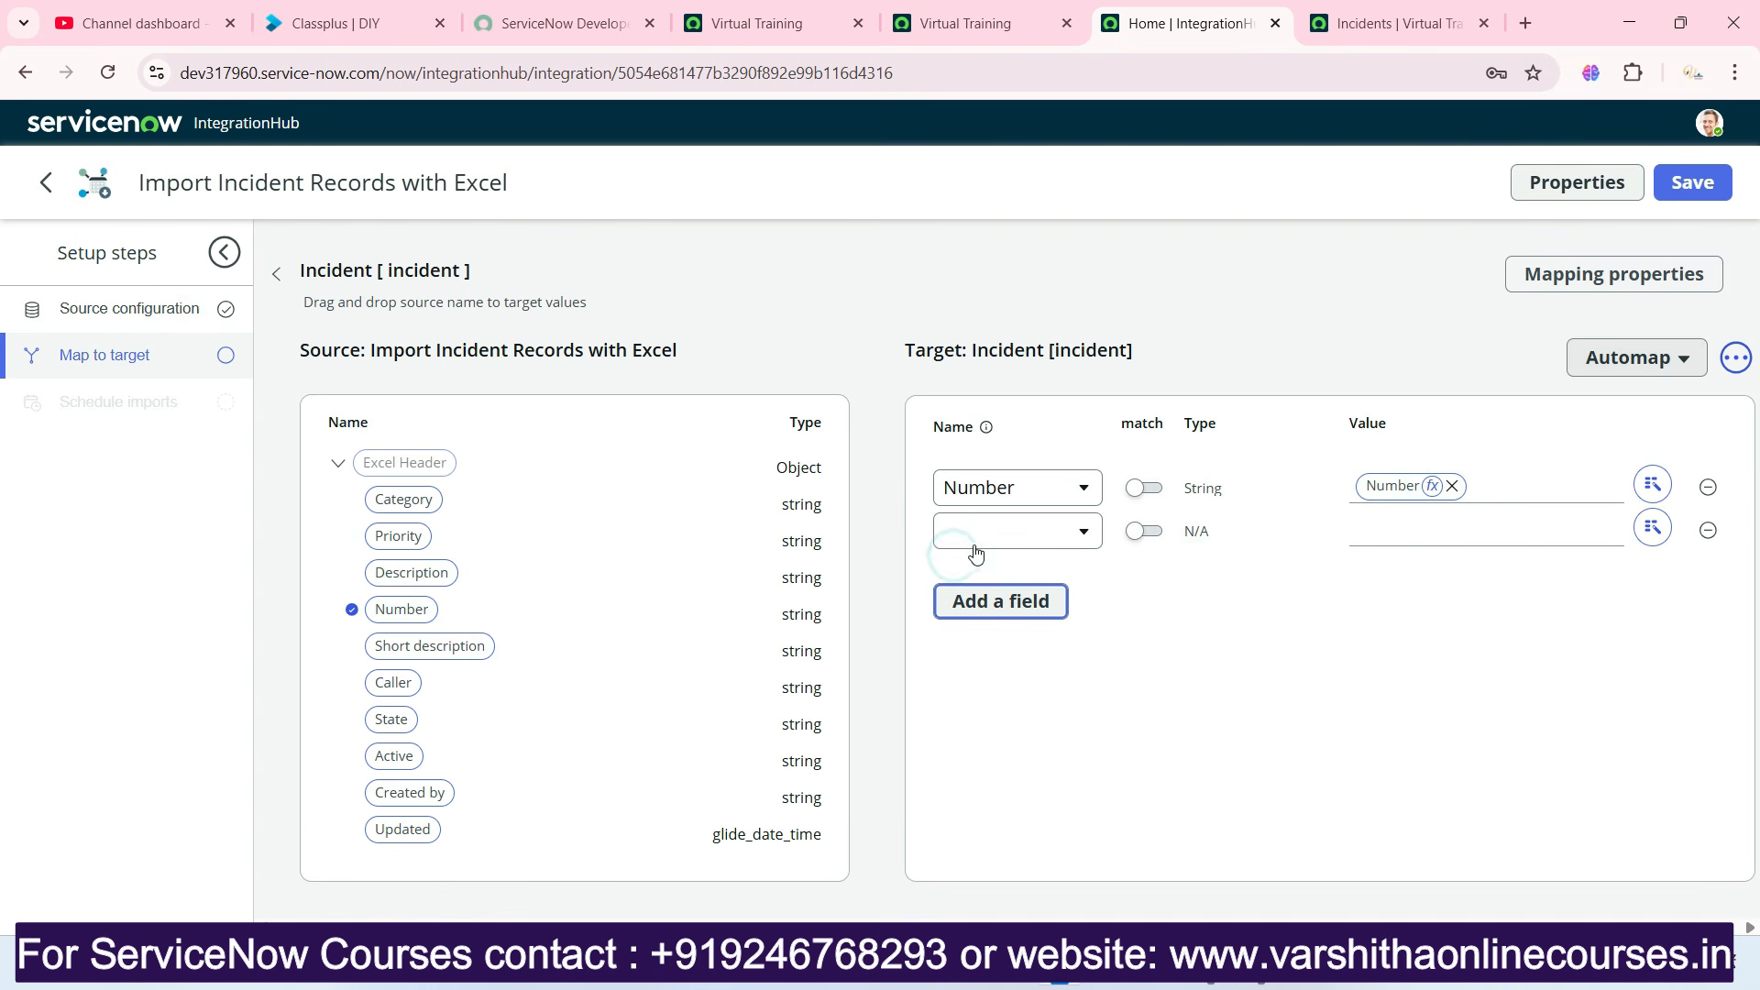
click(976, 541)
text(cat)
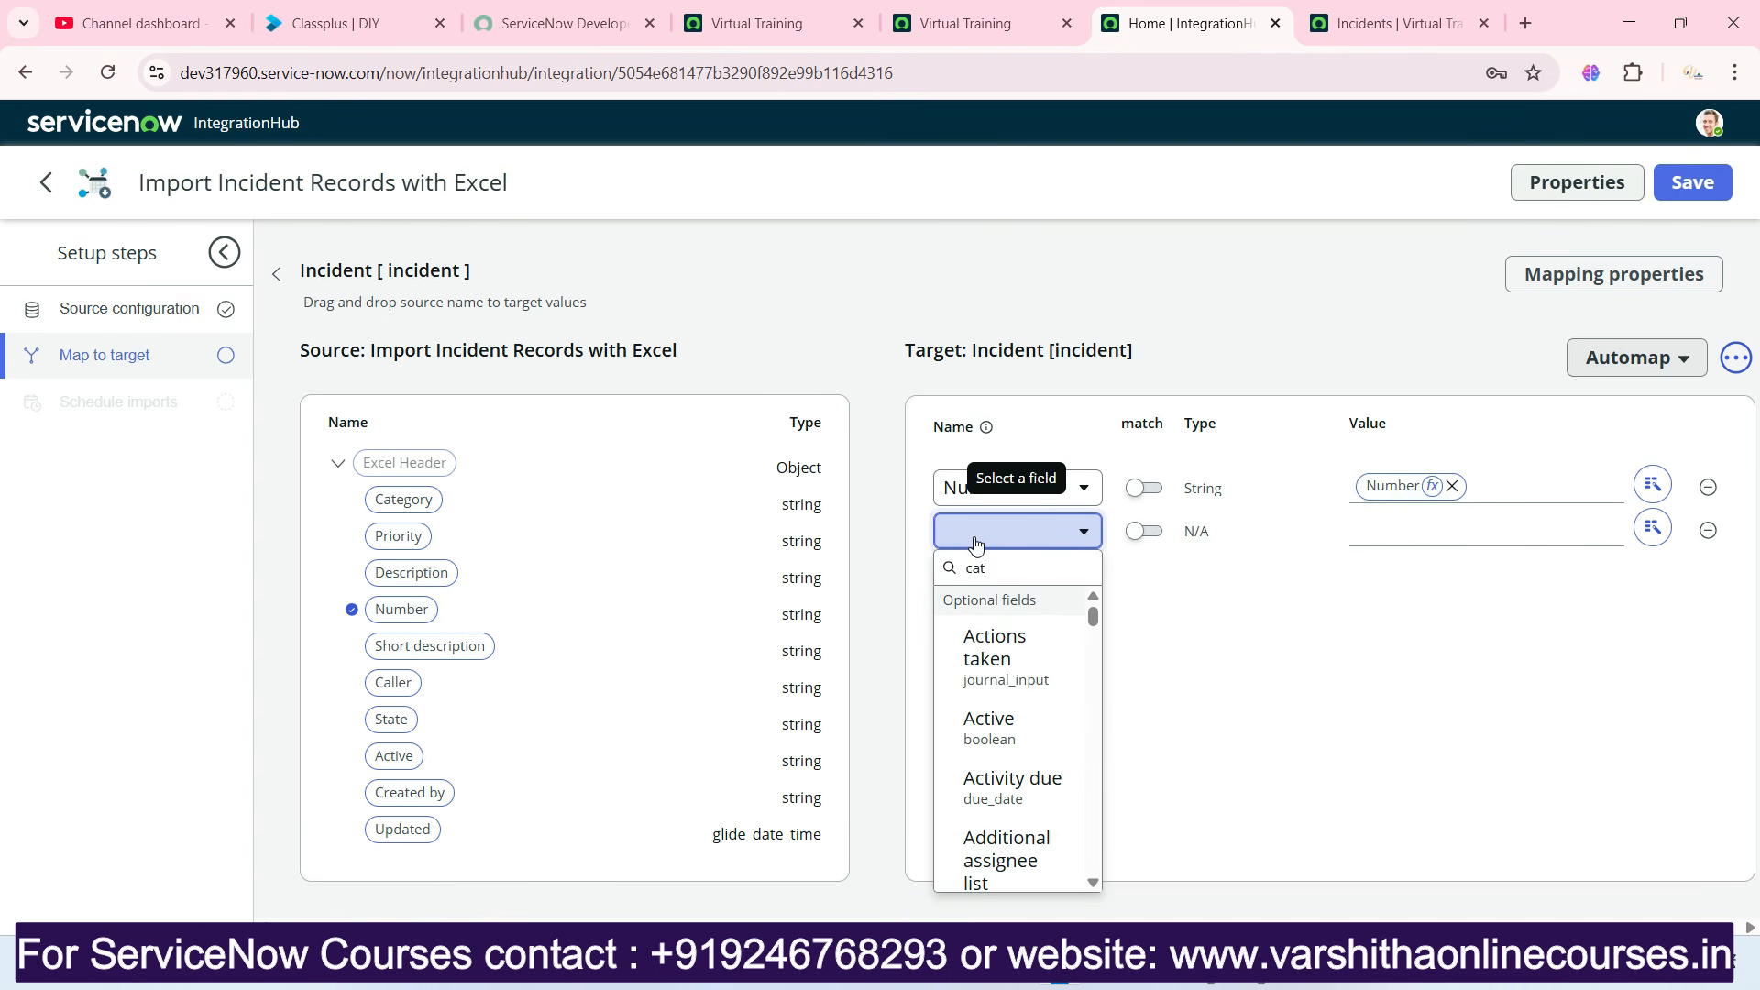
text(e)
click(986, 633)
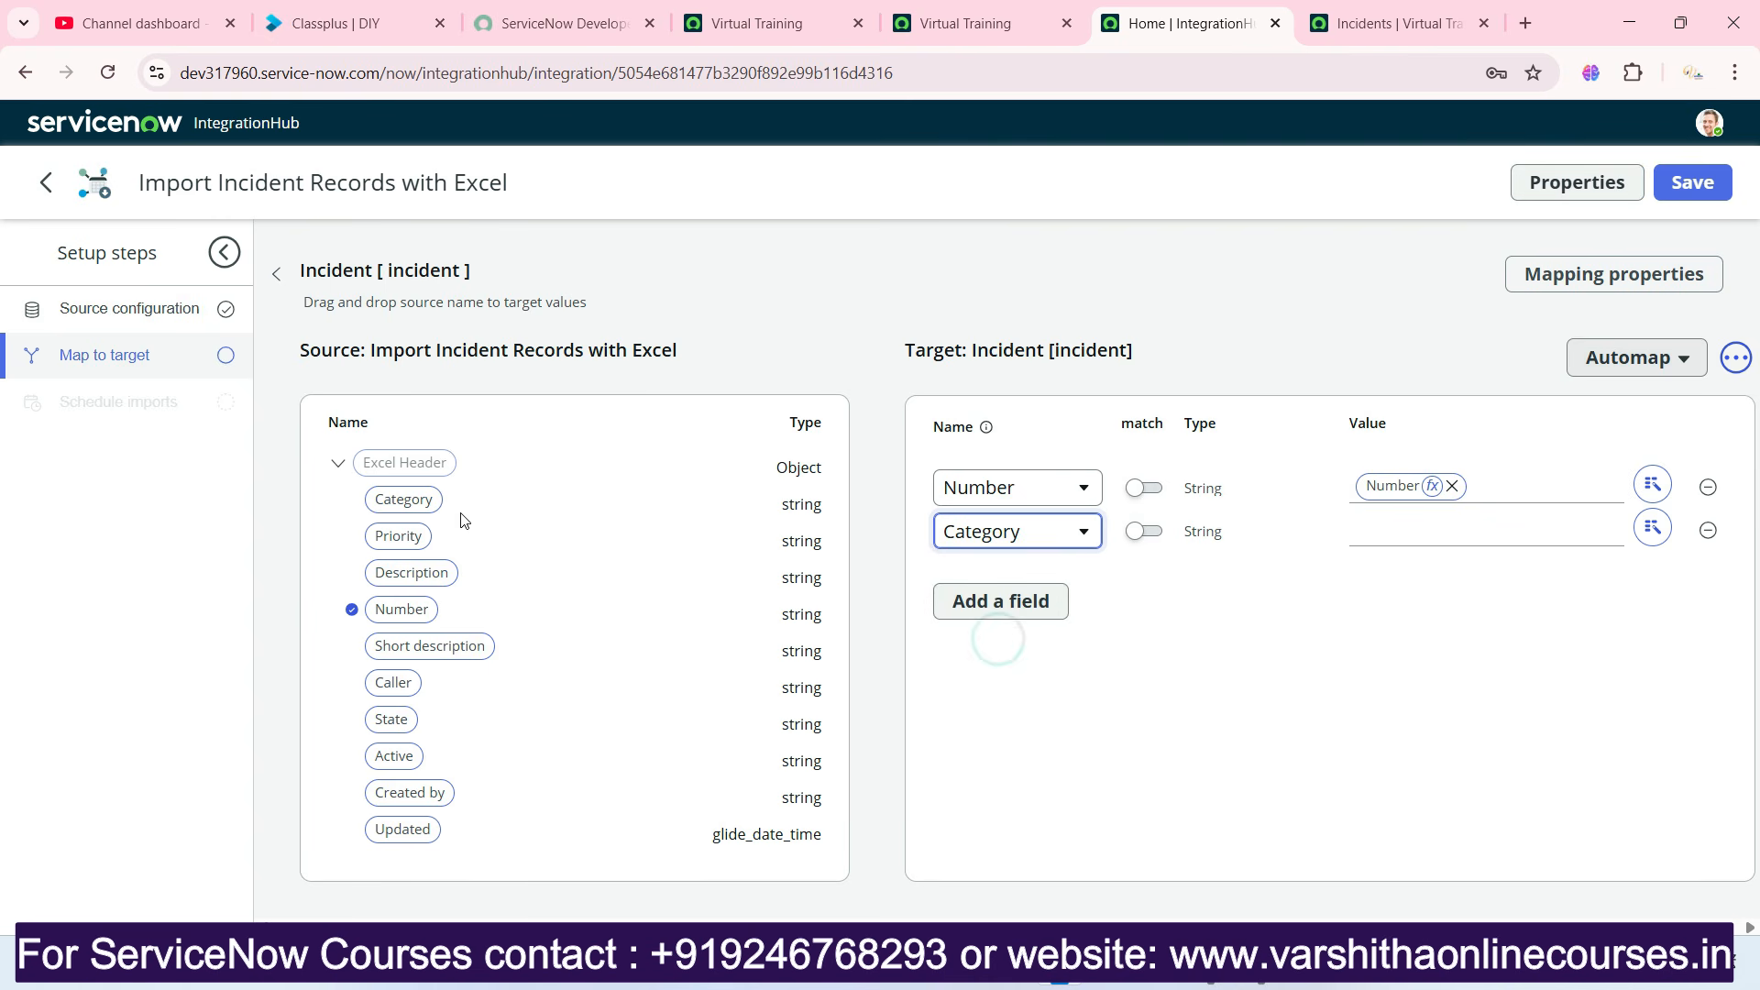
drag(404, 499, 1417, 530)
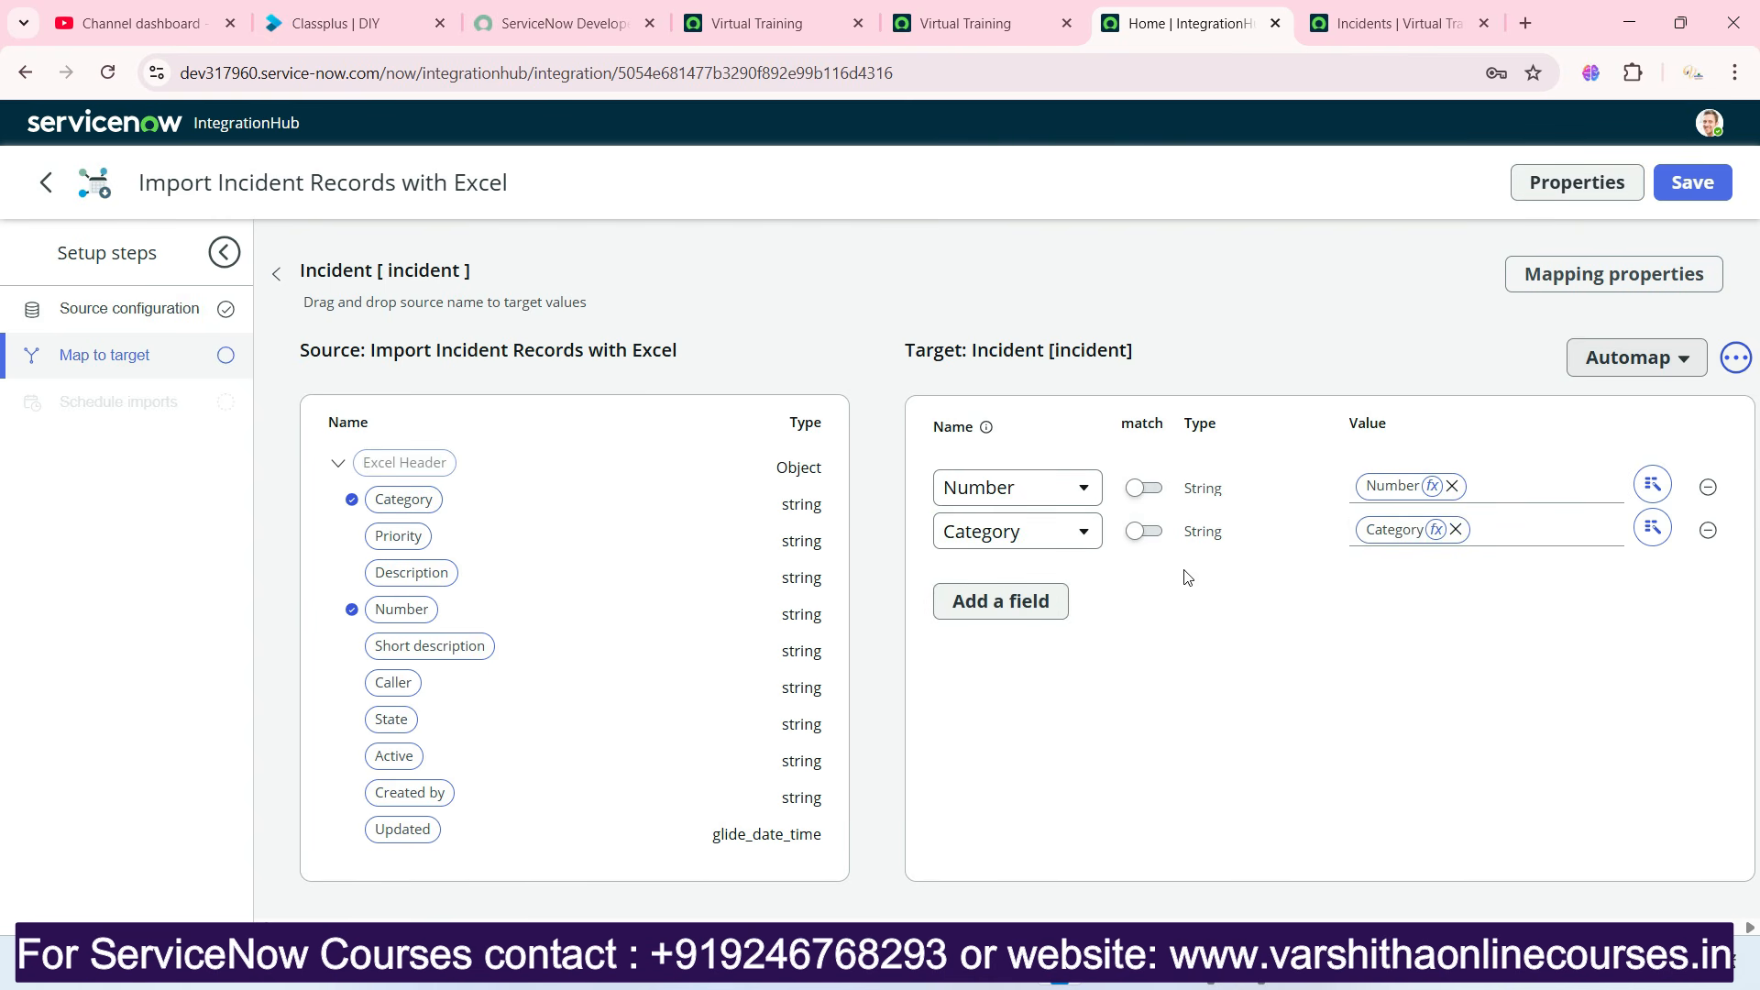
Add a Priority target field to the Incident mapping and map the source Priority column to it.
click(1007, 603)
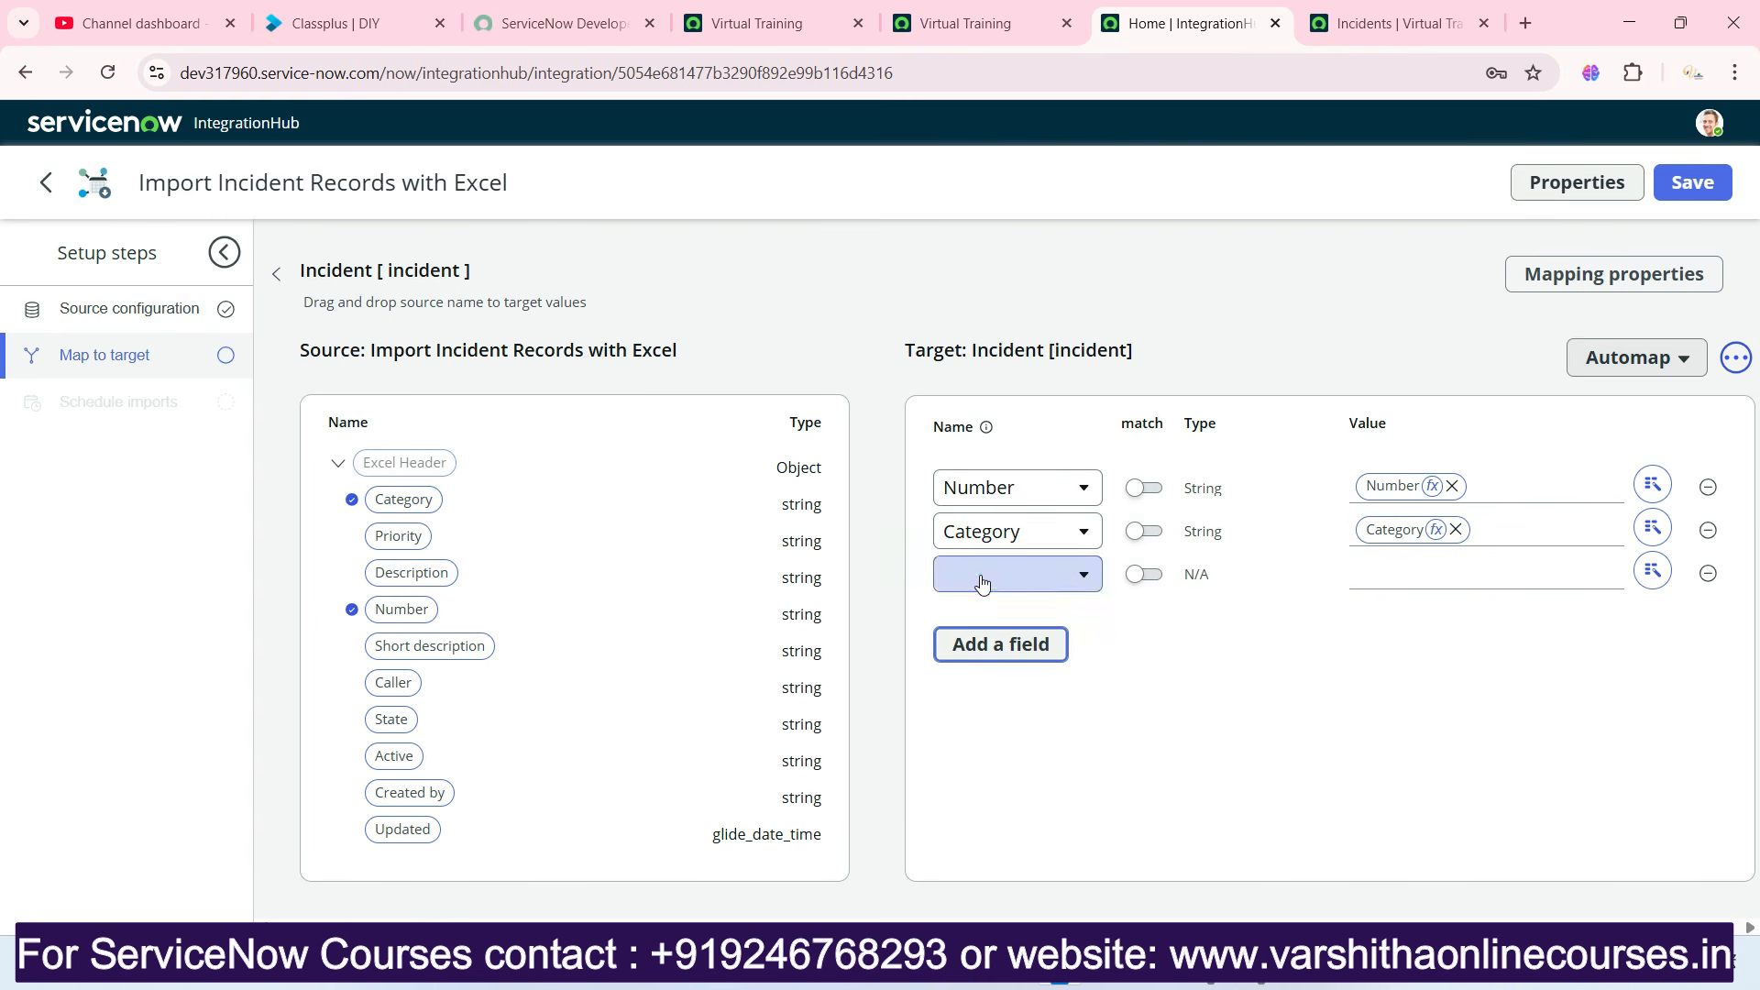
click(981, 583)
text(pri)
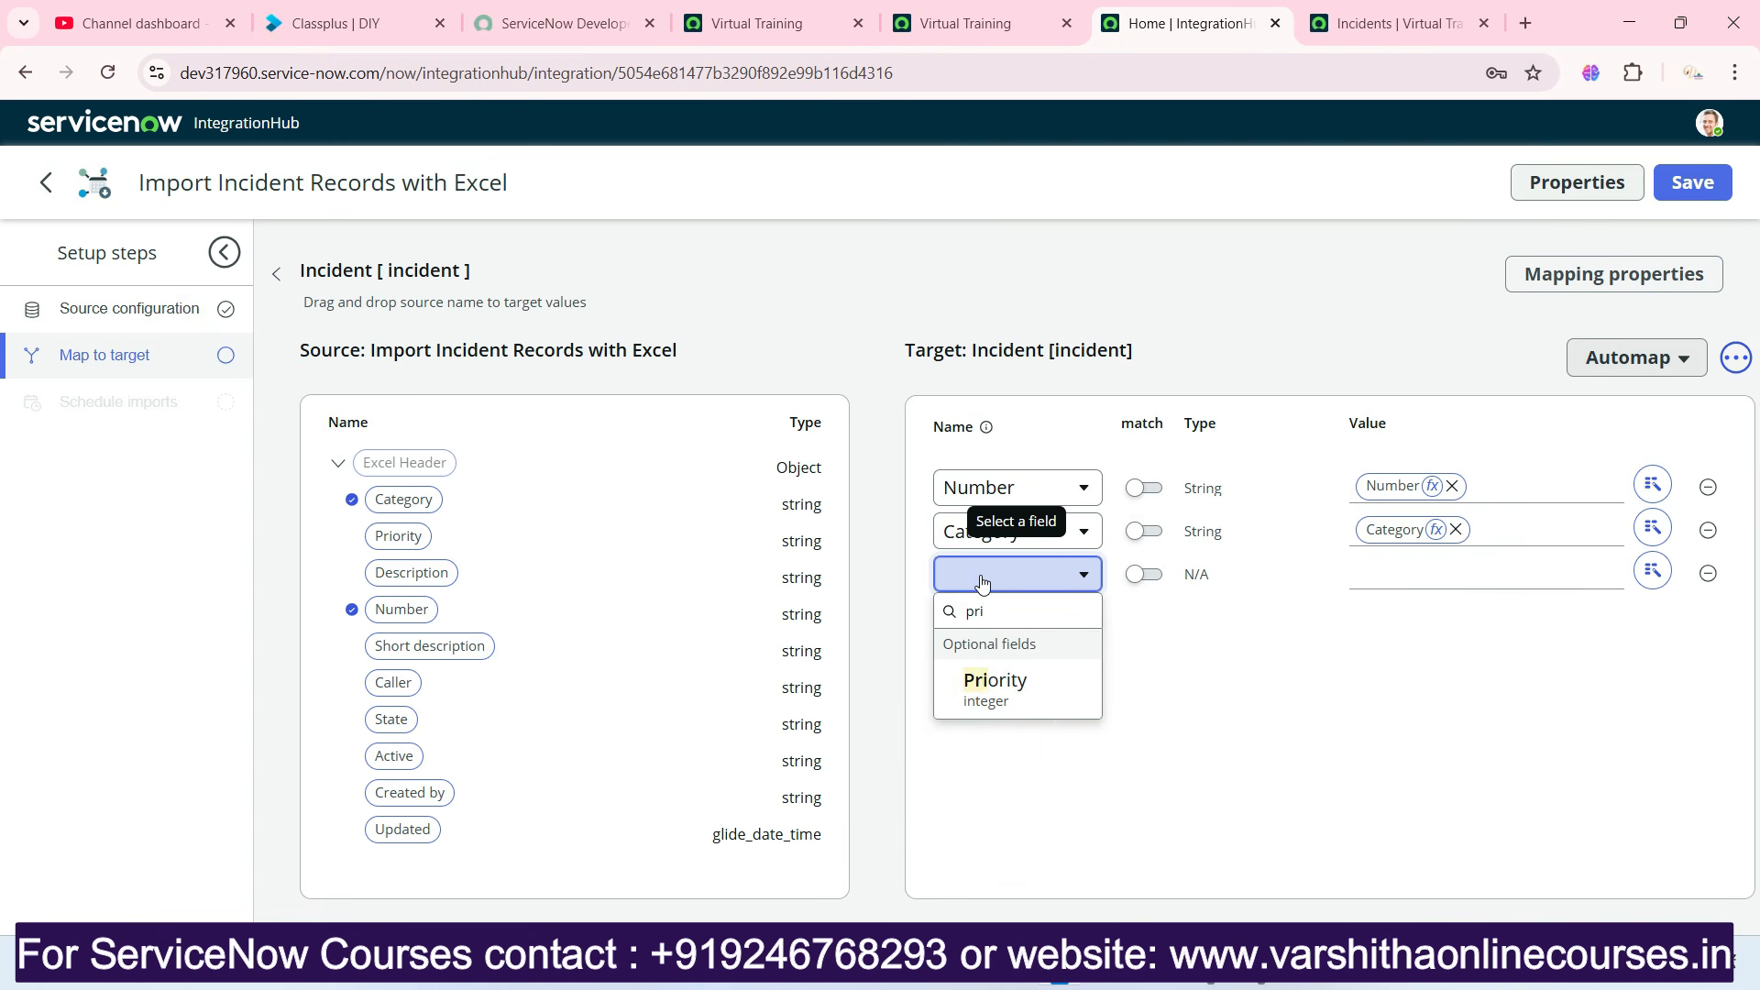
click(986, 683)
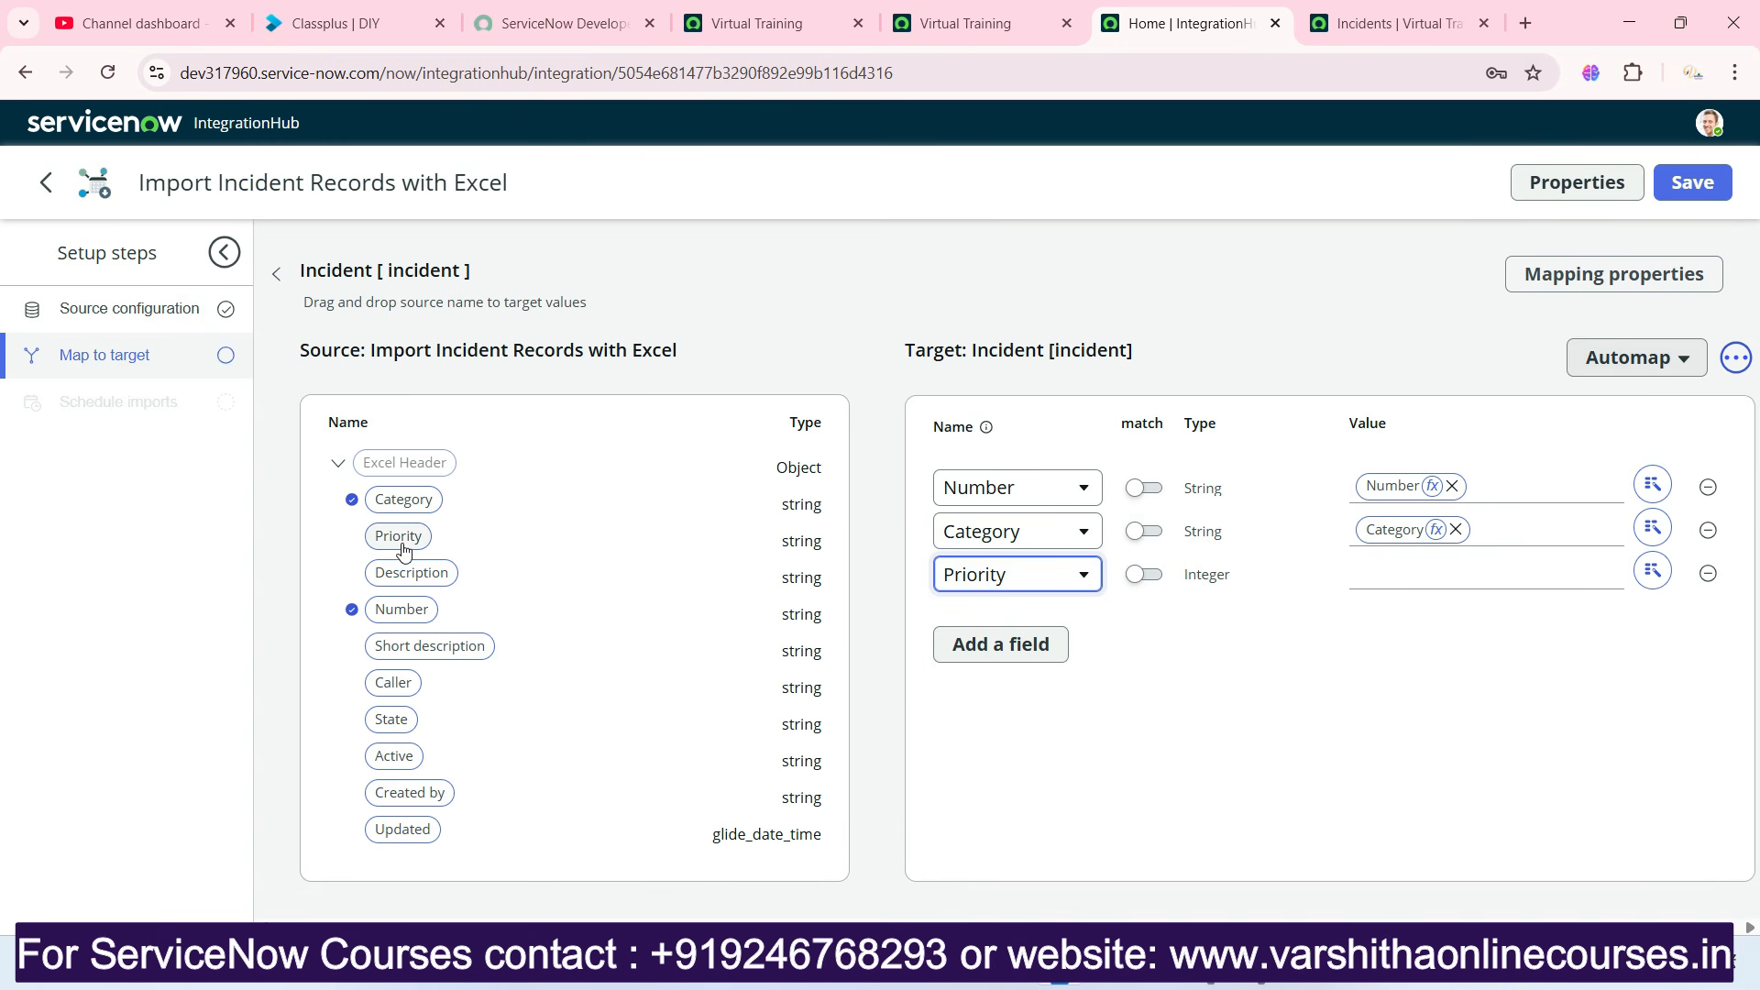
drag(403, 548, 1406, 580)
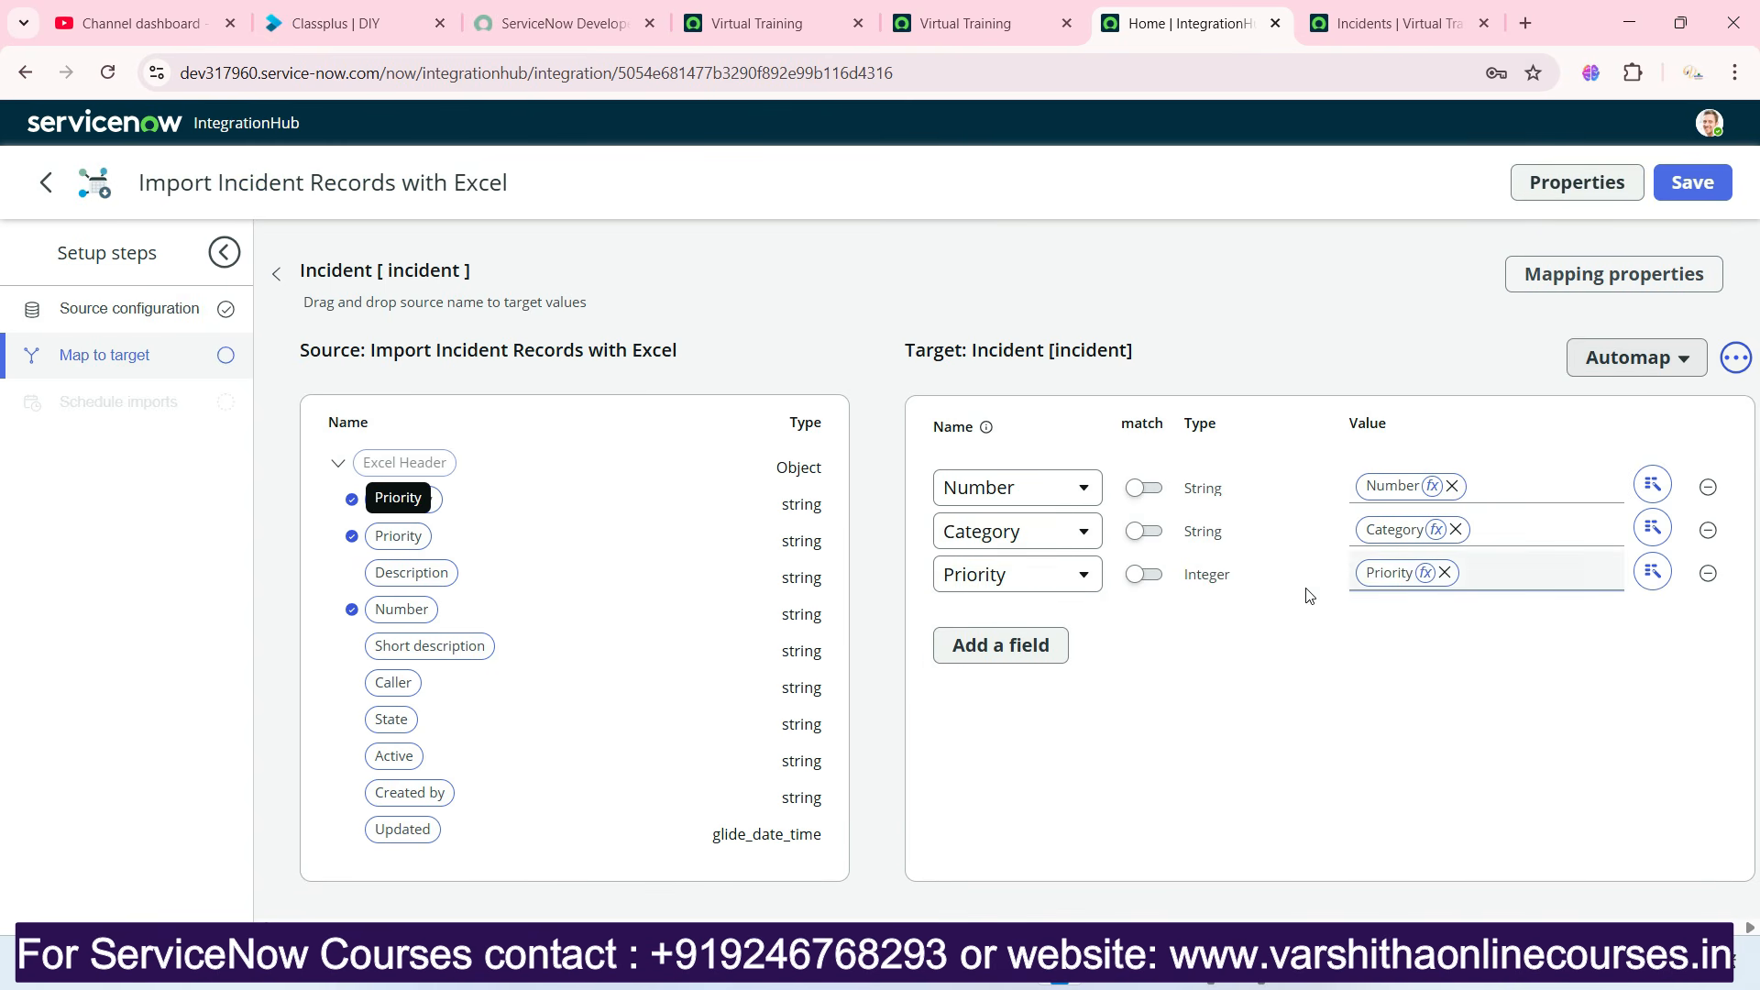
Add a Description target field to the Incident mapping and map the source Description column to it.
click(1018, 647)
click(998, 620)
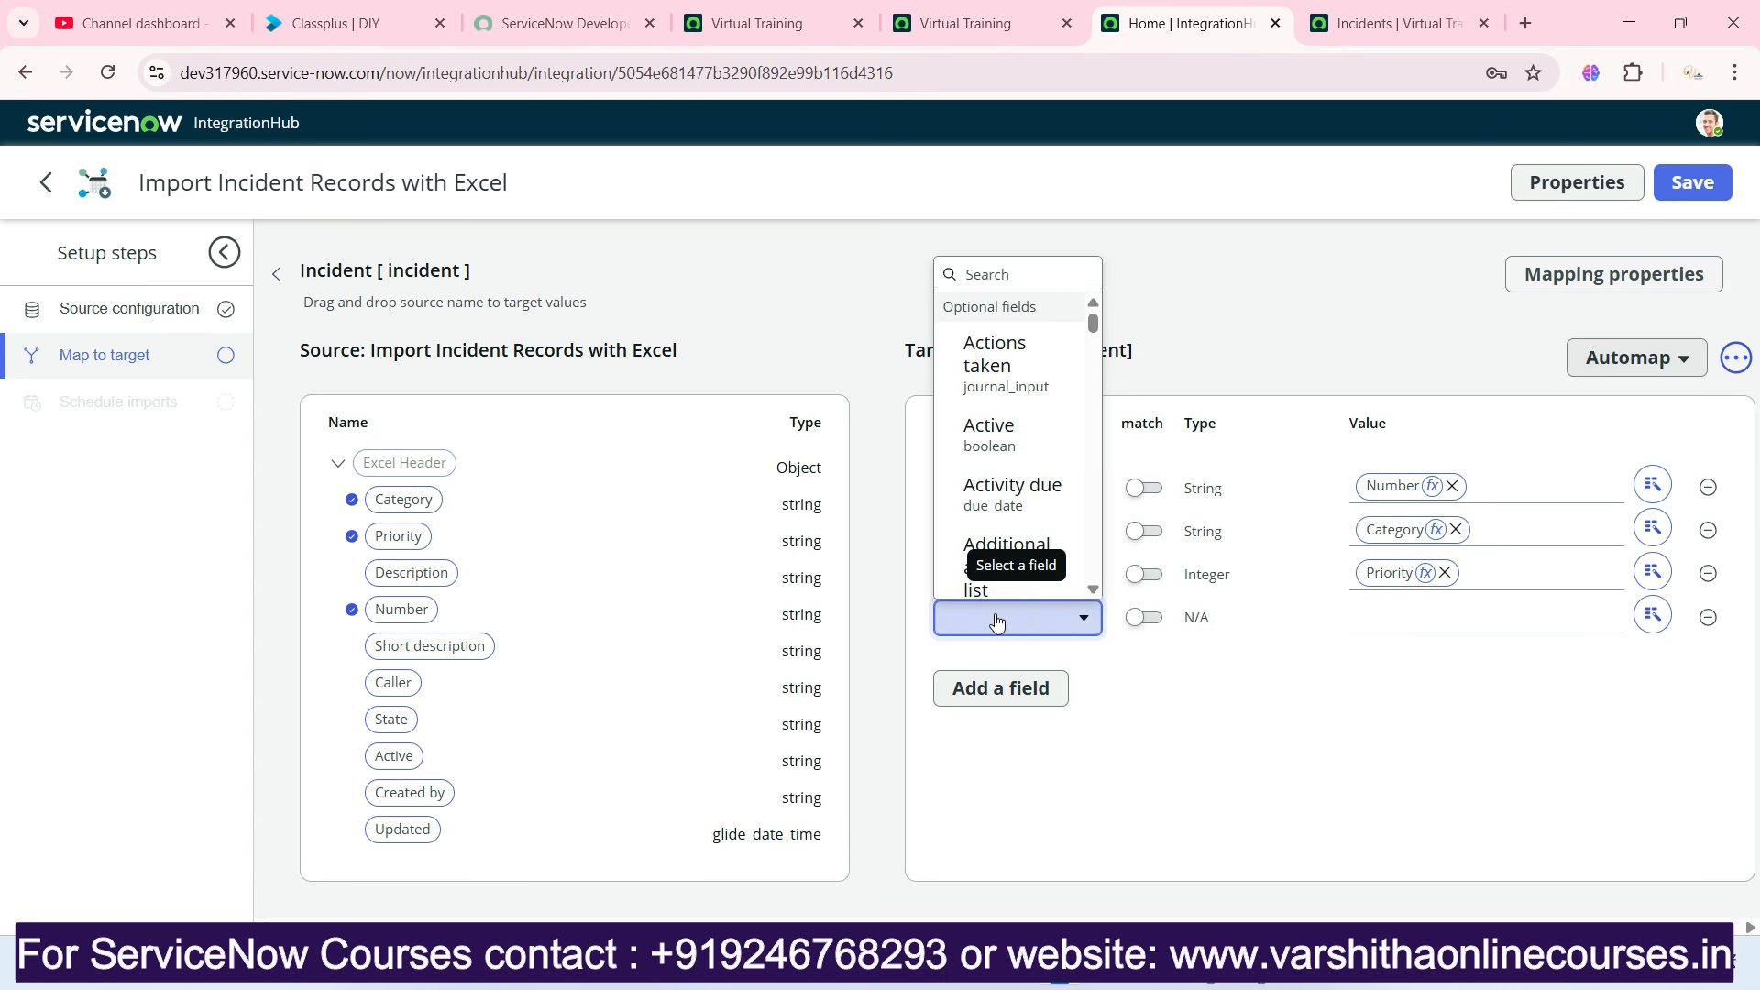
text(desc)
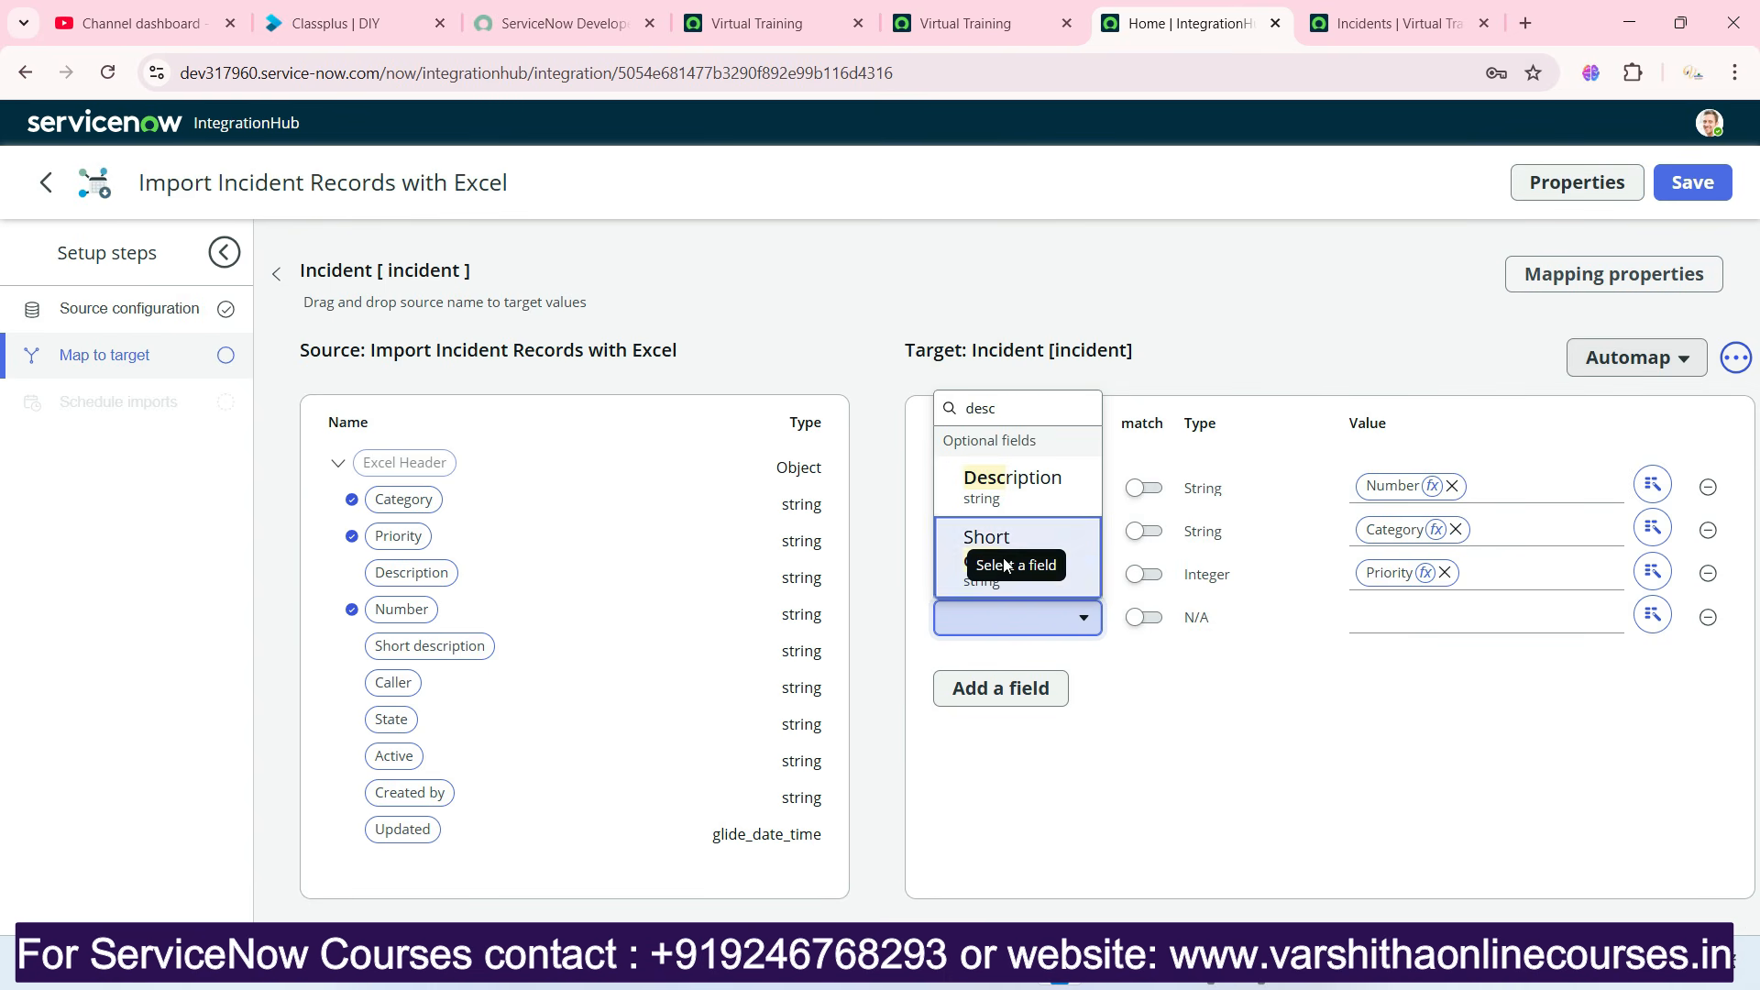
click(1010, 495)
drag(433, 574, 1444, 612)
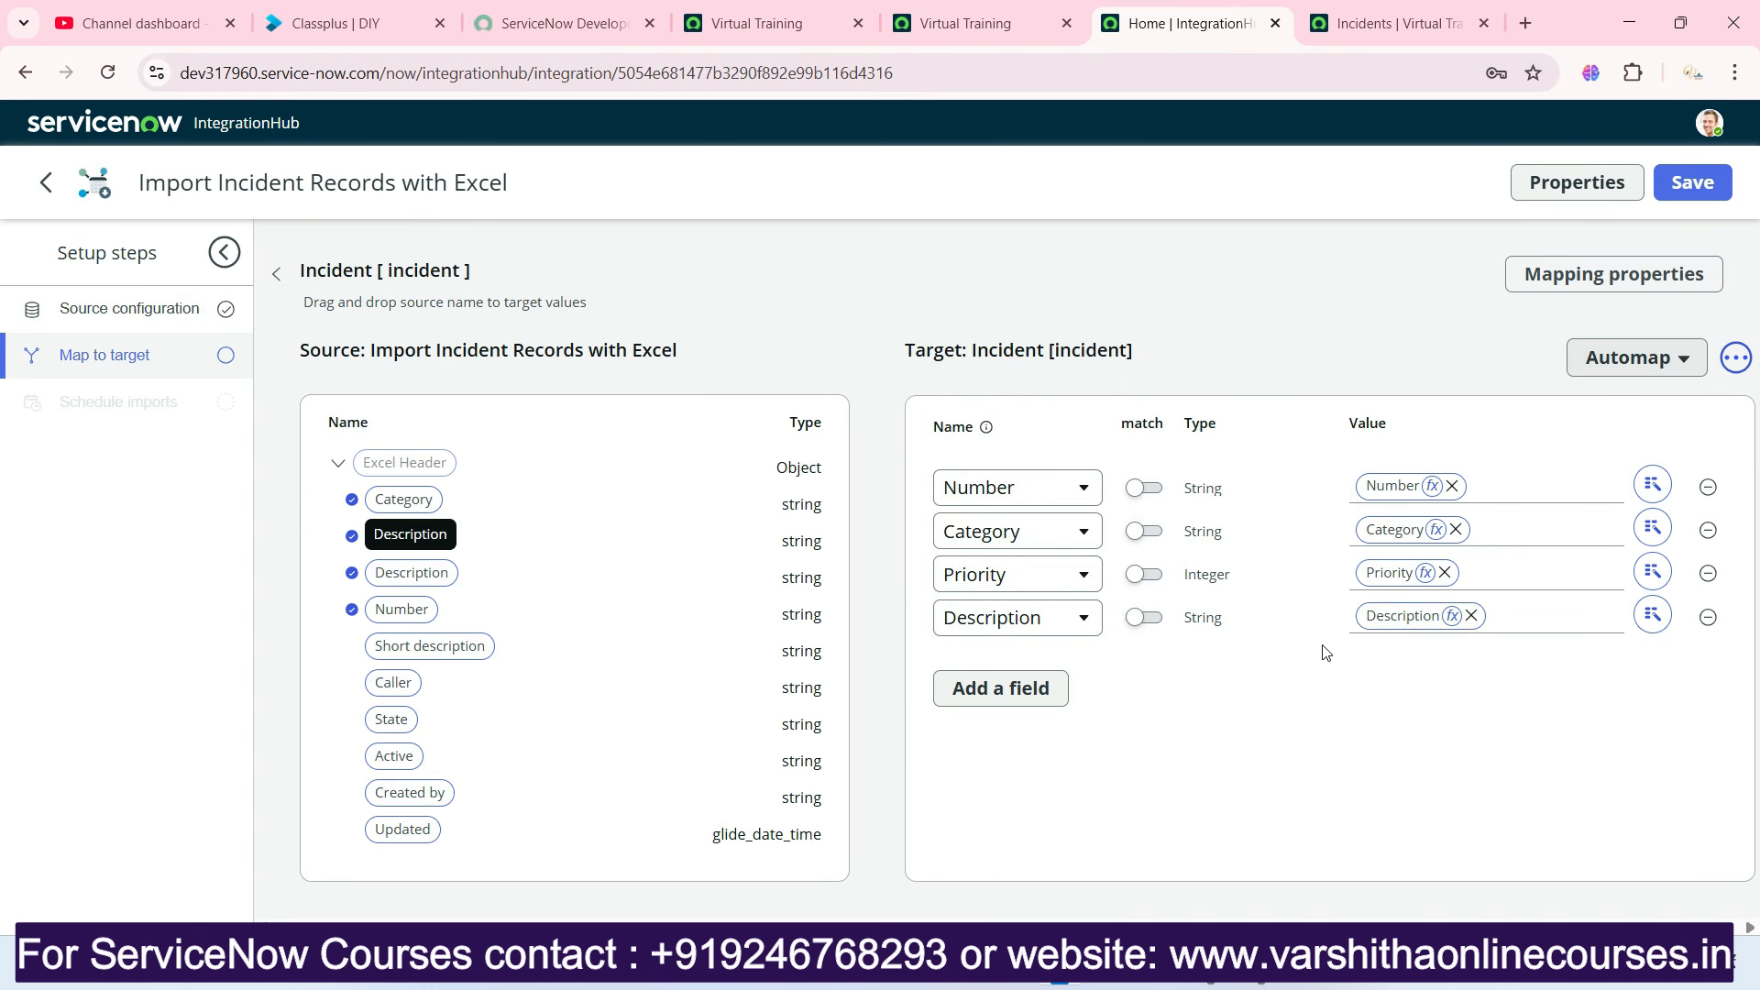
Add a Short description target field to the Incident mapping and map the source Short description column to it.
click(1018, 689)
click(1014, 662)
text(sho)
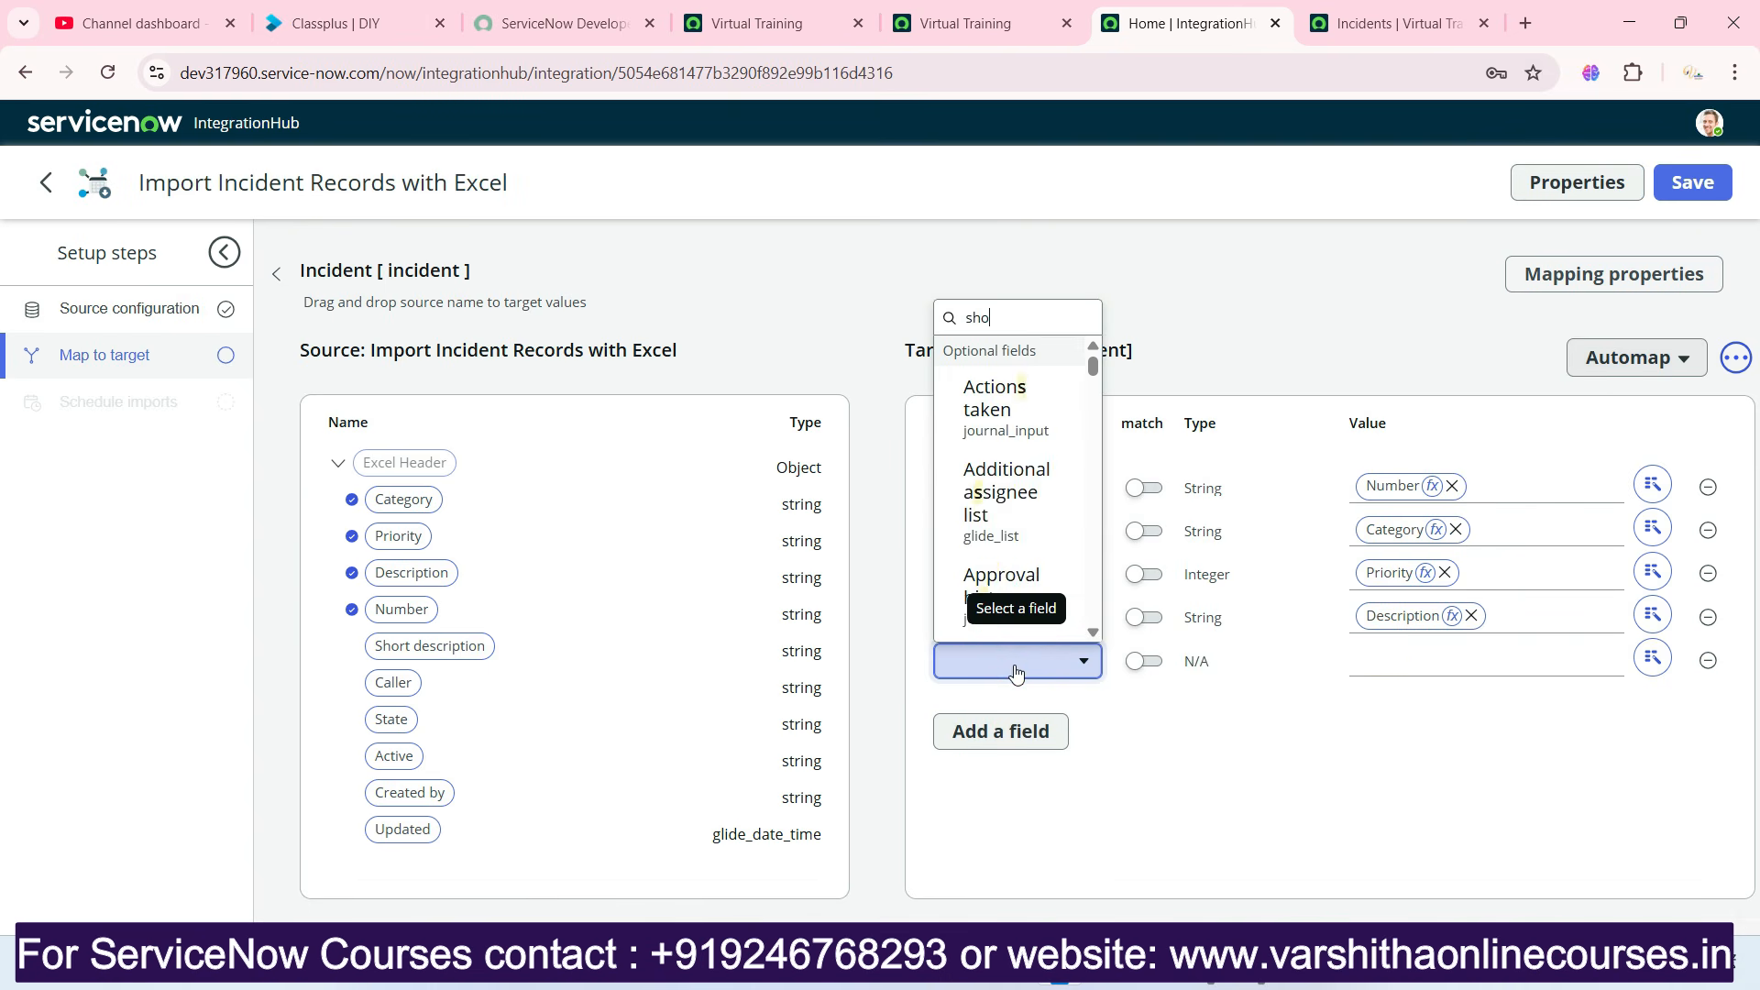
click(975, 585)
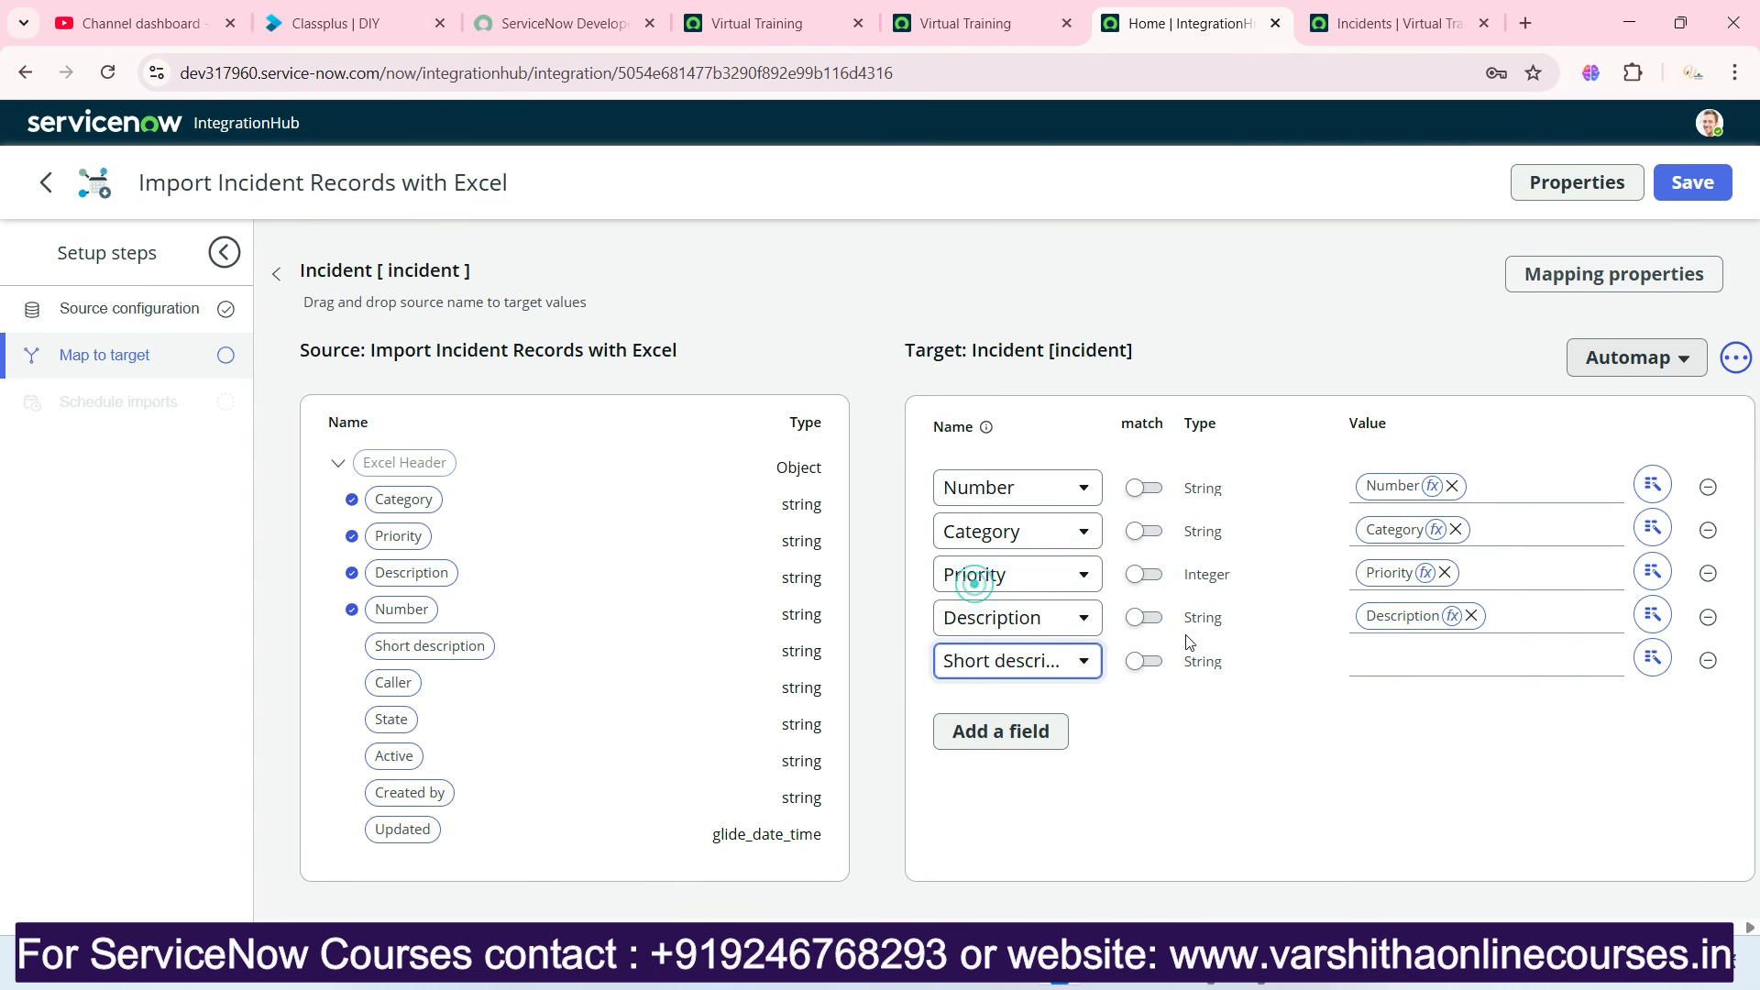
drag(414, 647, 1567, 659)
Add a Caller target field to the Incident mapping and map the source Caller column to it.
click(1034, 733)
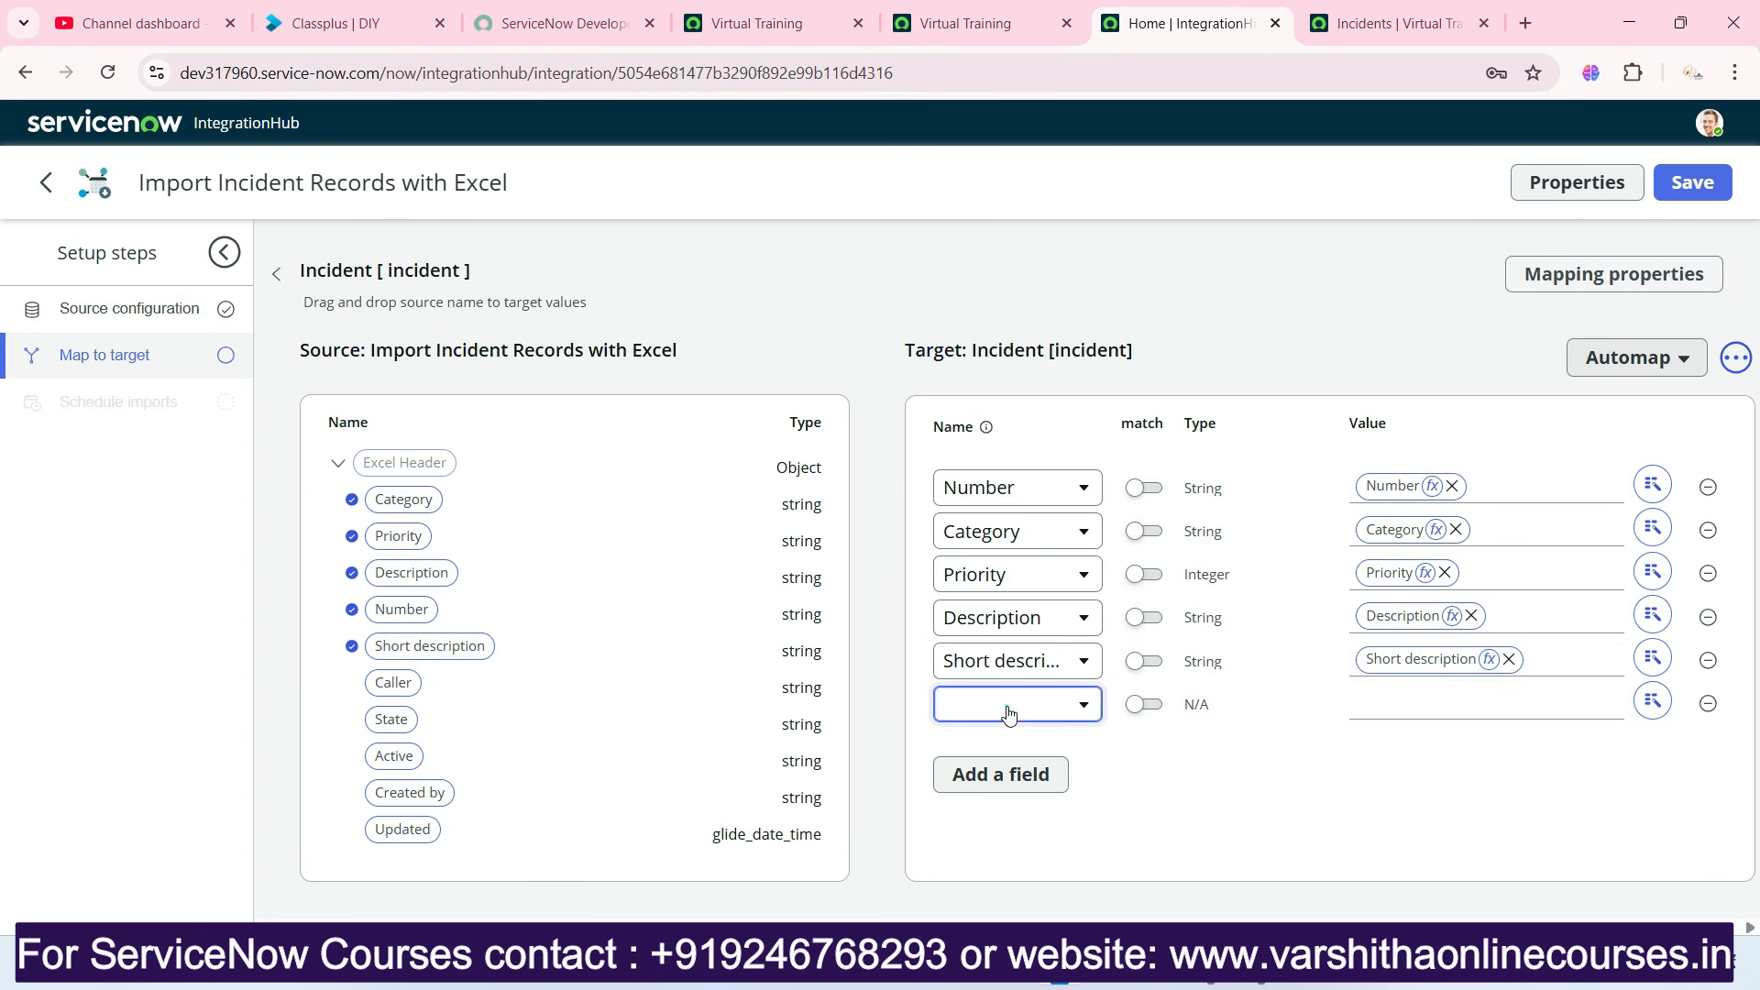
click(1008, 714)
text(caller)
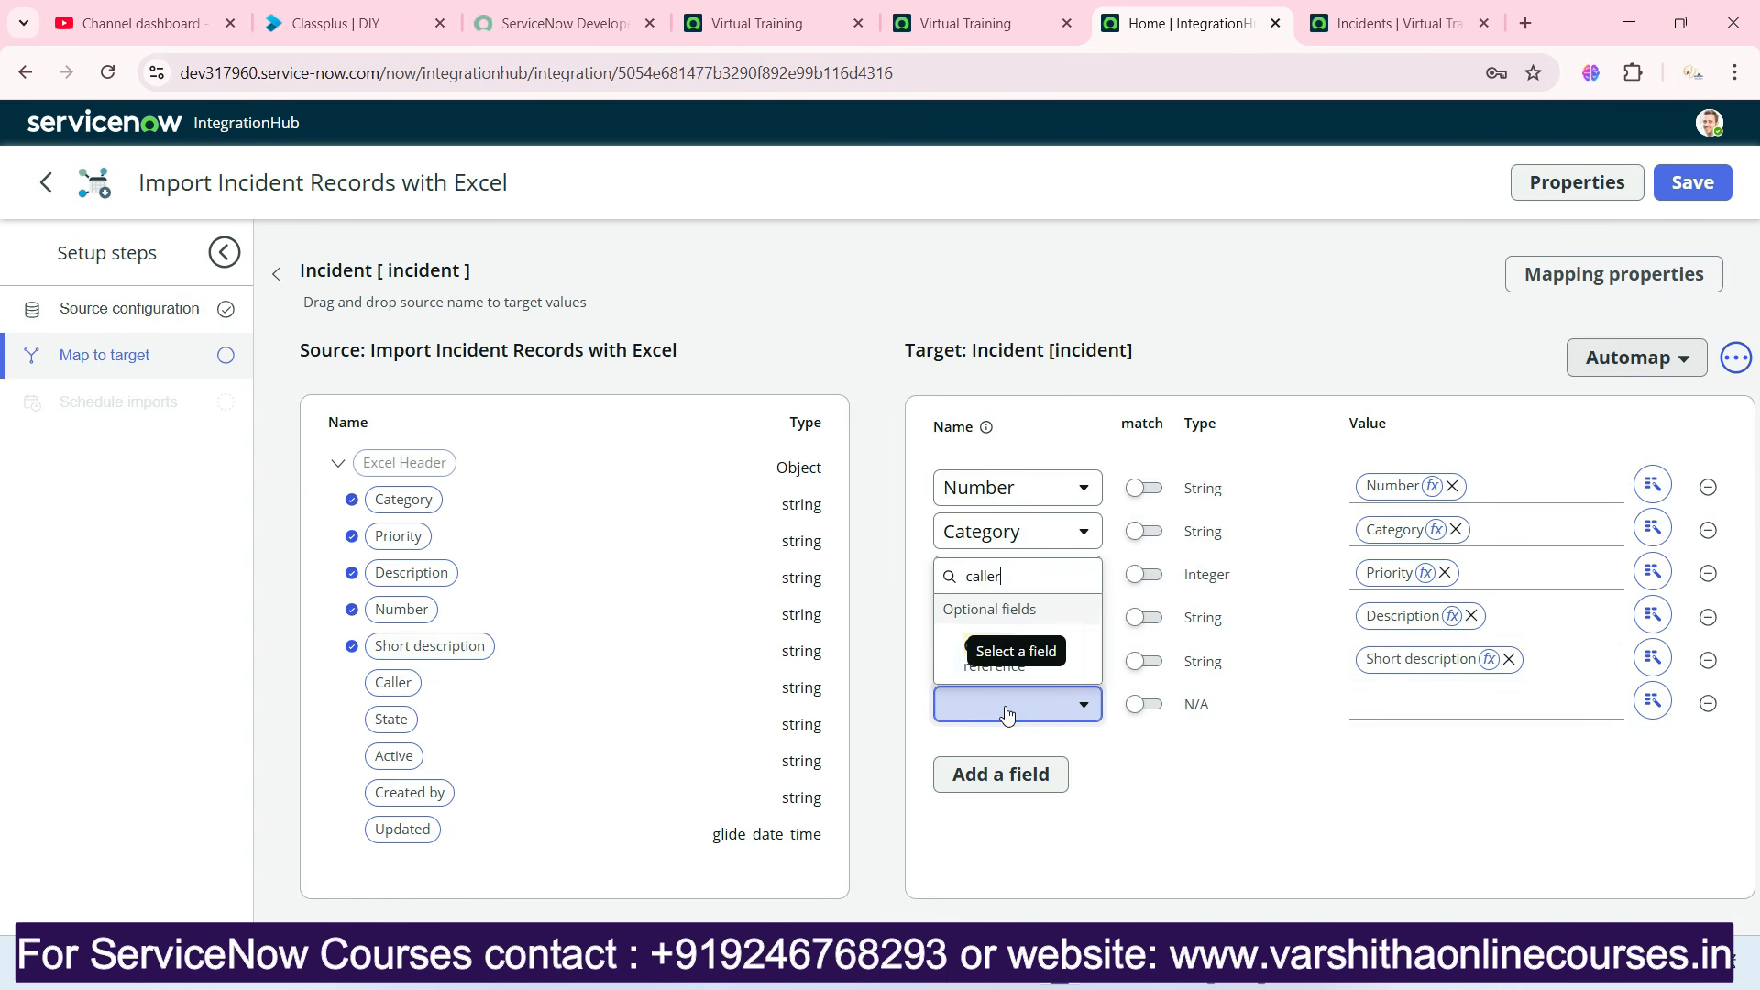
click(963, 653)
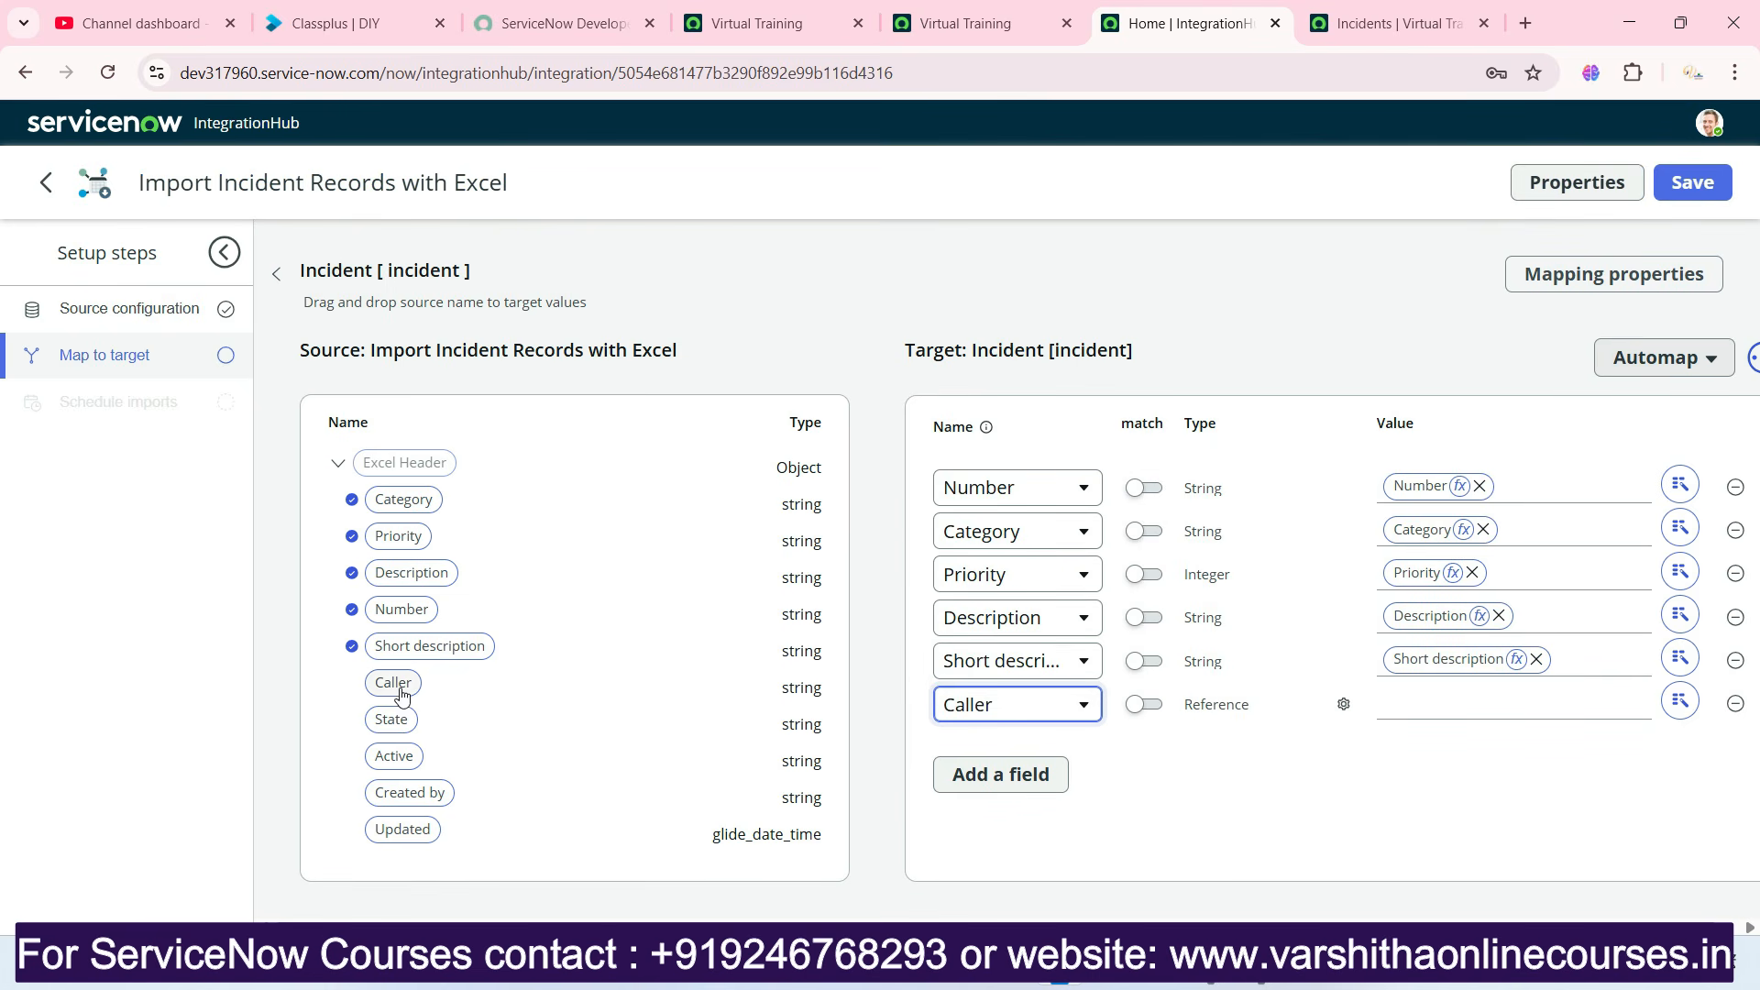
drag(394, 684, 1419, 715)
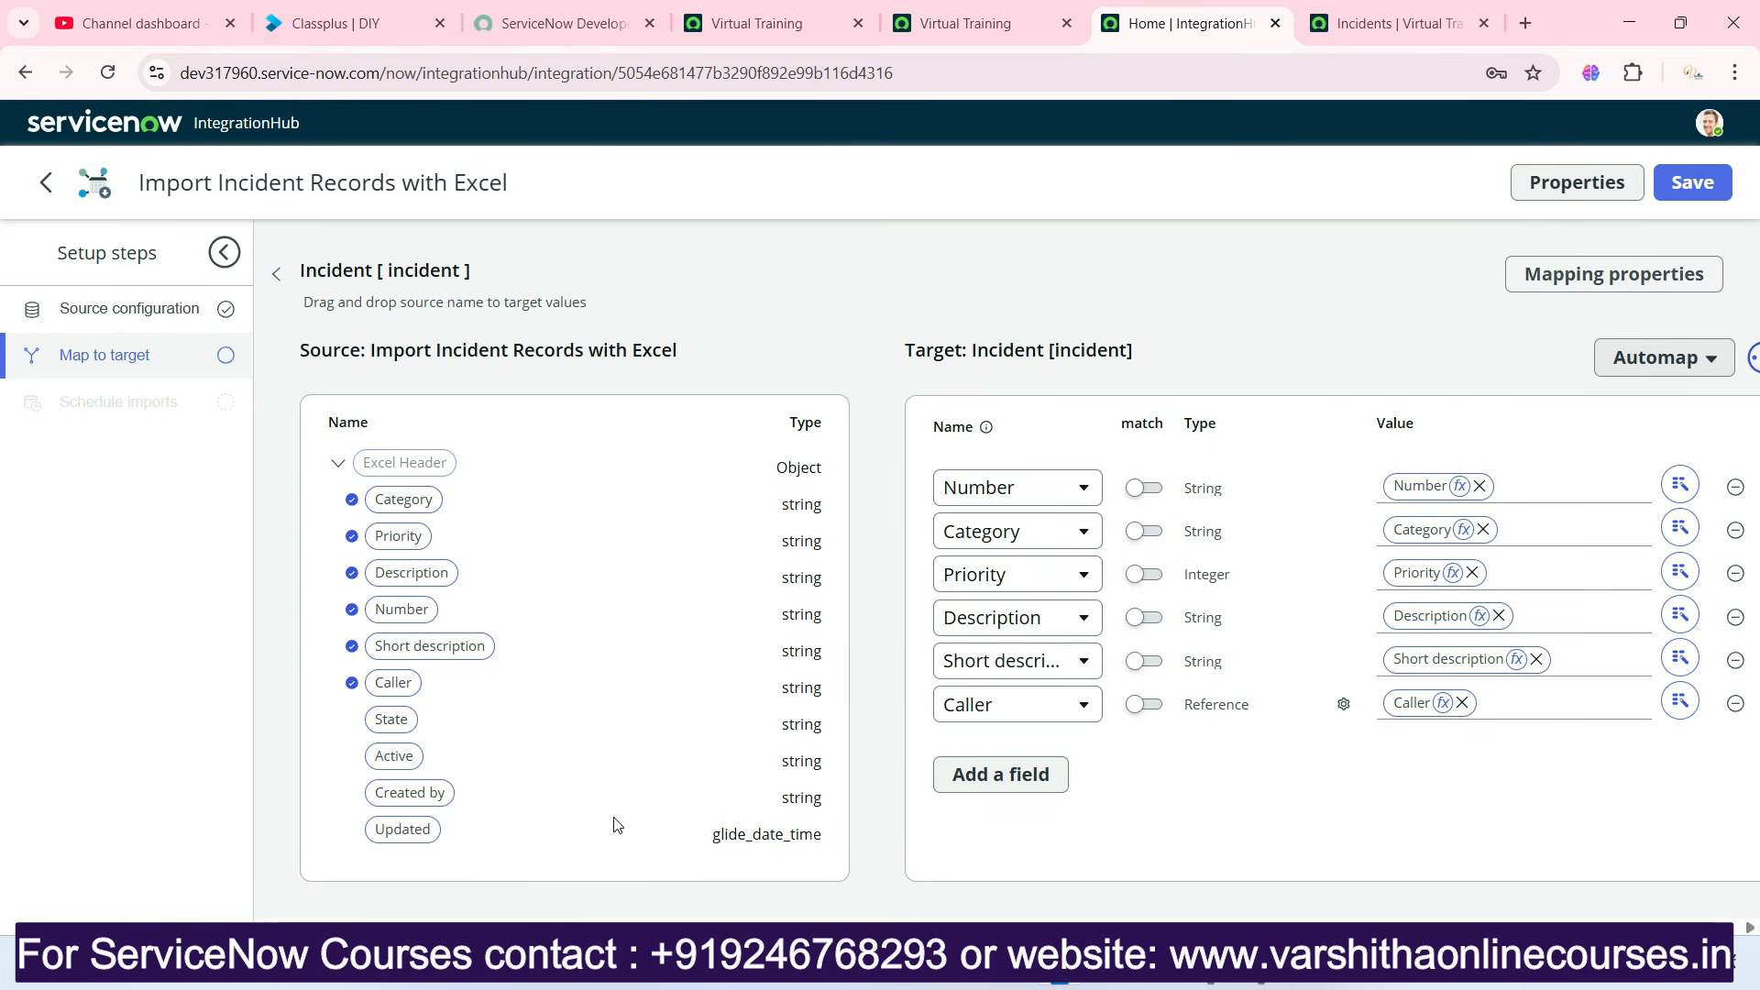
Add a State target field, not Incident state, to the mapping and map the source State column to it.
click(995, 775)
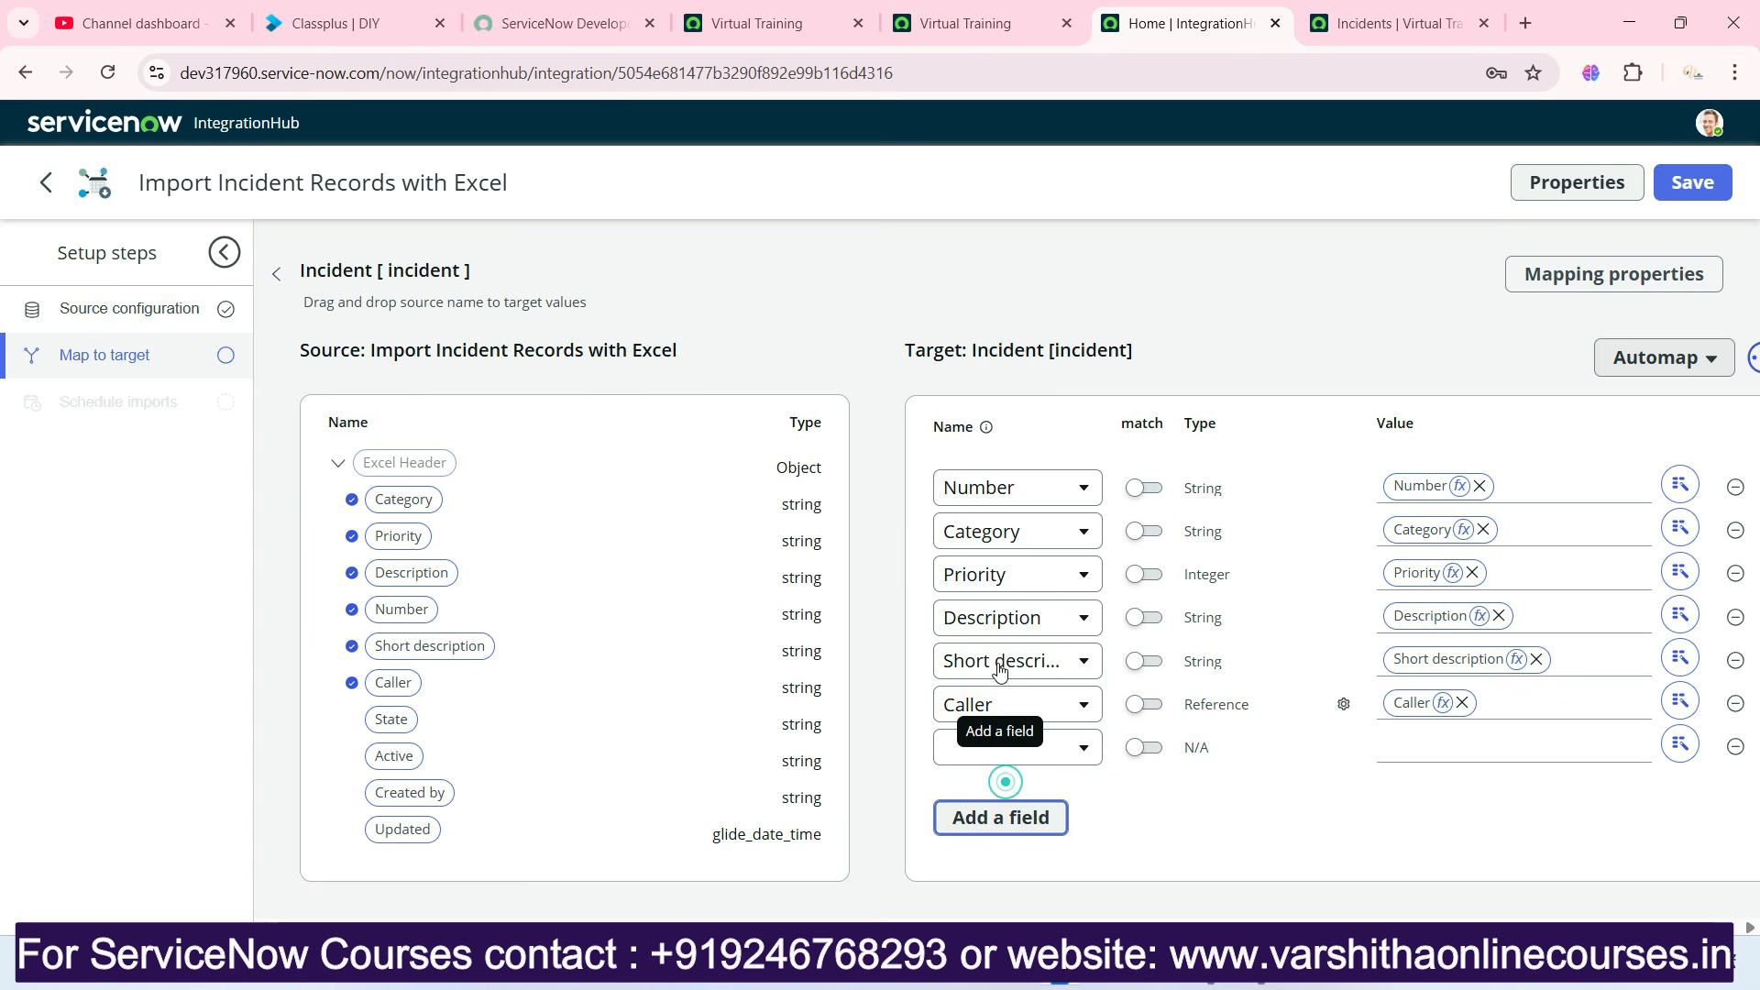
click(997, 748)
text(sta)
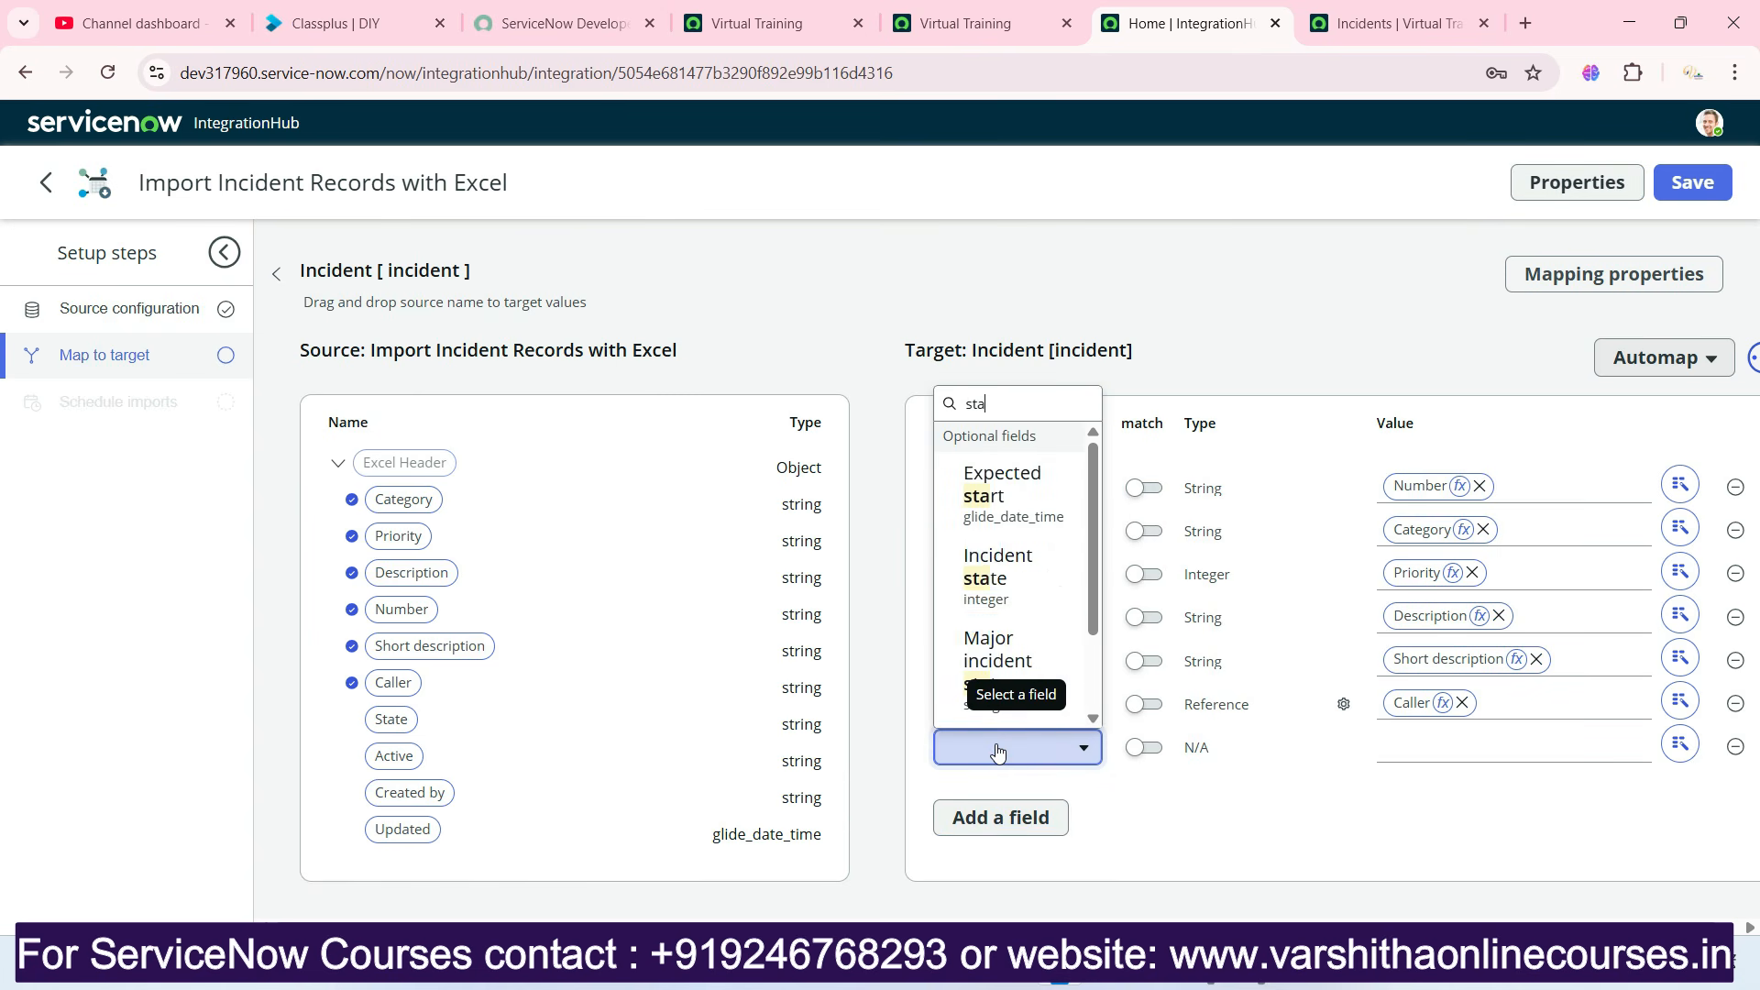
scroll(1013, 642, down, 1)
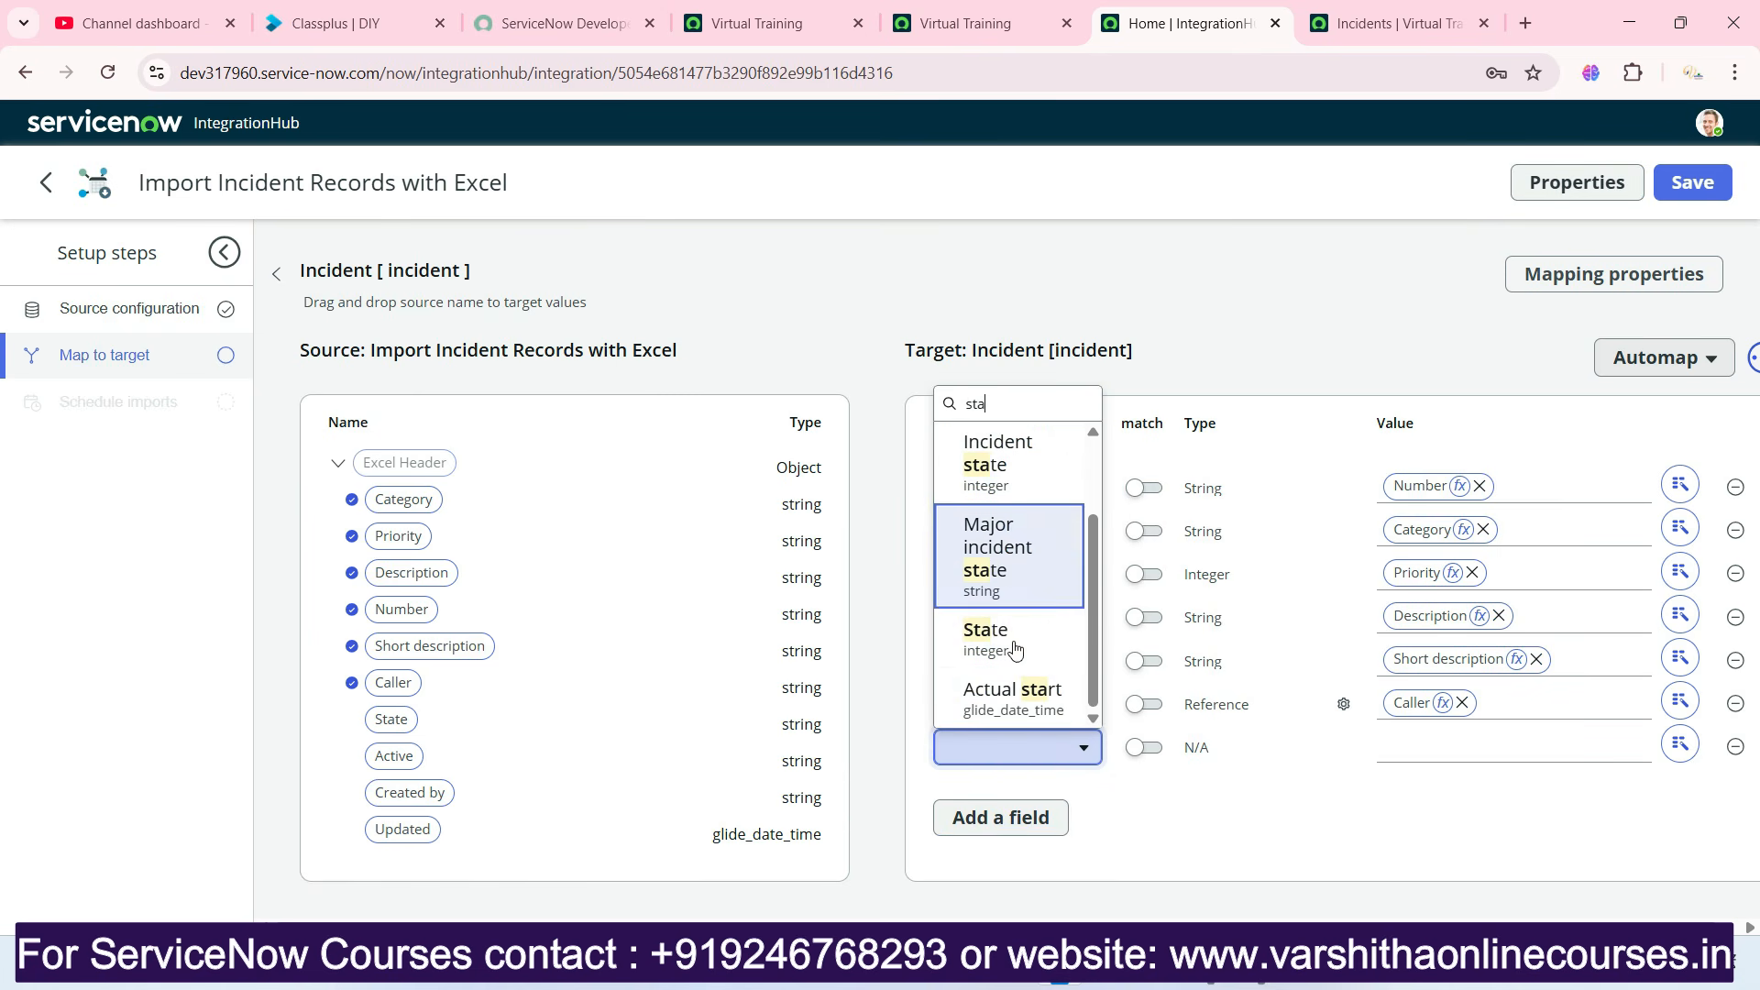
click(1013, 642)
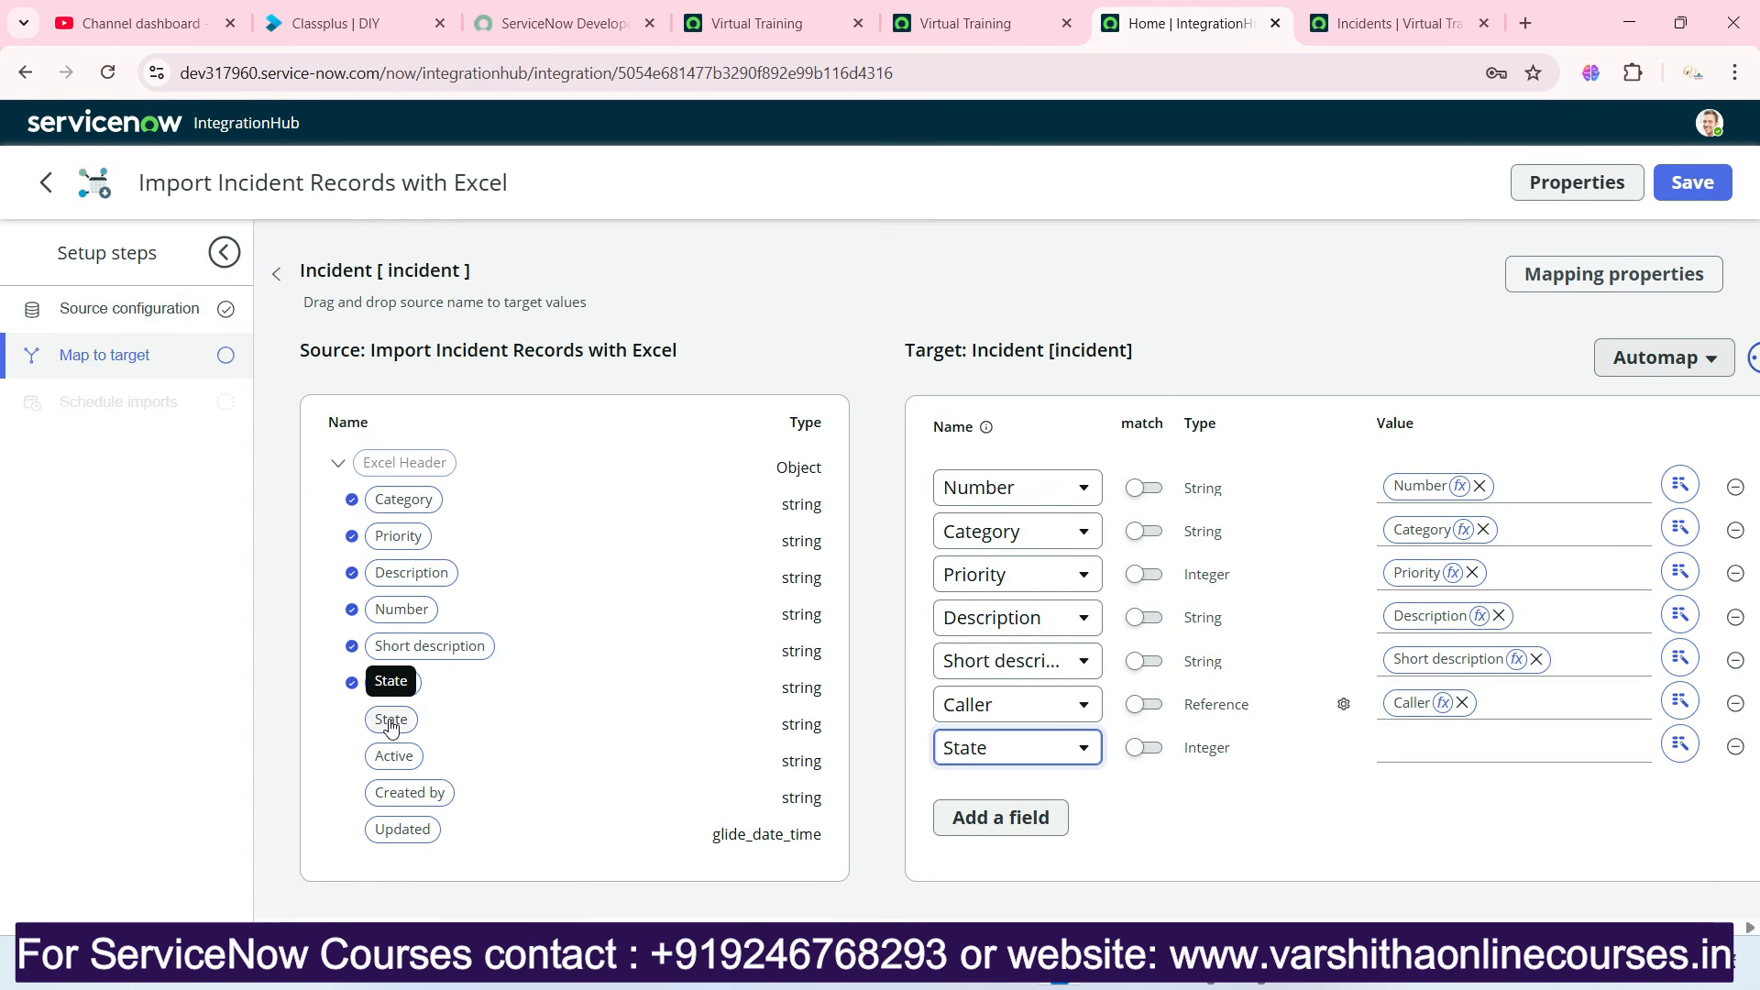
drag(391, 719, 1412, 747)
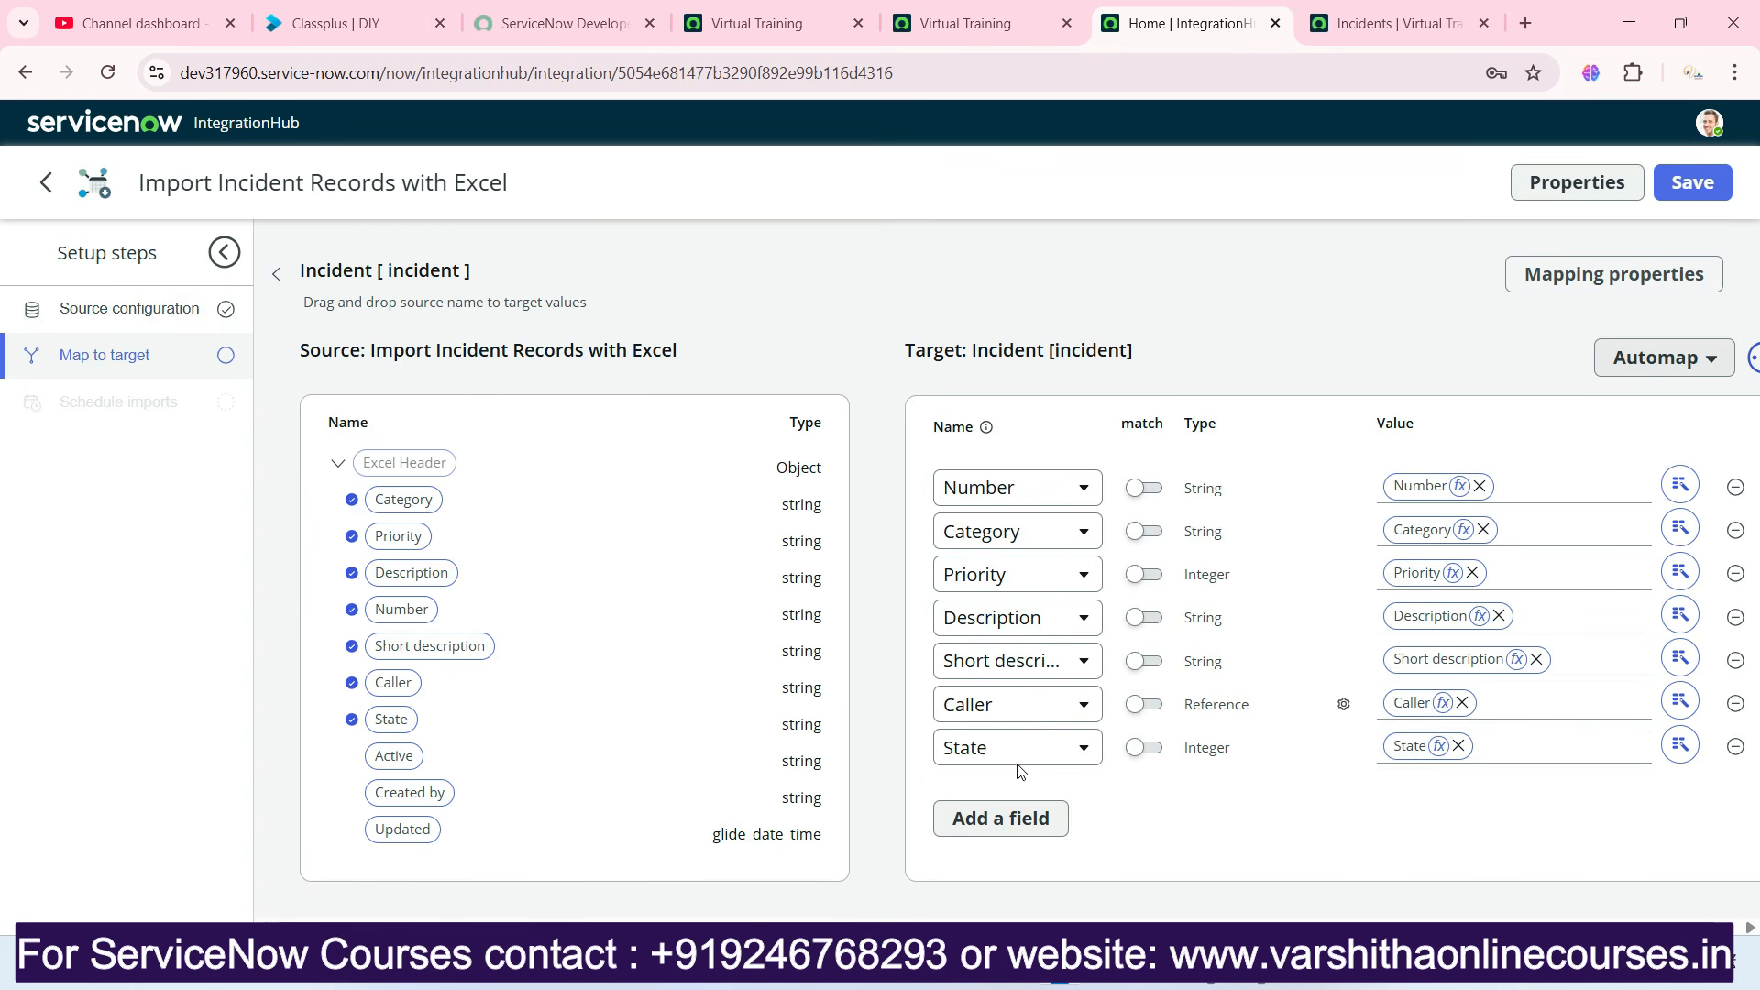
Add an Active target field to the Incident mapping and map the source Active column to it.
click(979, 838)
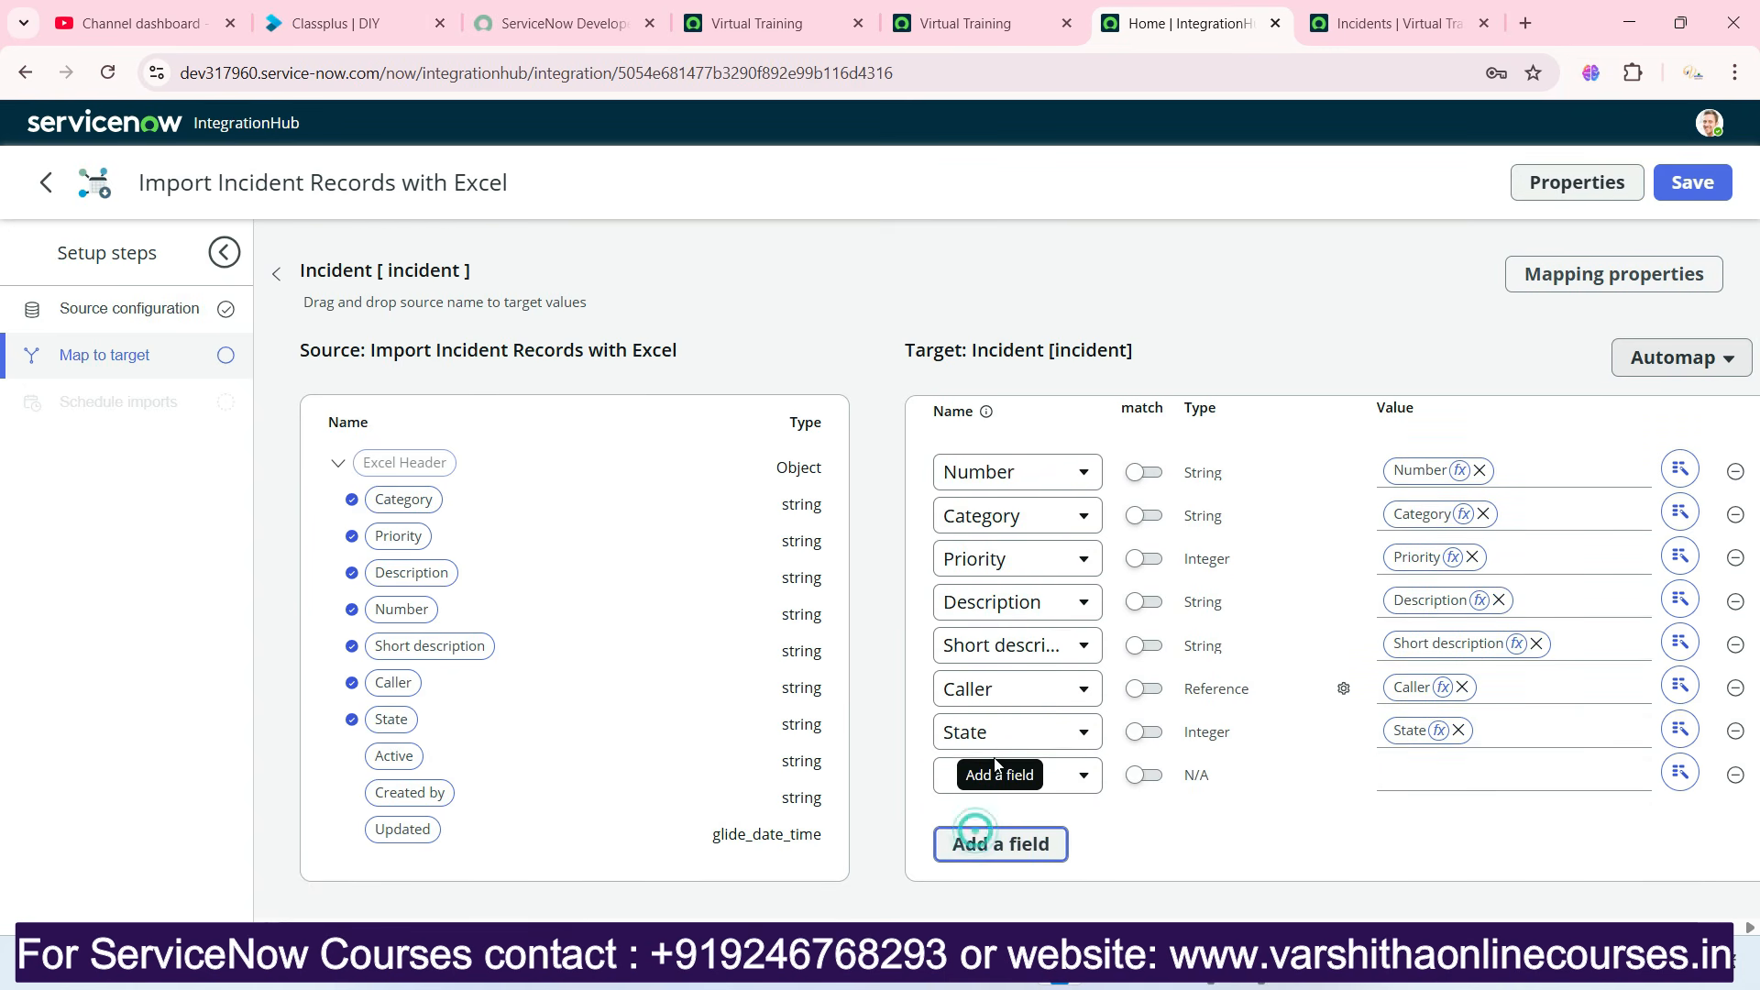
click(1020, 779)
text(act)
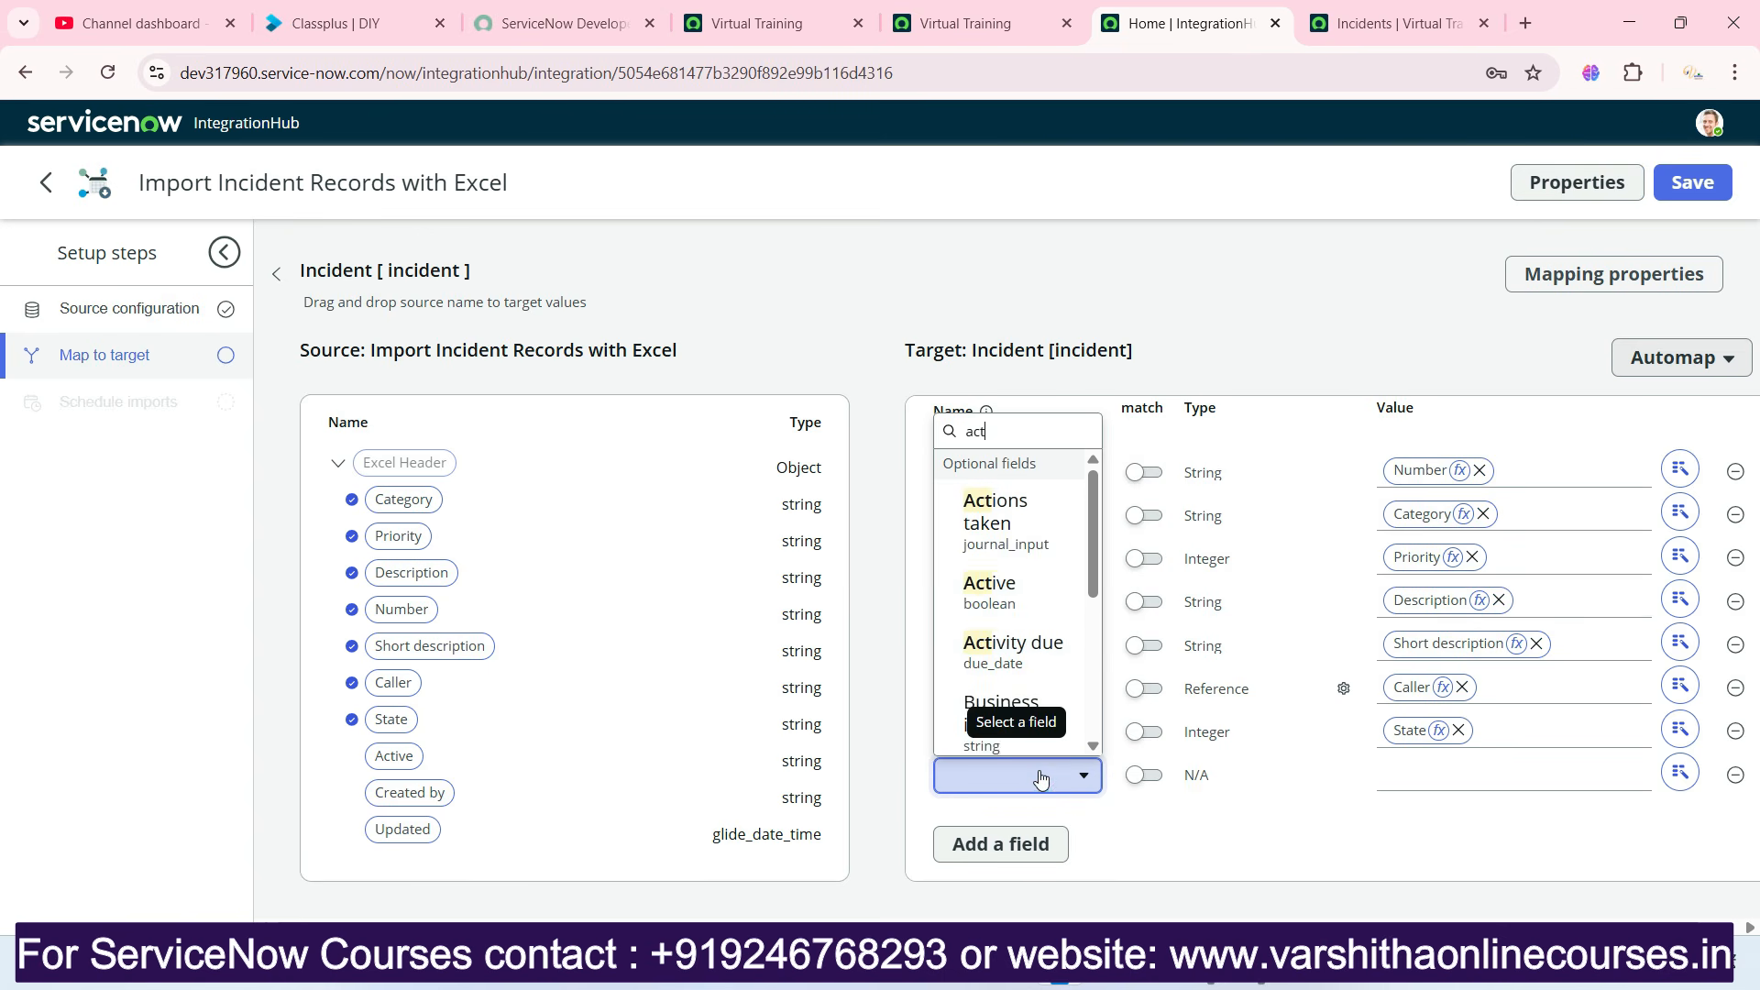
click(1031, 594)
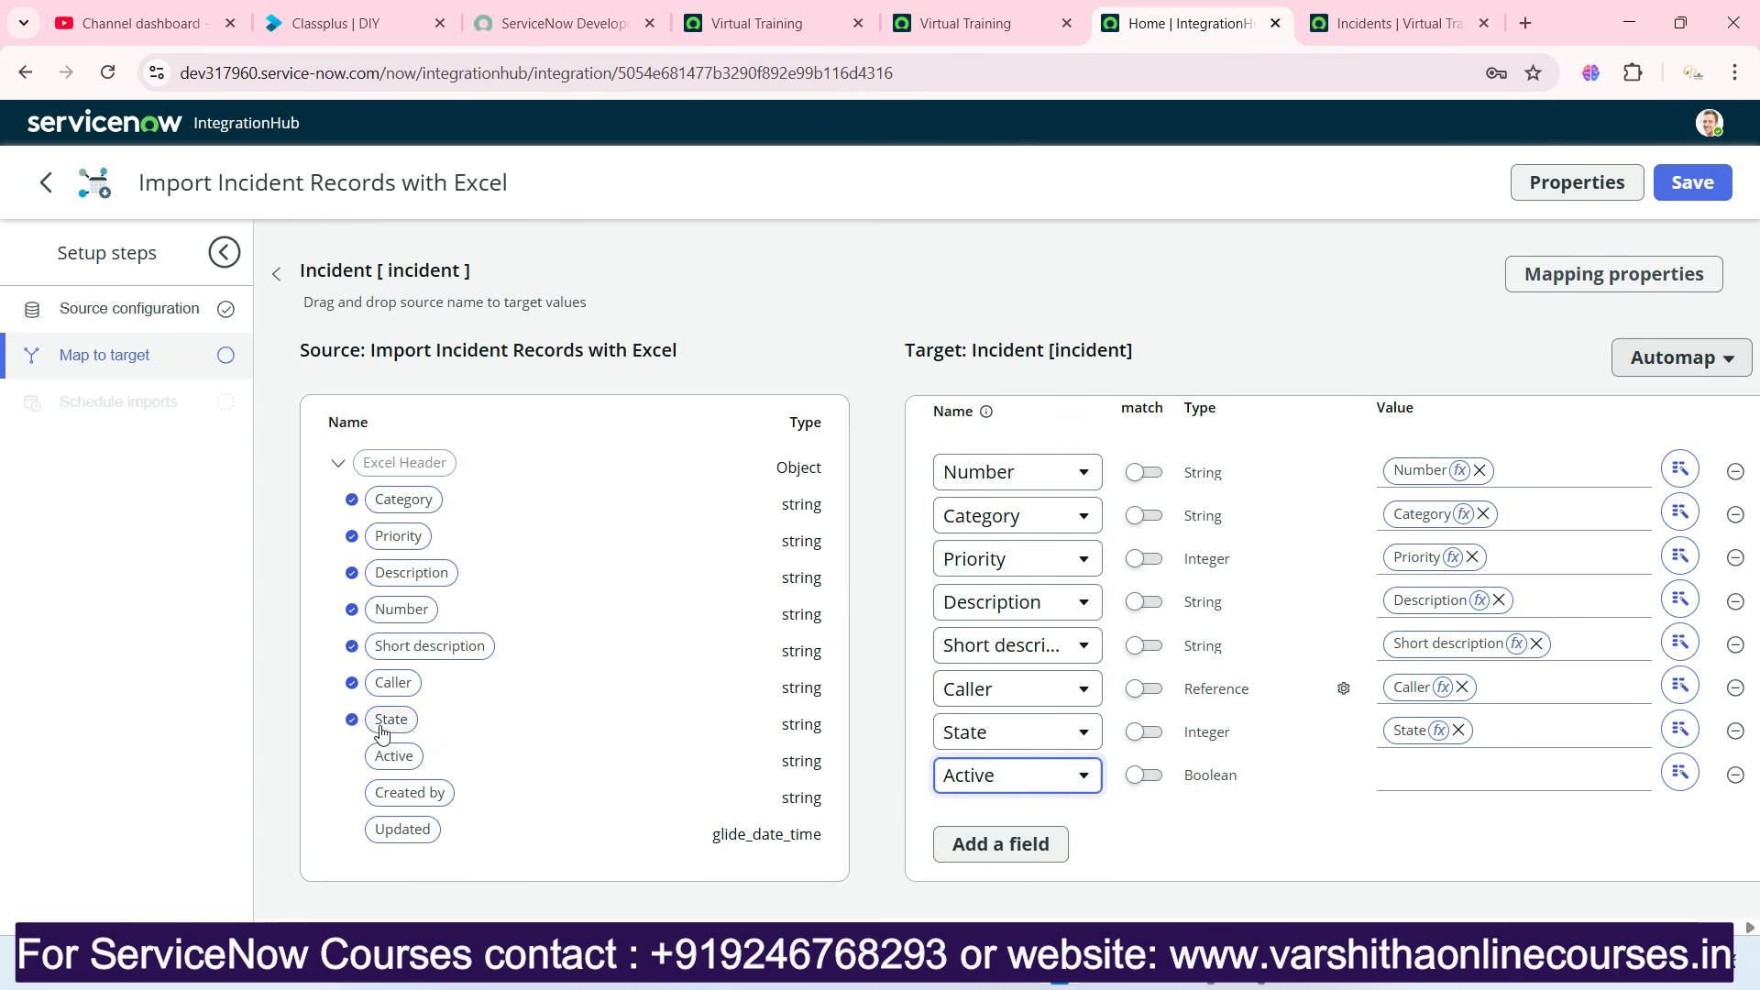
drag(394, 757, 1430, 775)
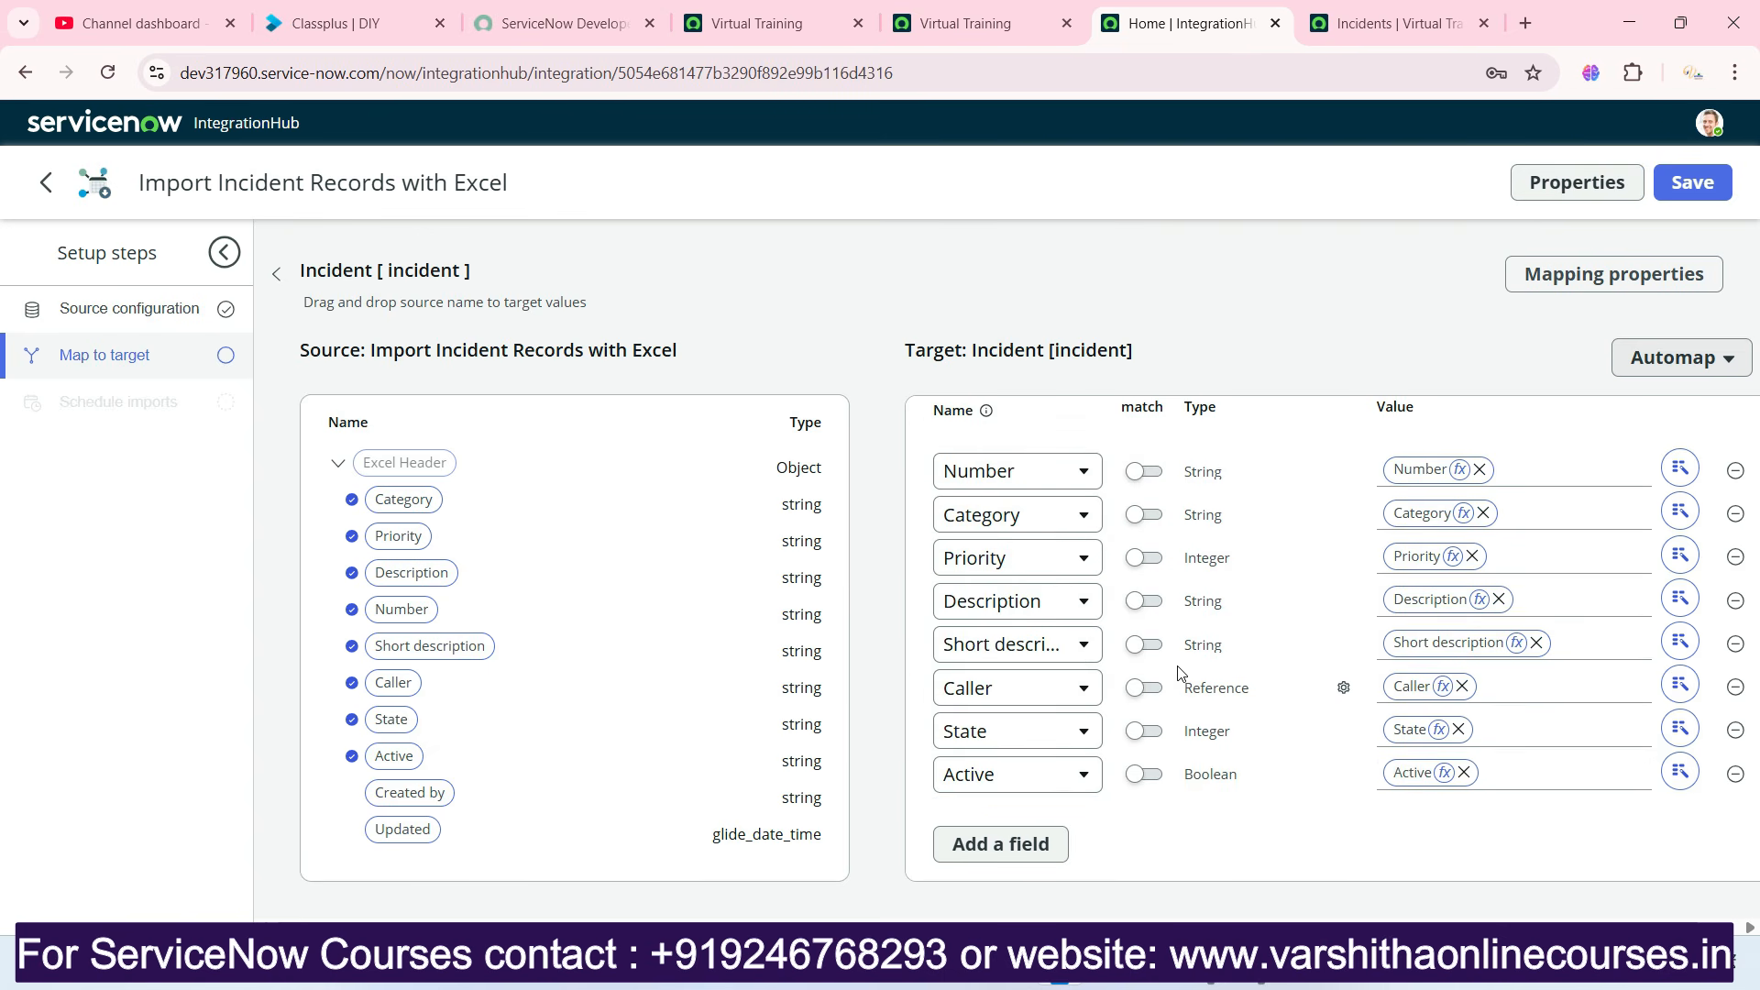
click(1011, 845)
click(1013, 775)
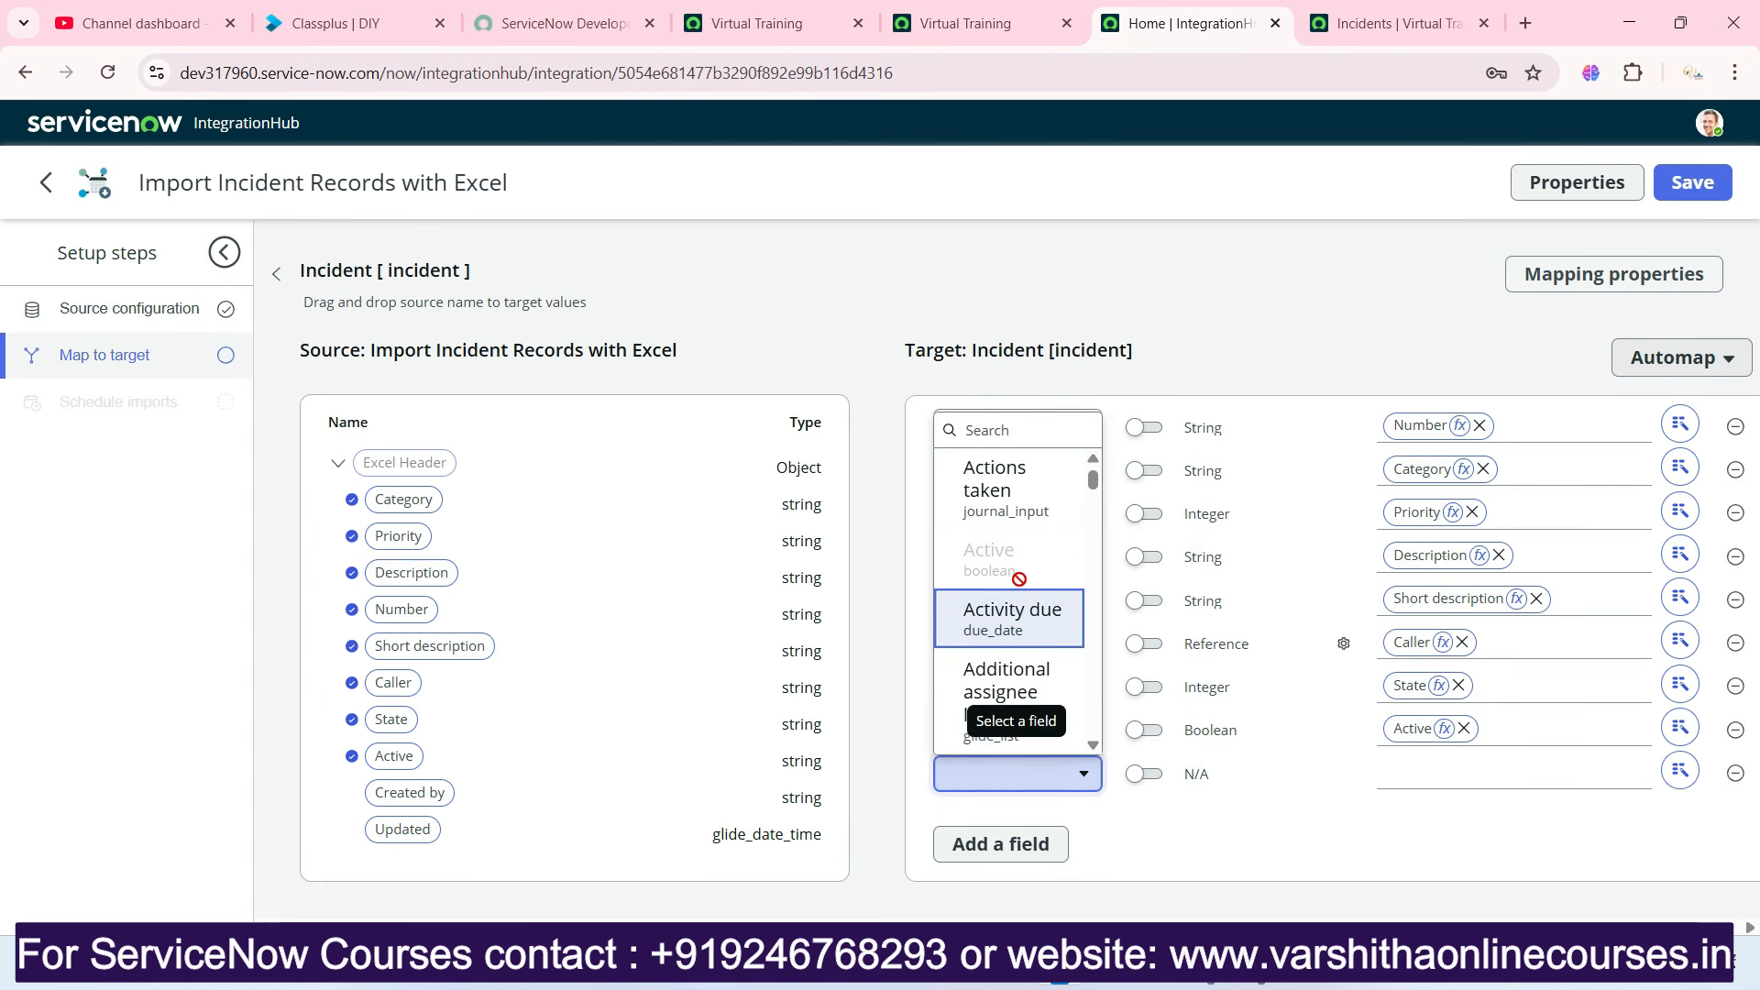
text(cre)
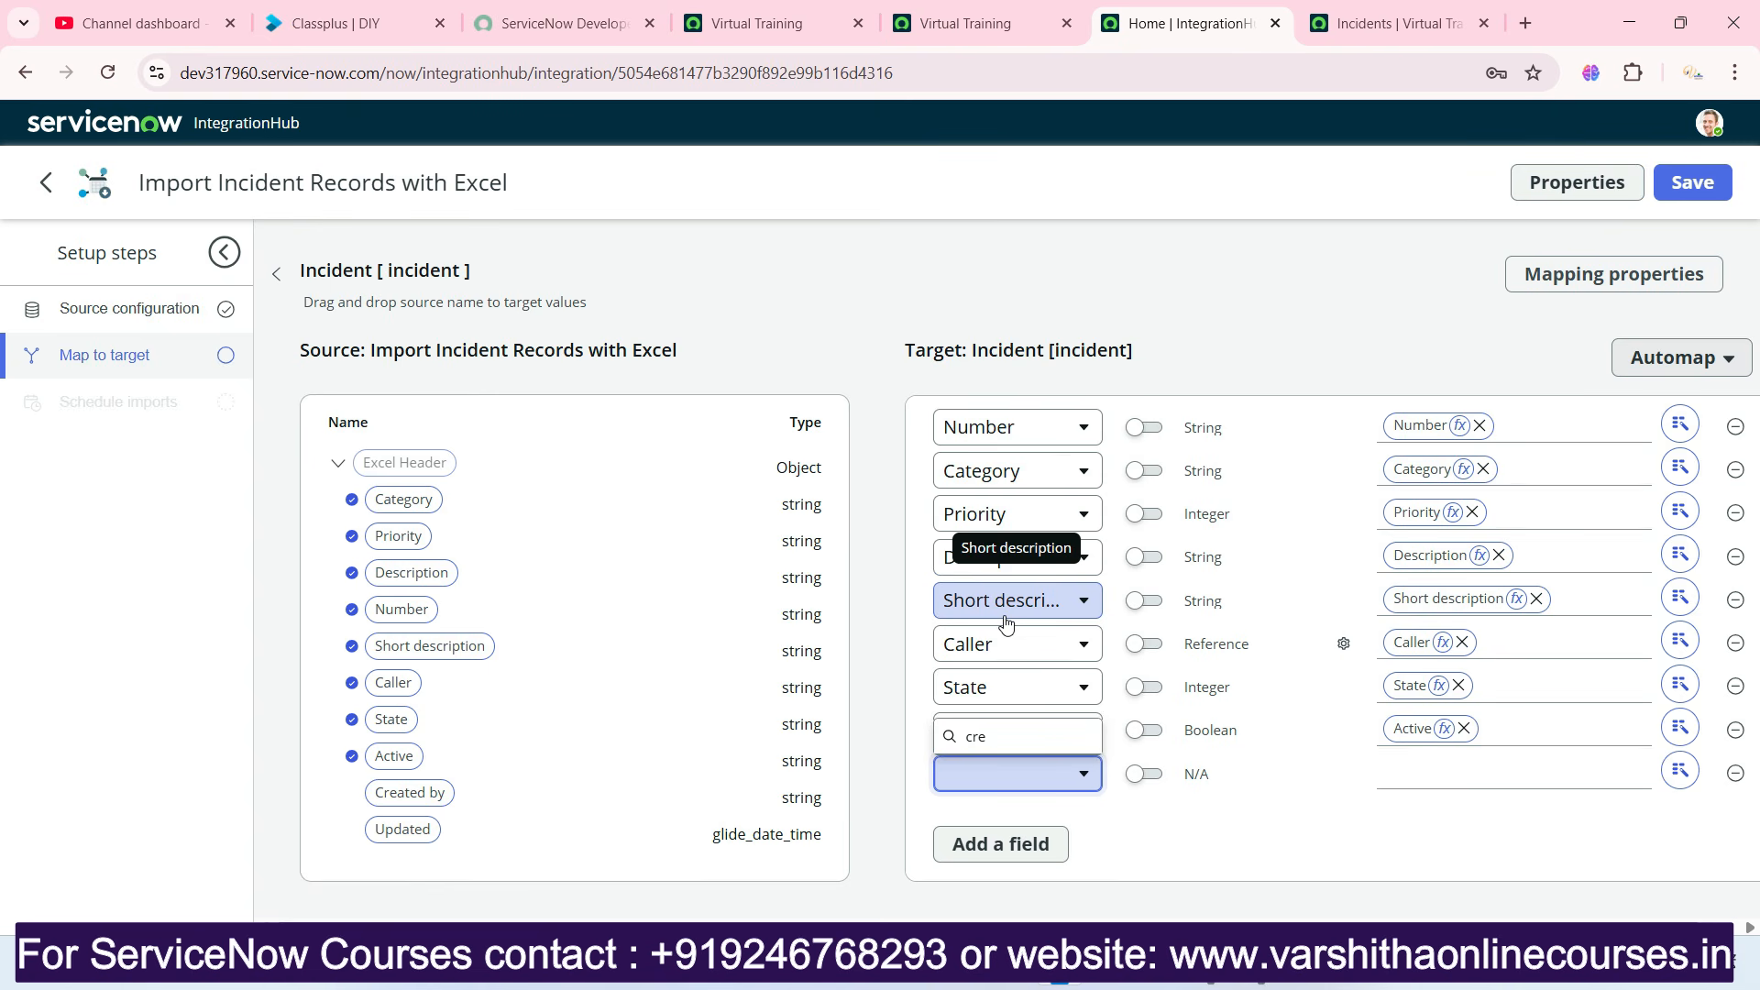
key(BackSpace)
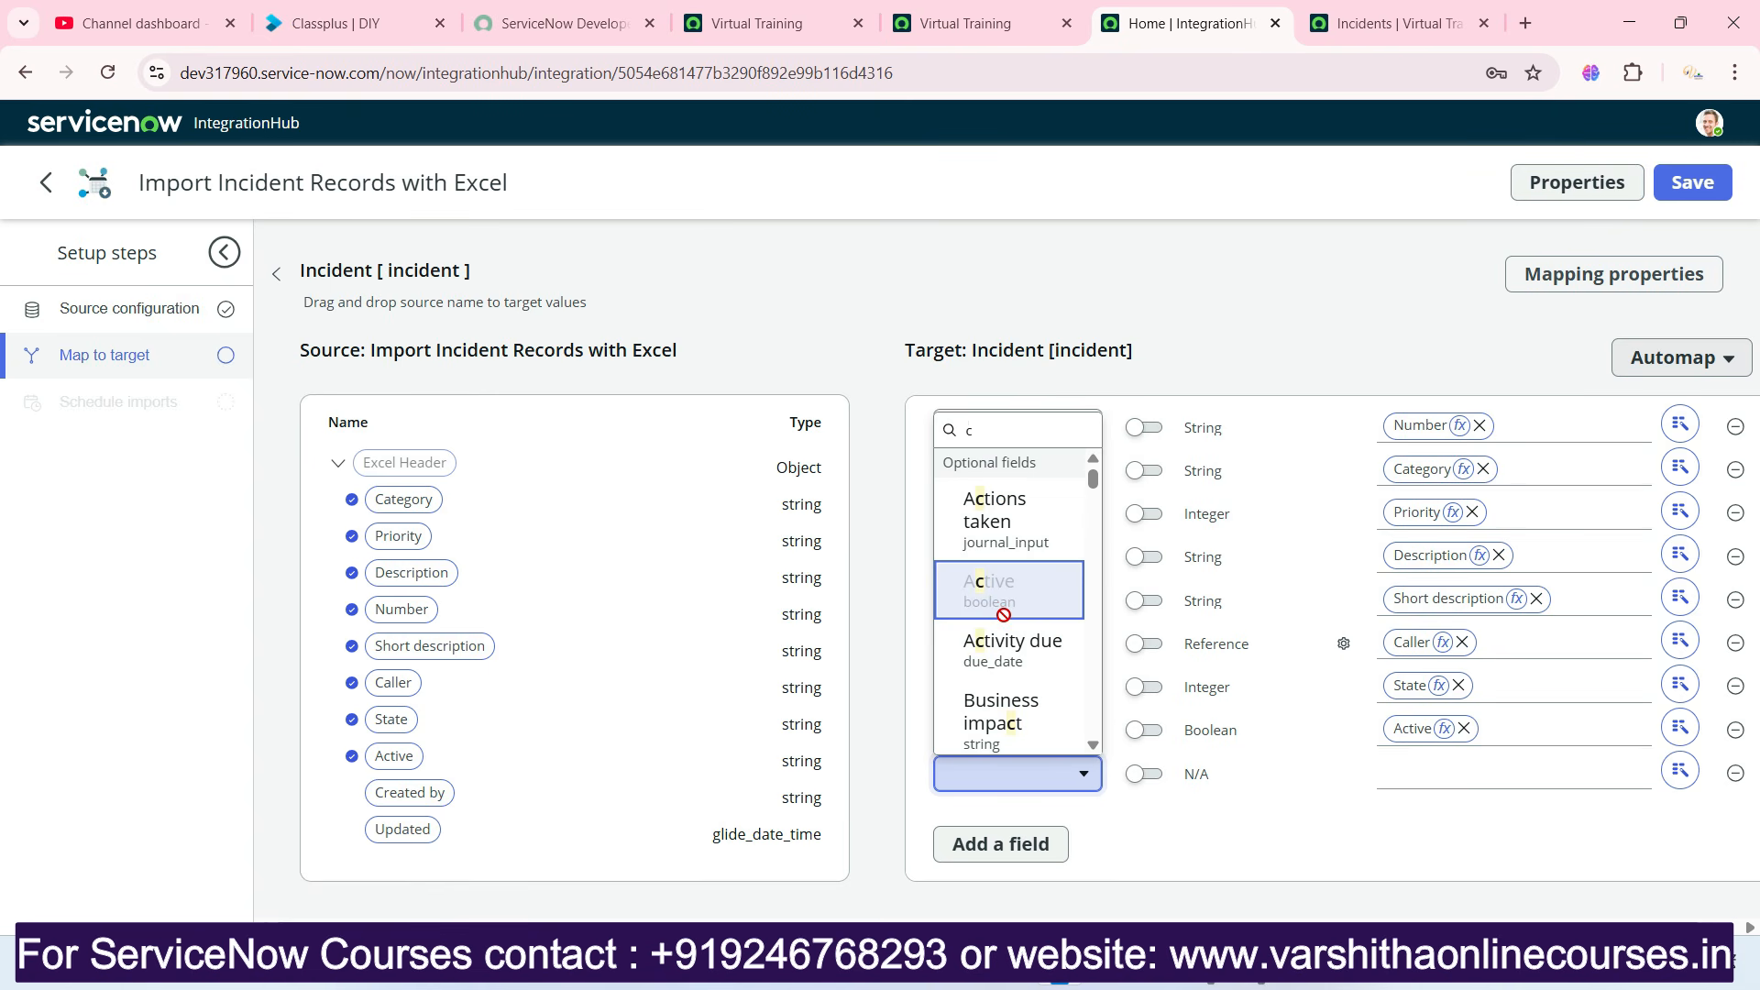
text(reated)
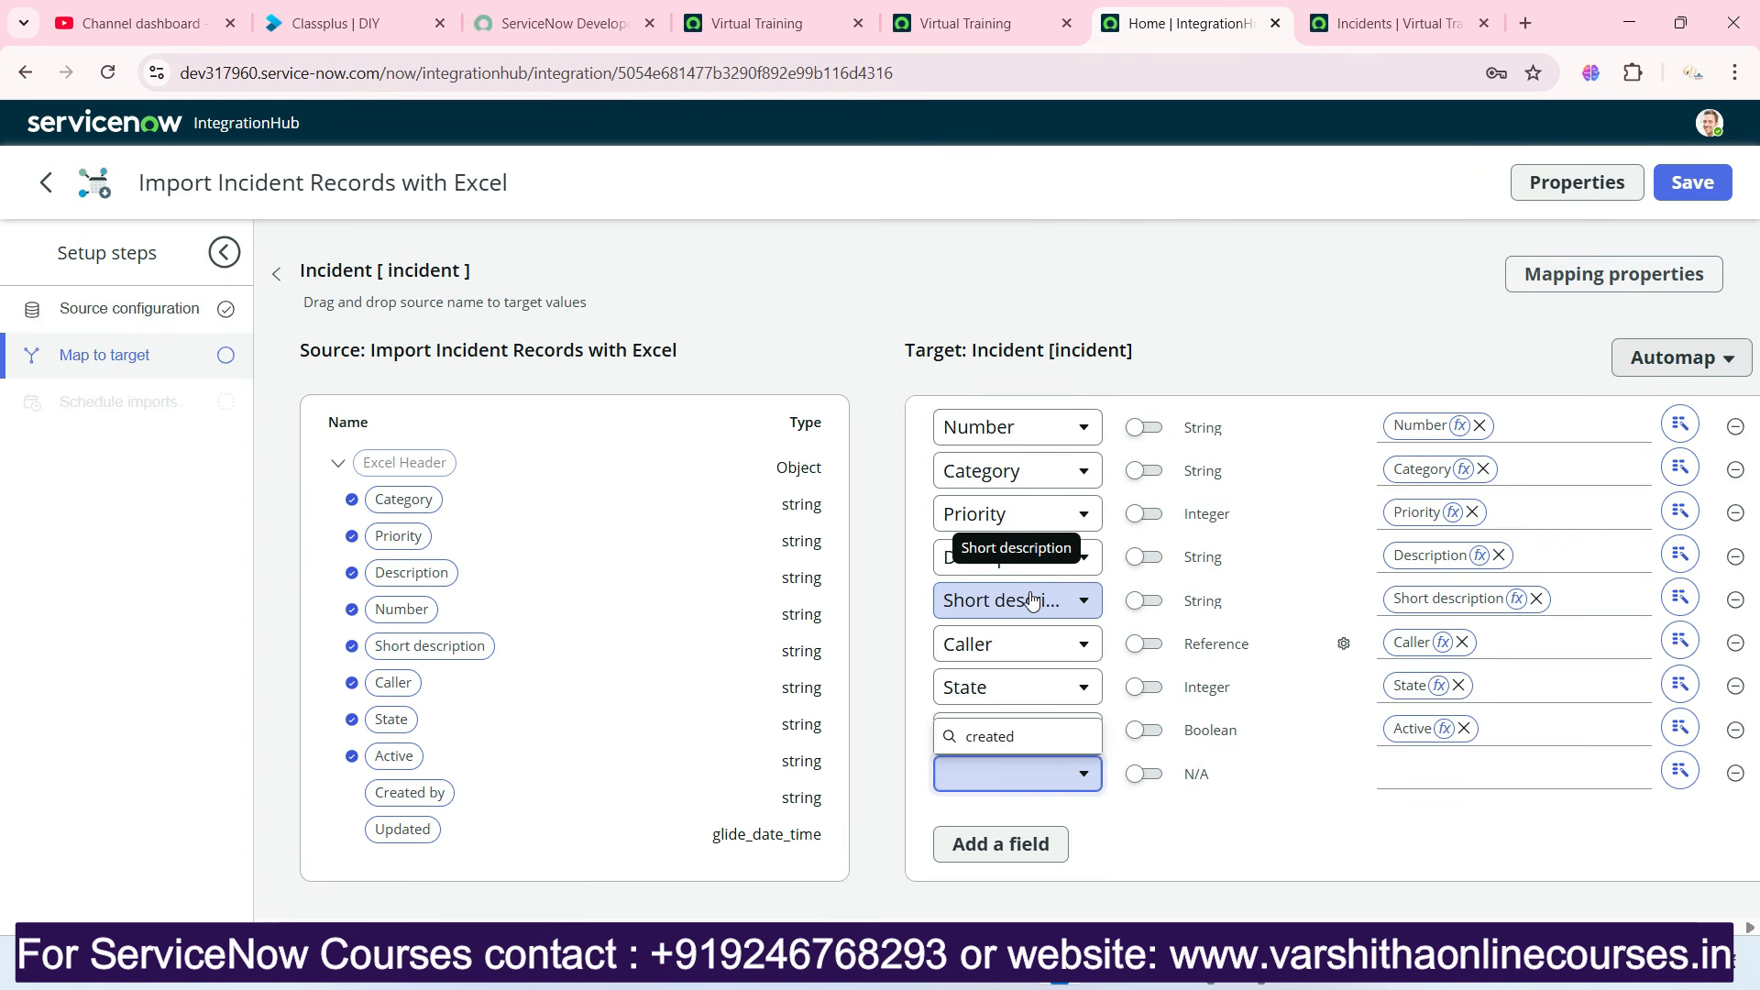
key(BackSpace)
key(BackSpace)
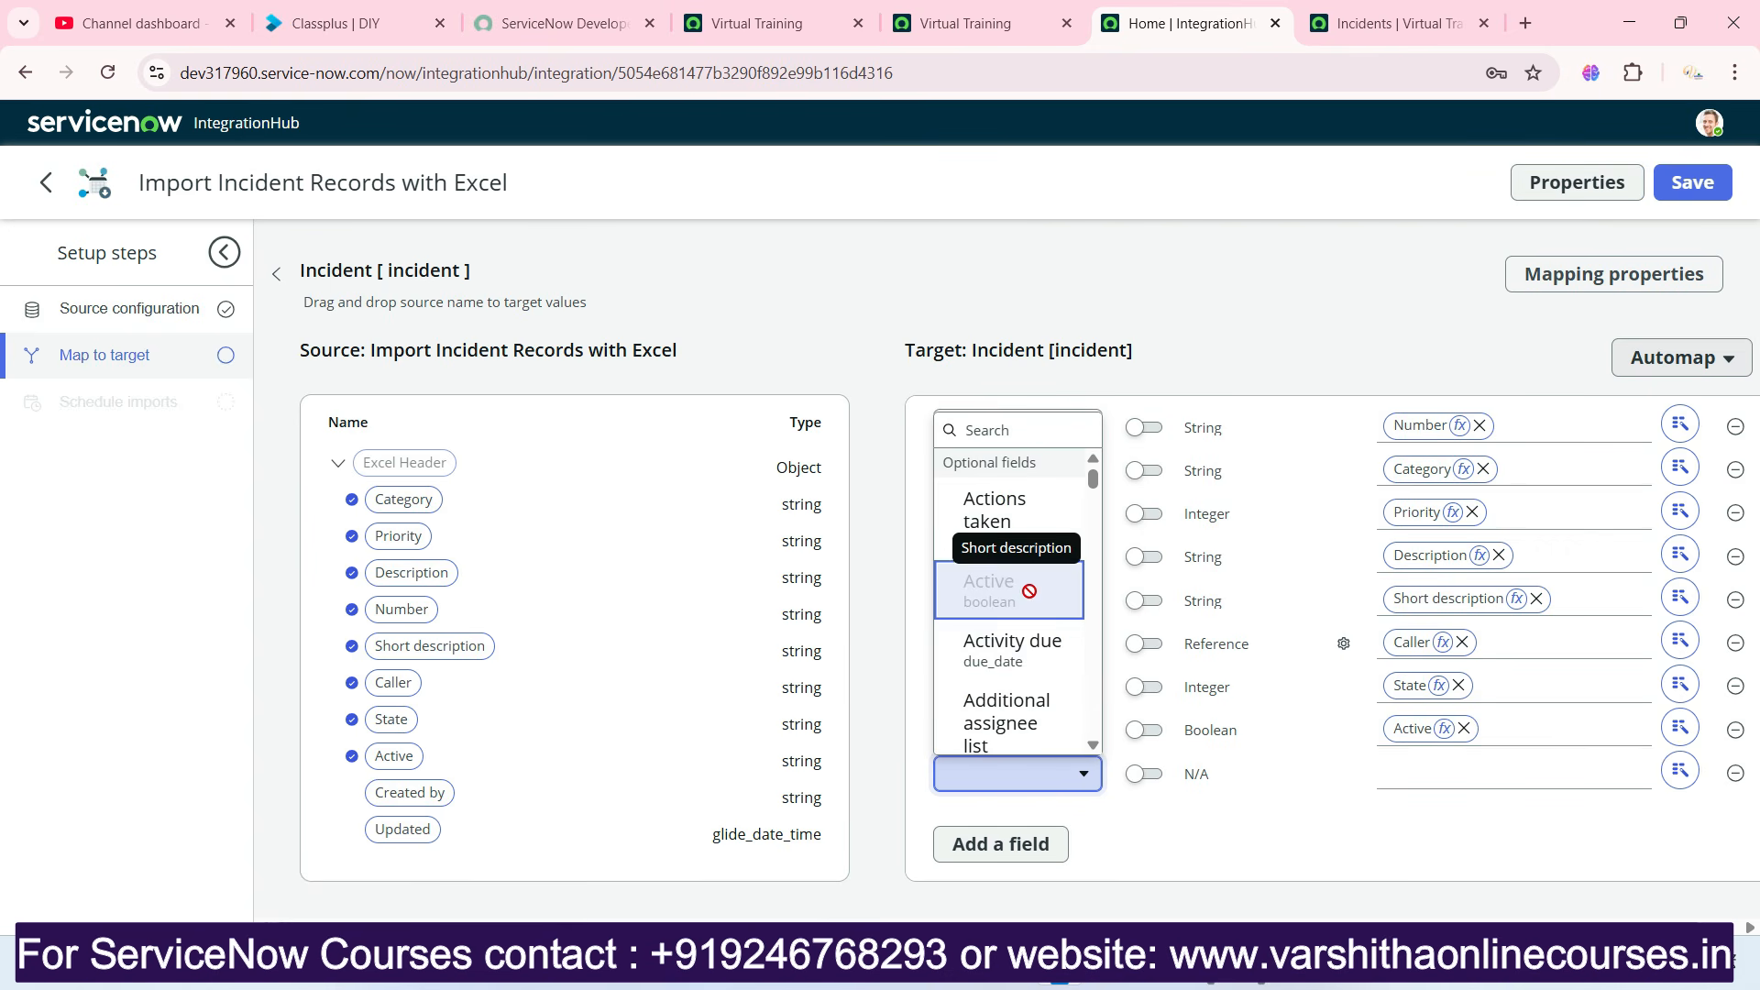
click(1154, 857)
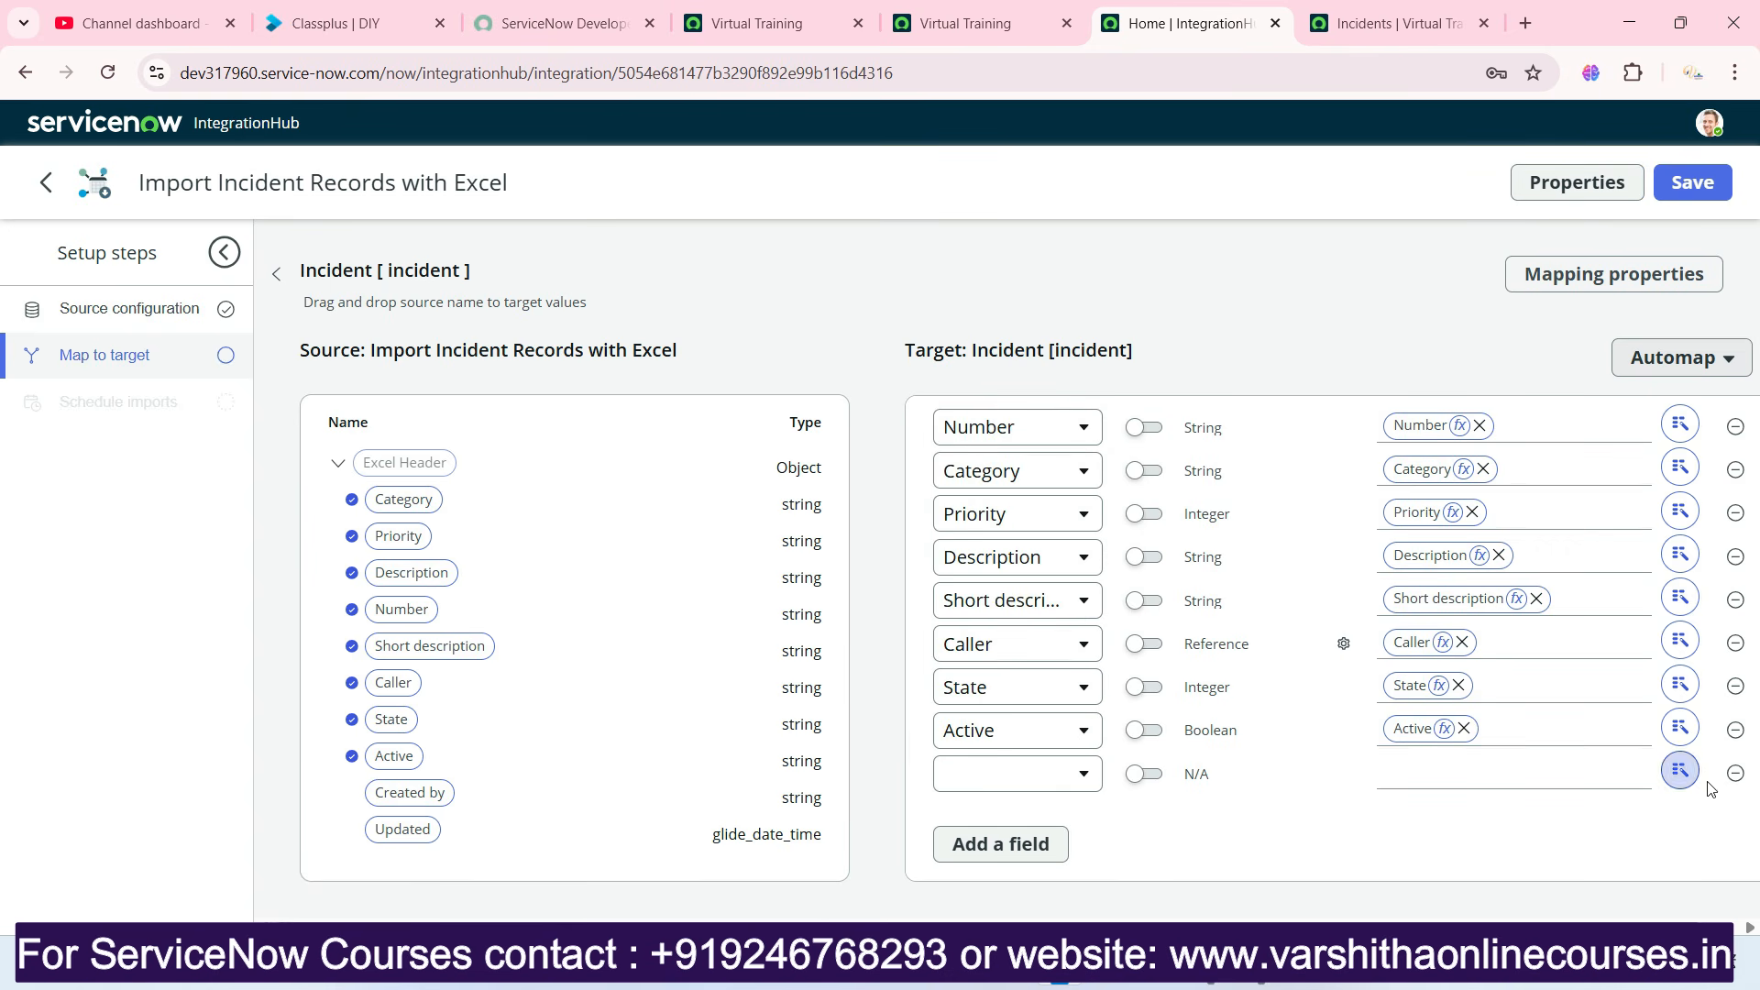
click(1735, 774)
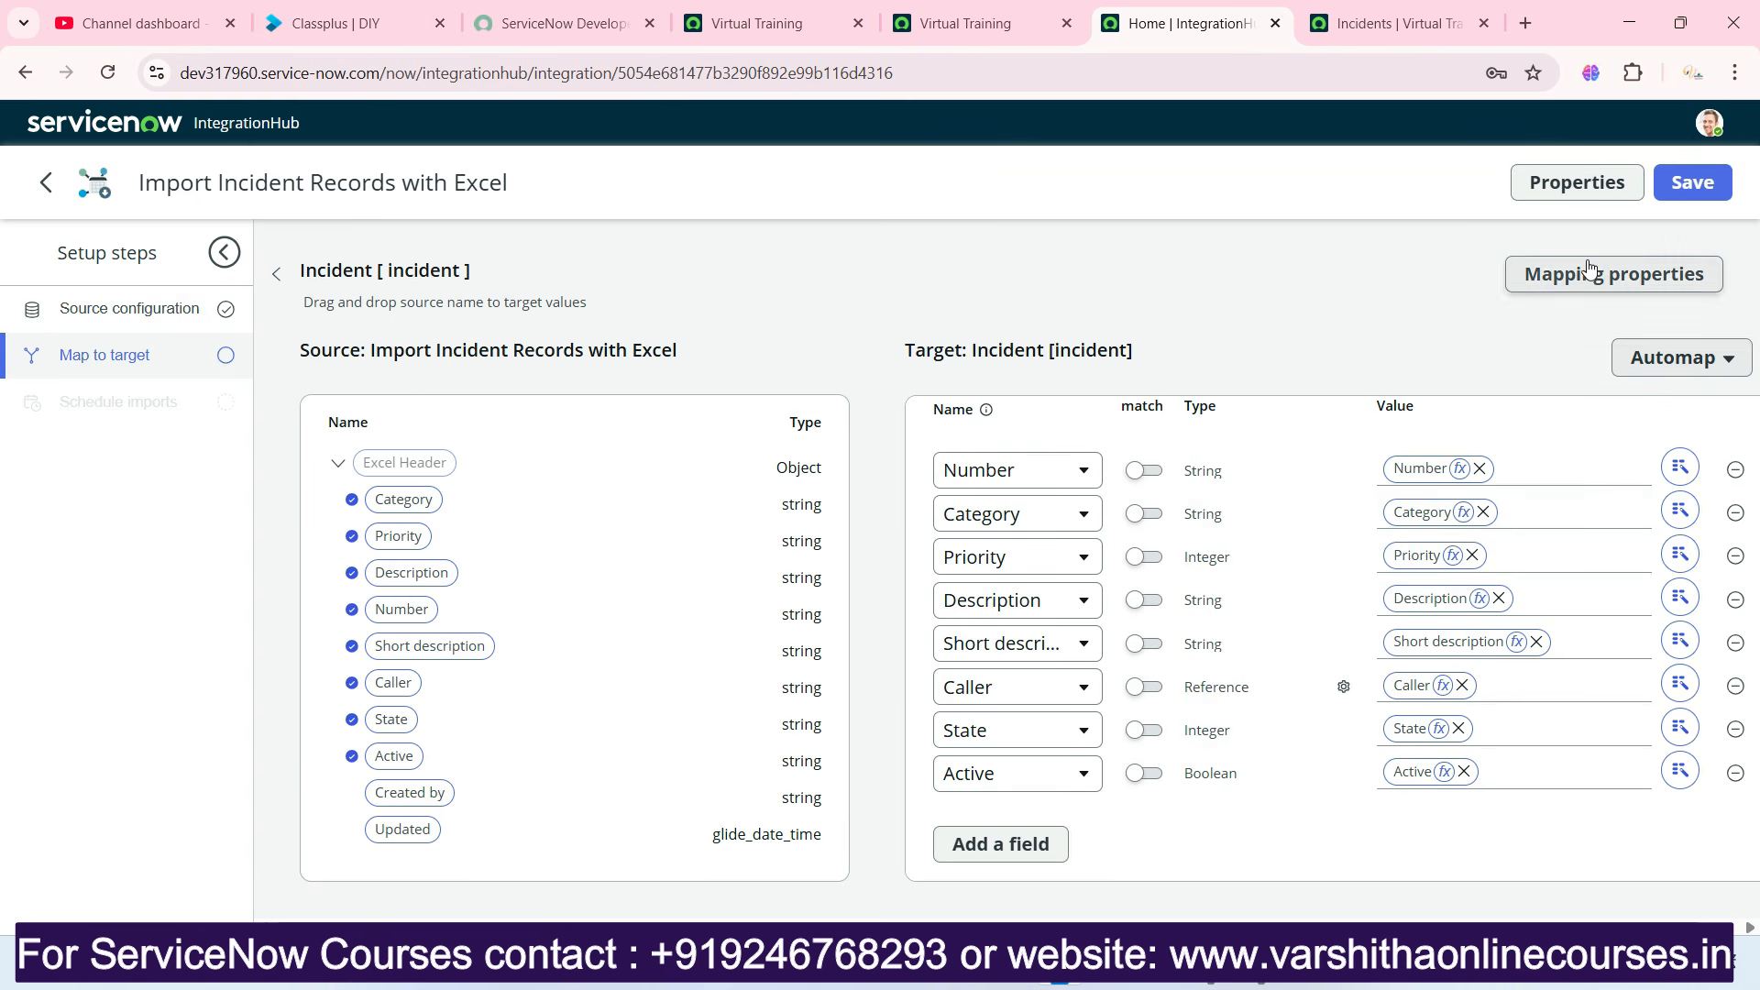
Save the Incident field mapping and go to the setup step for scheduling imports.
click(1690, 196)
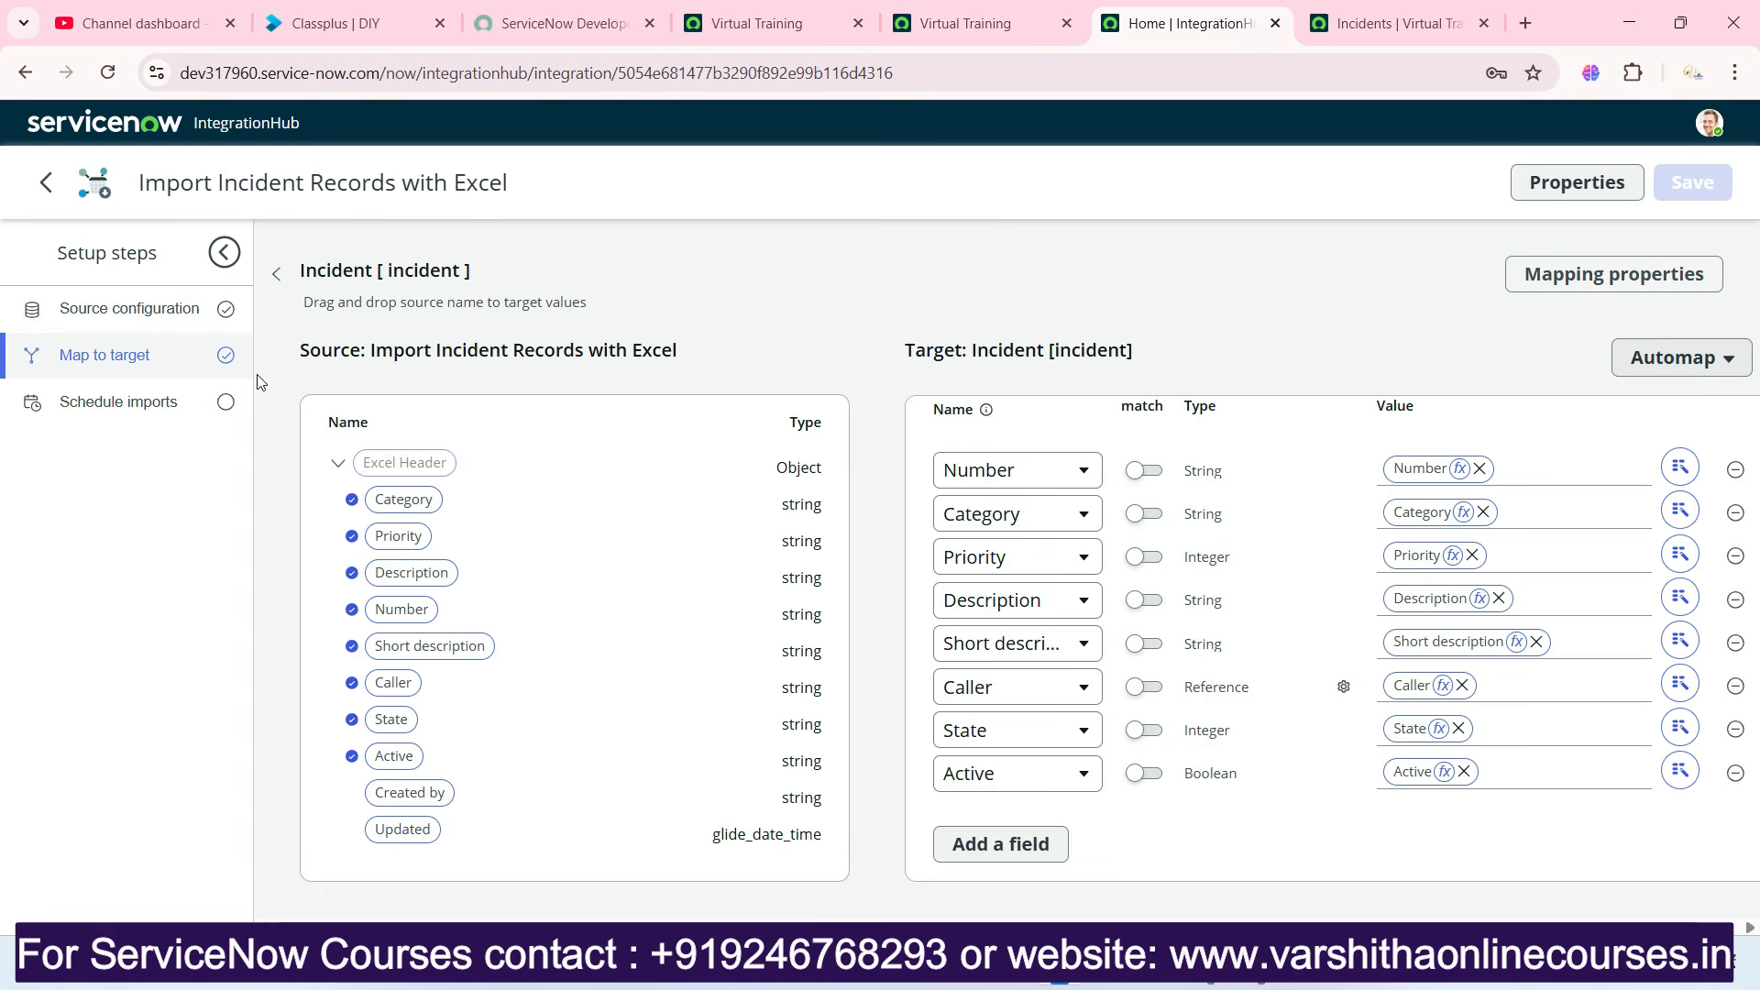
click(129, 403)
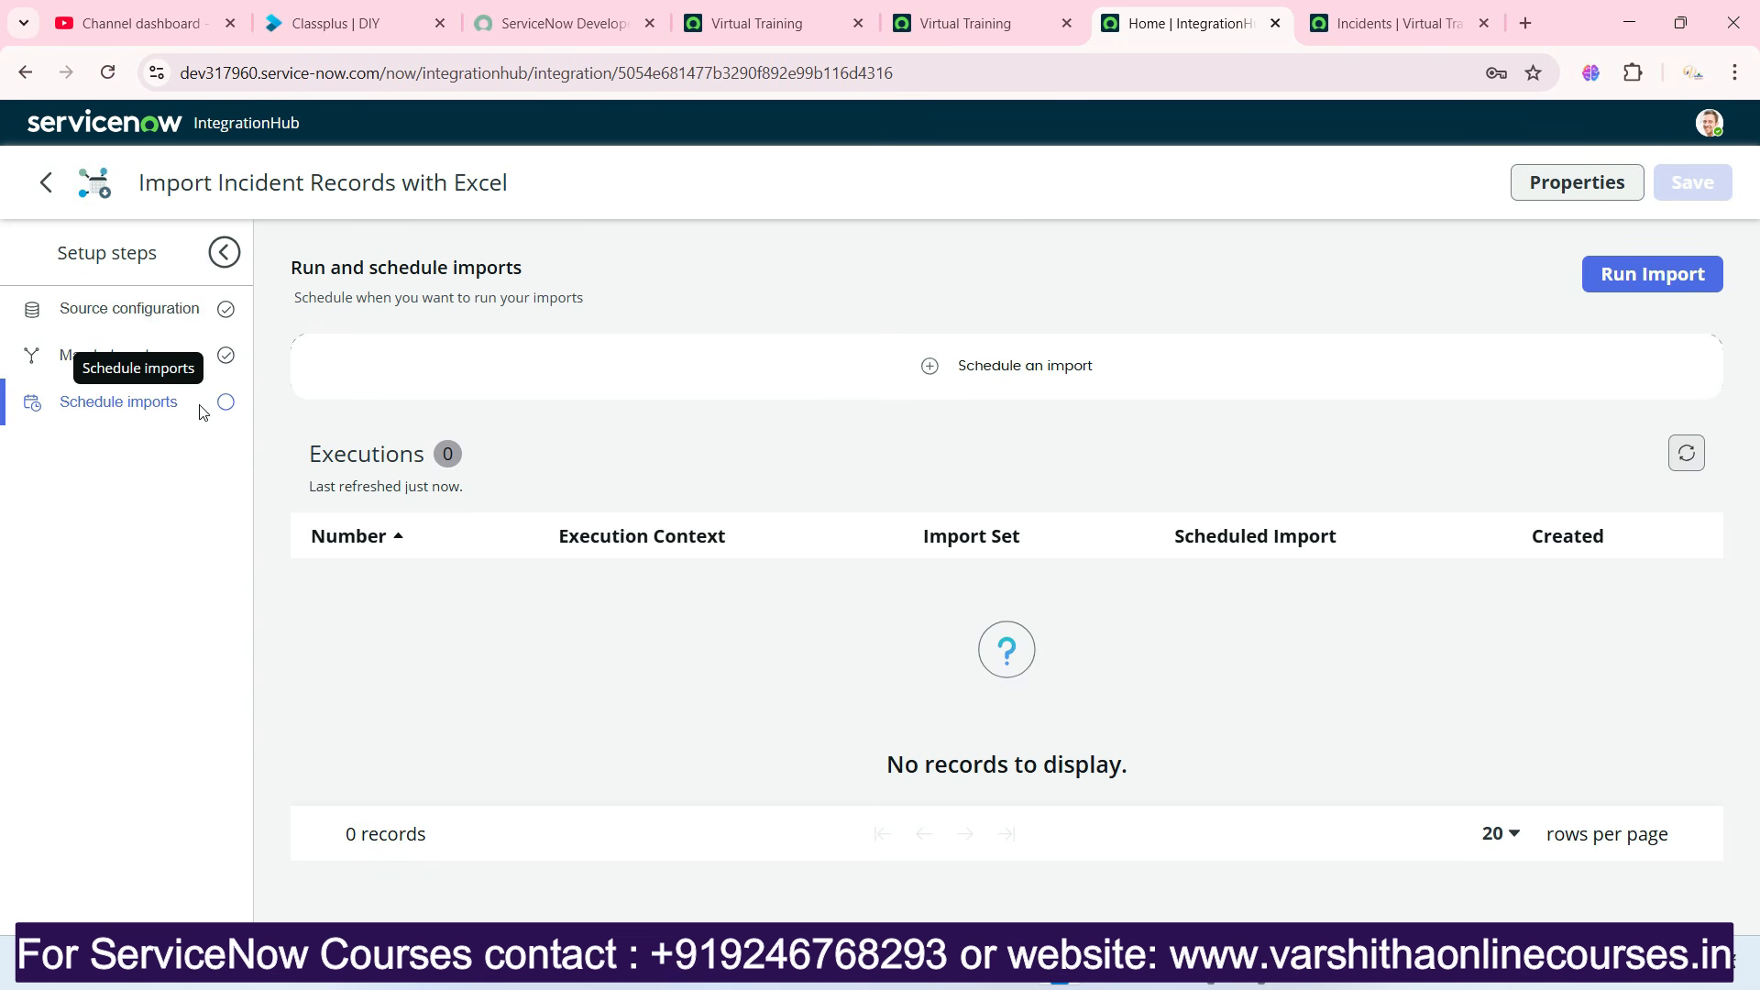
click(1571, 180)
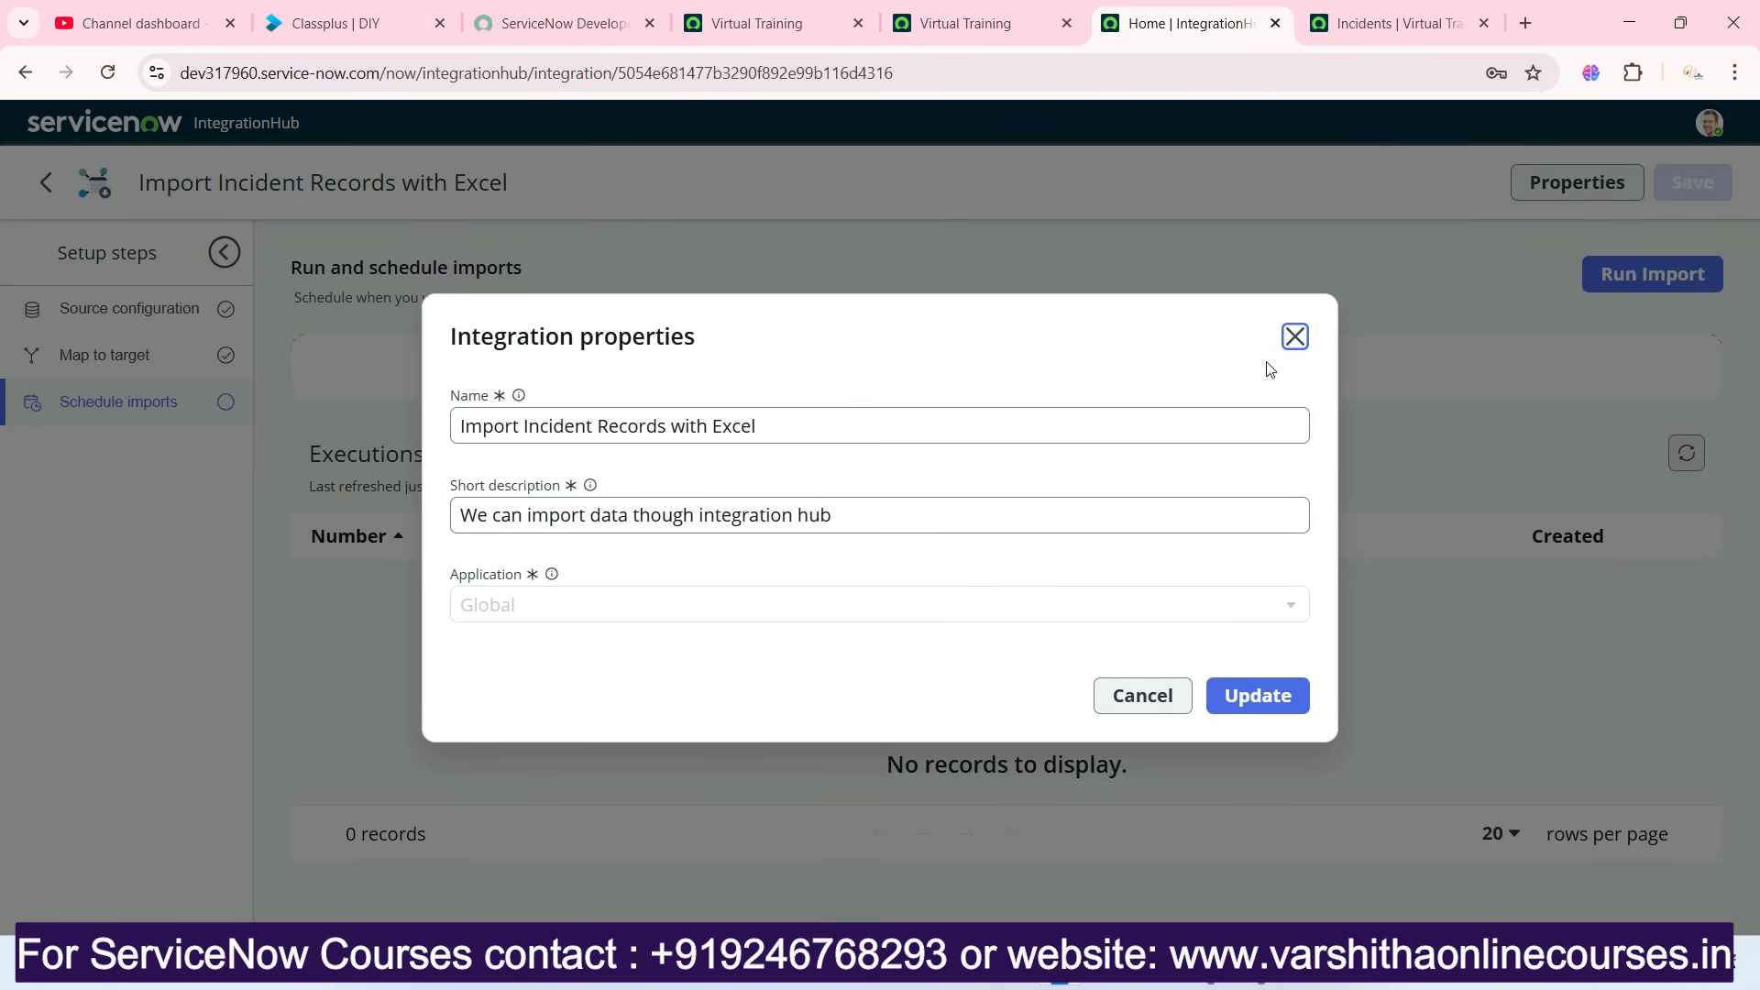
click(1294, 336)
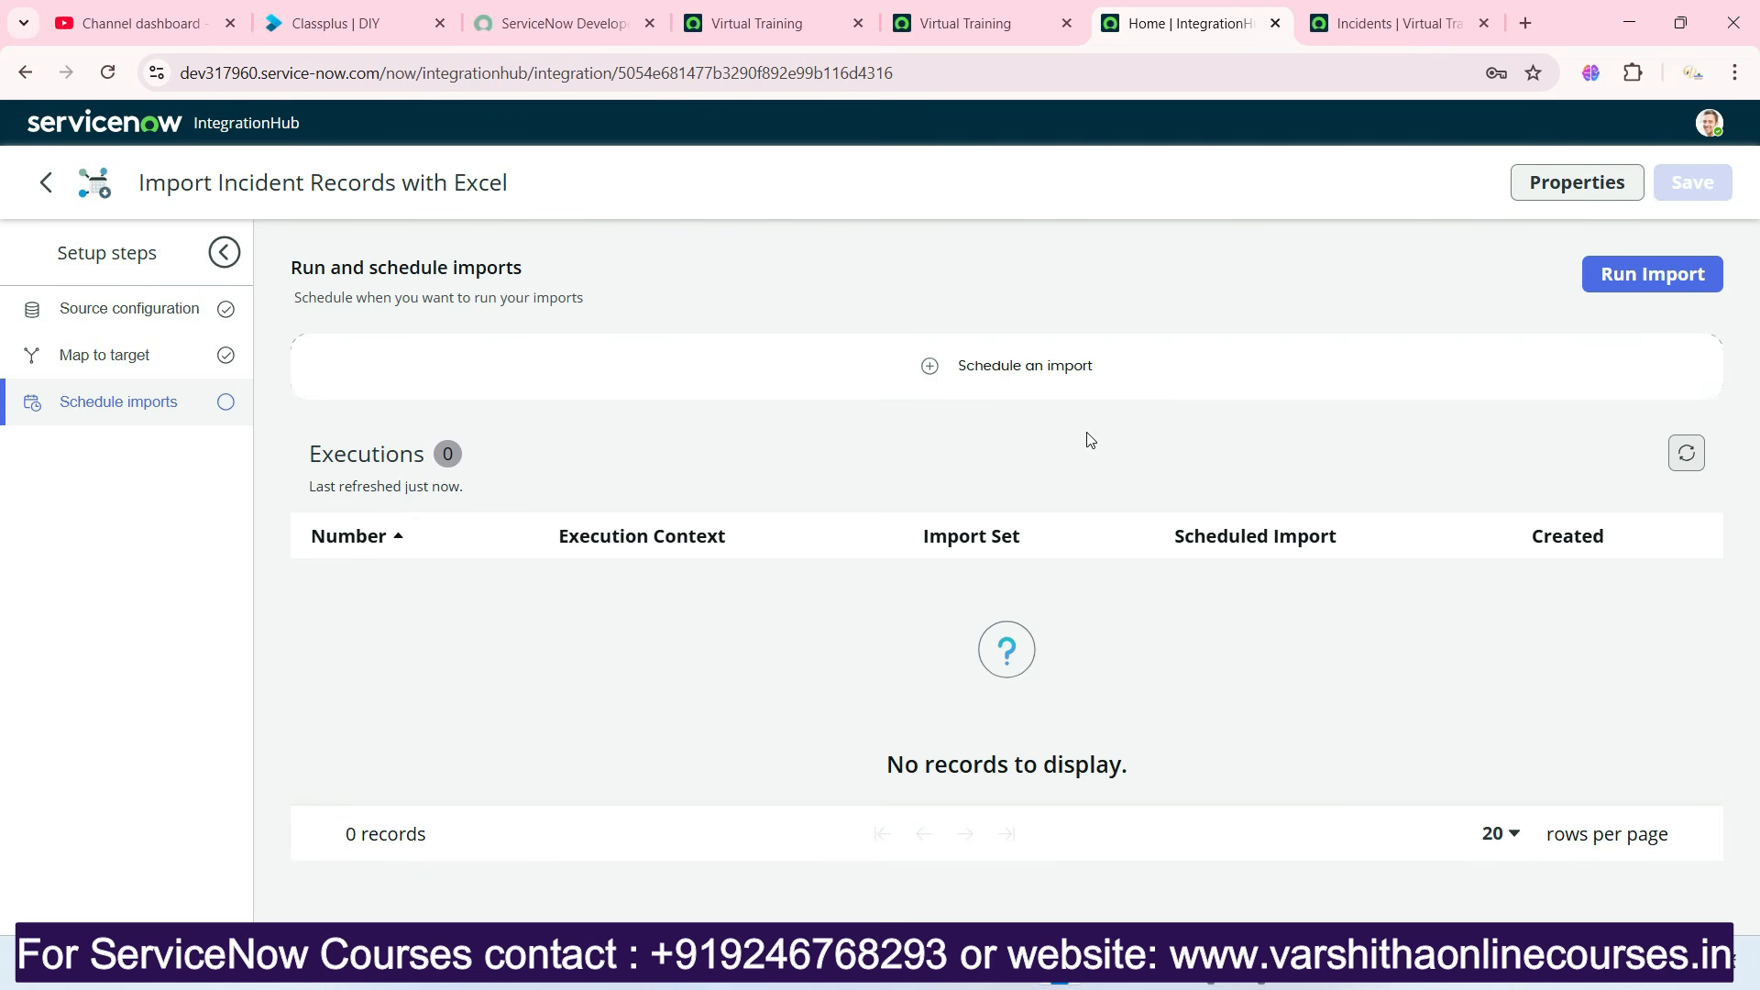
click(1048, 377)
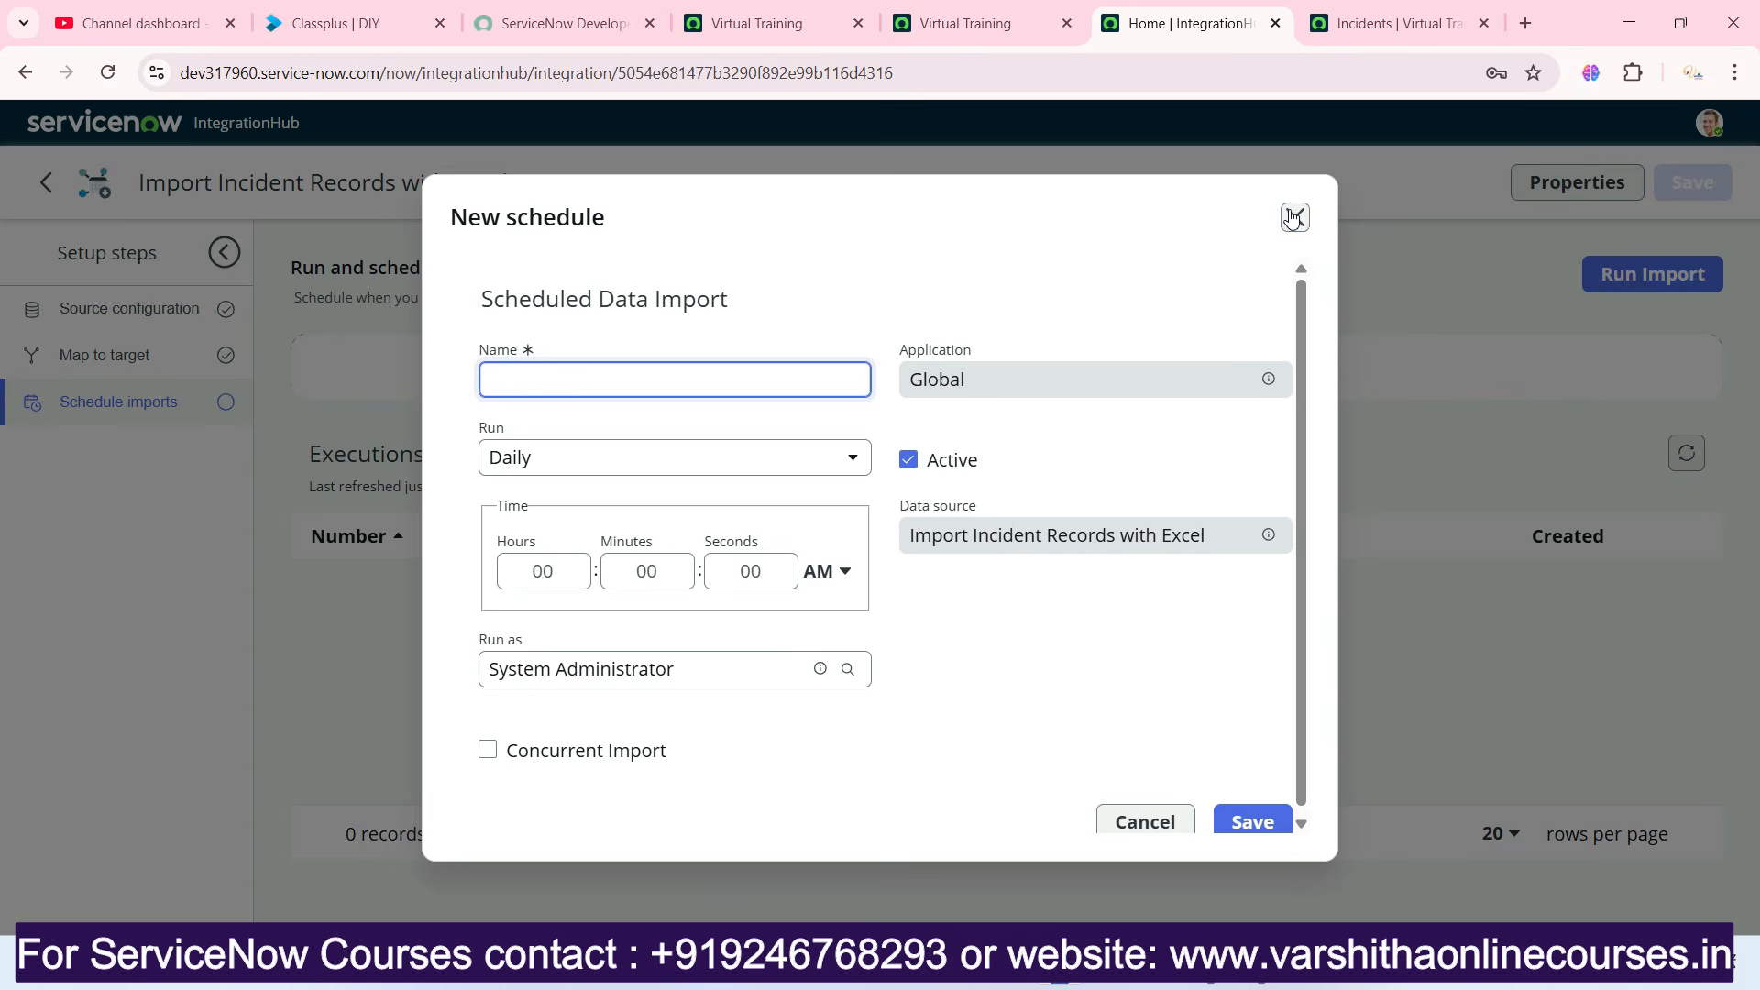
click(1295, 218)
Start a new import schedule named "Daily Import schedule" and set the hours of its daily run time to 12.
click(1034, 364)
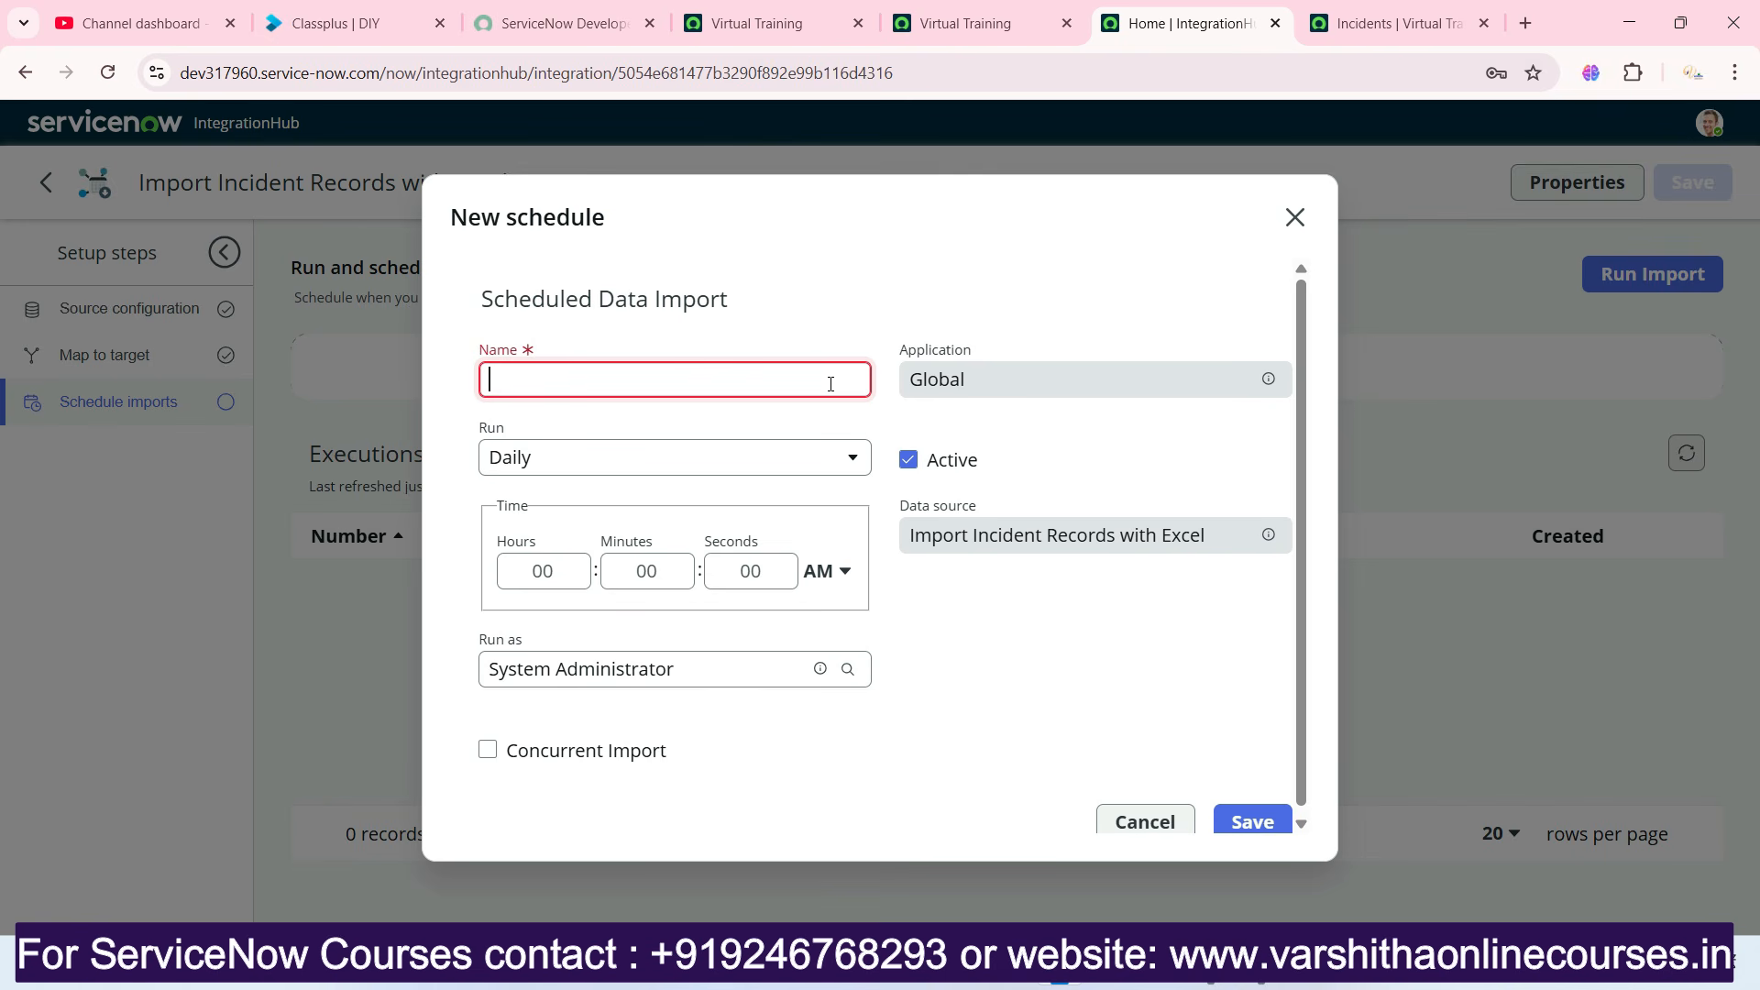
text(Daily Import schedul)
text(e)
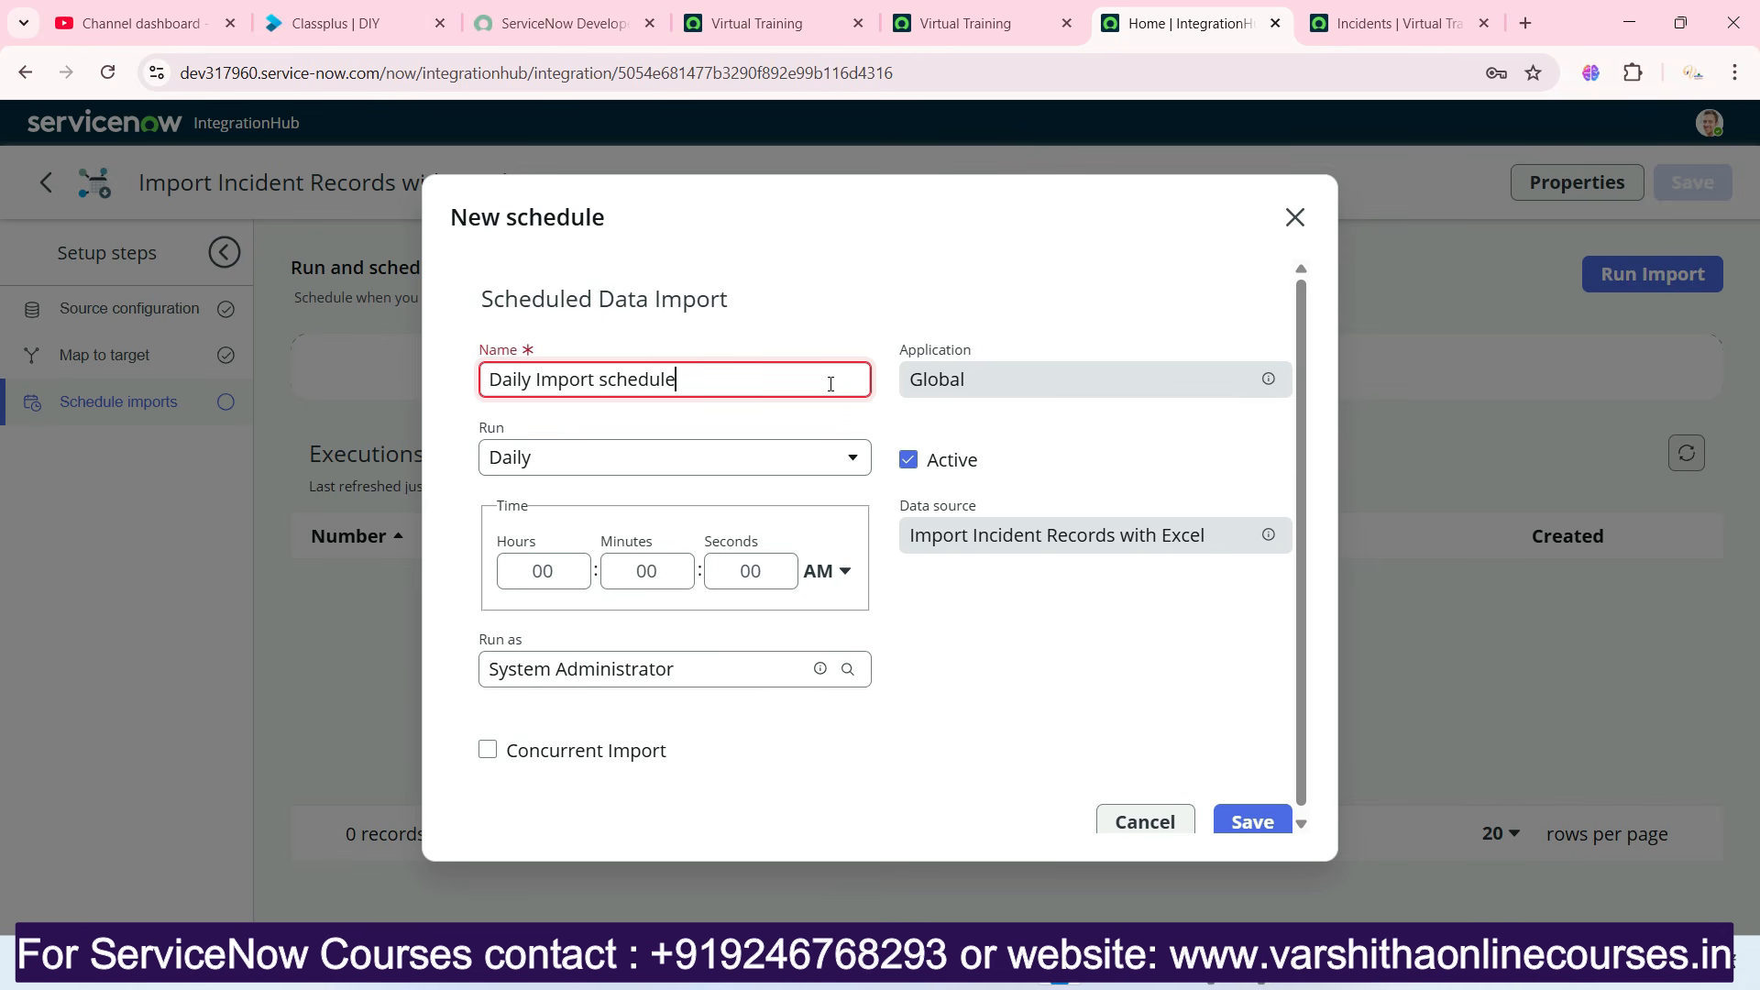
click(568, 565)
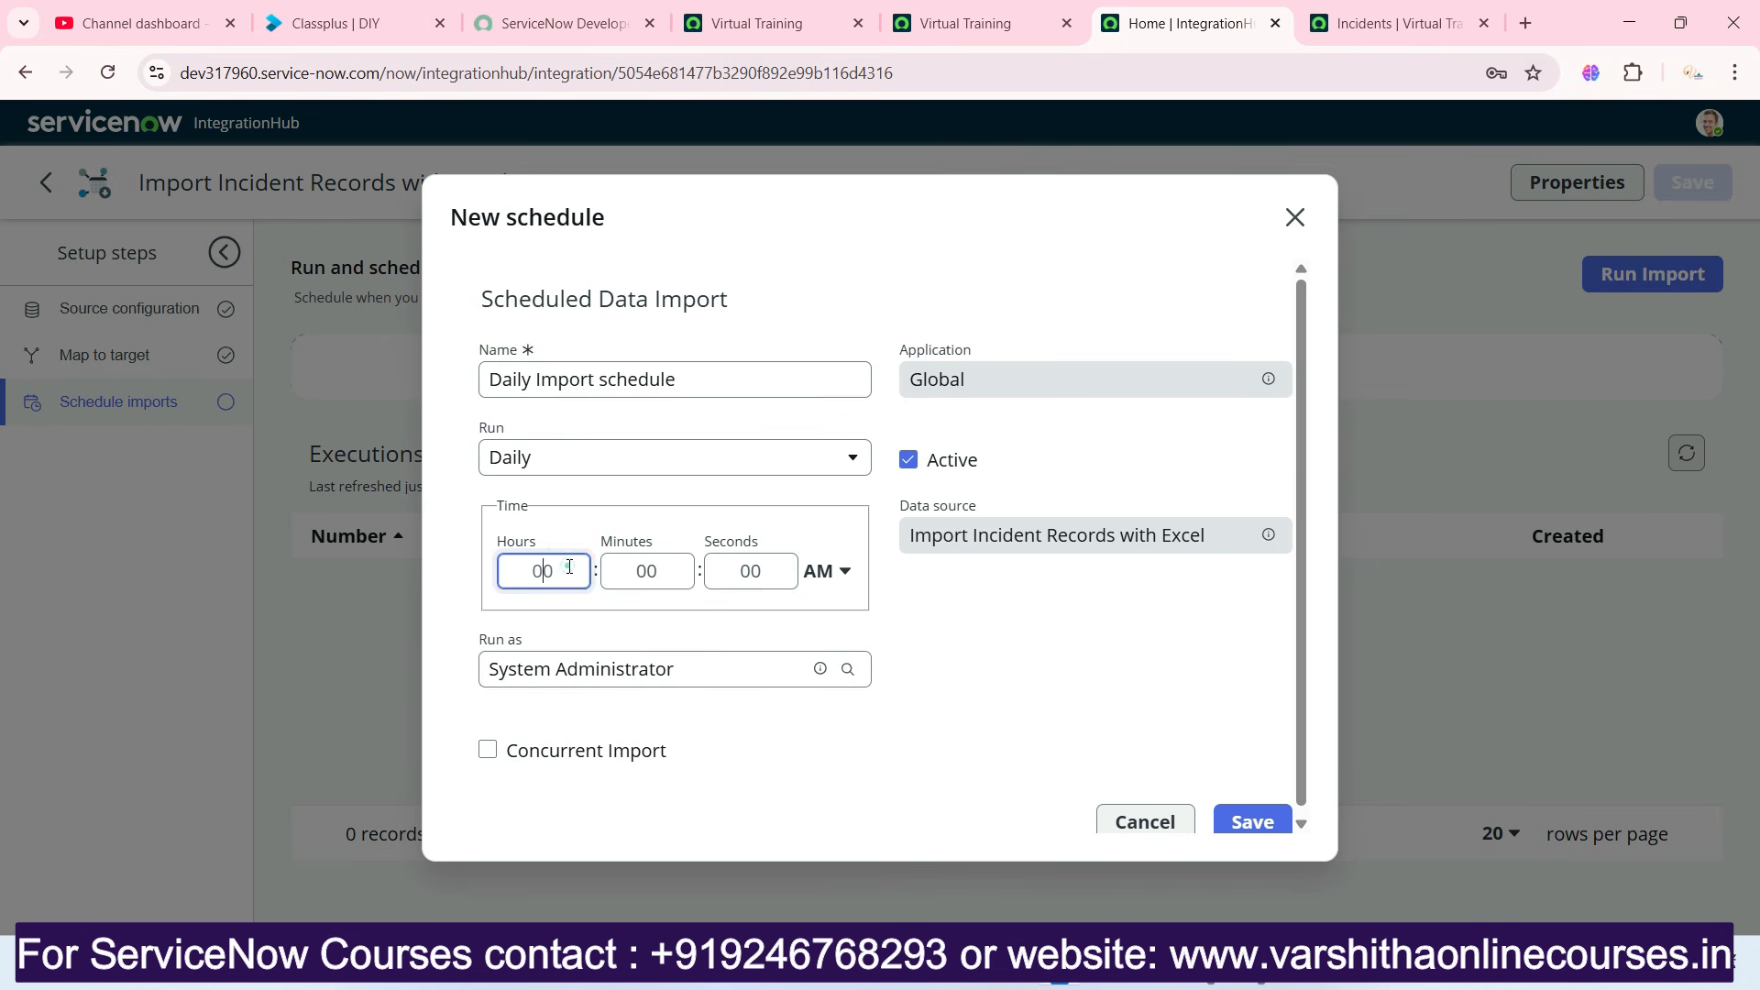
text(12)
click(811, 600)
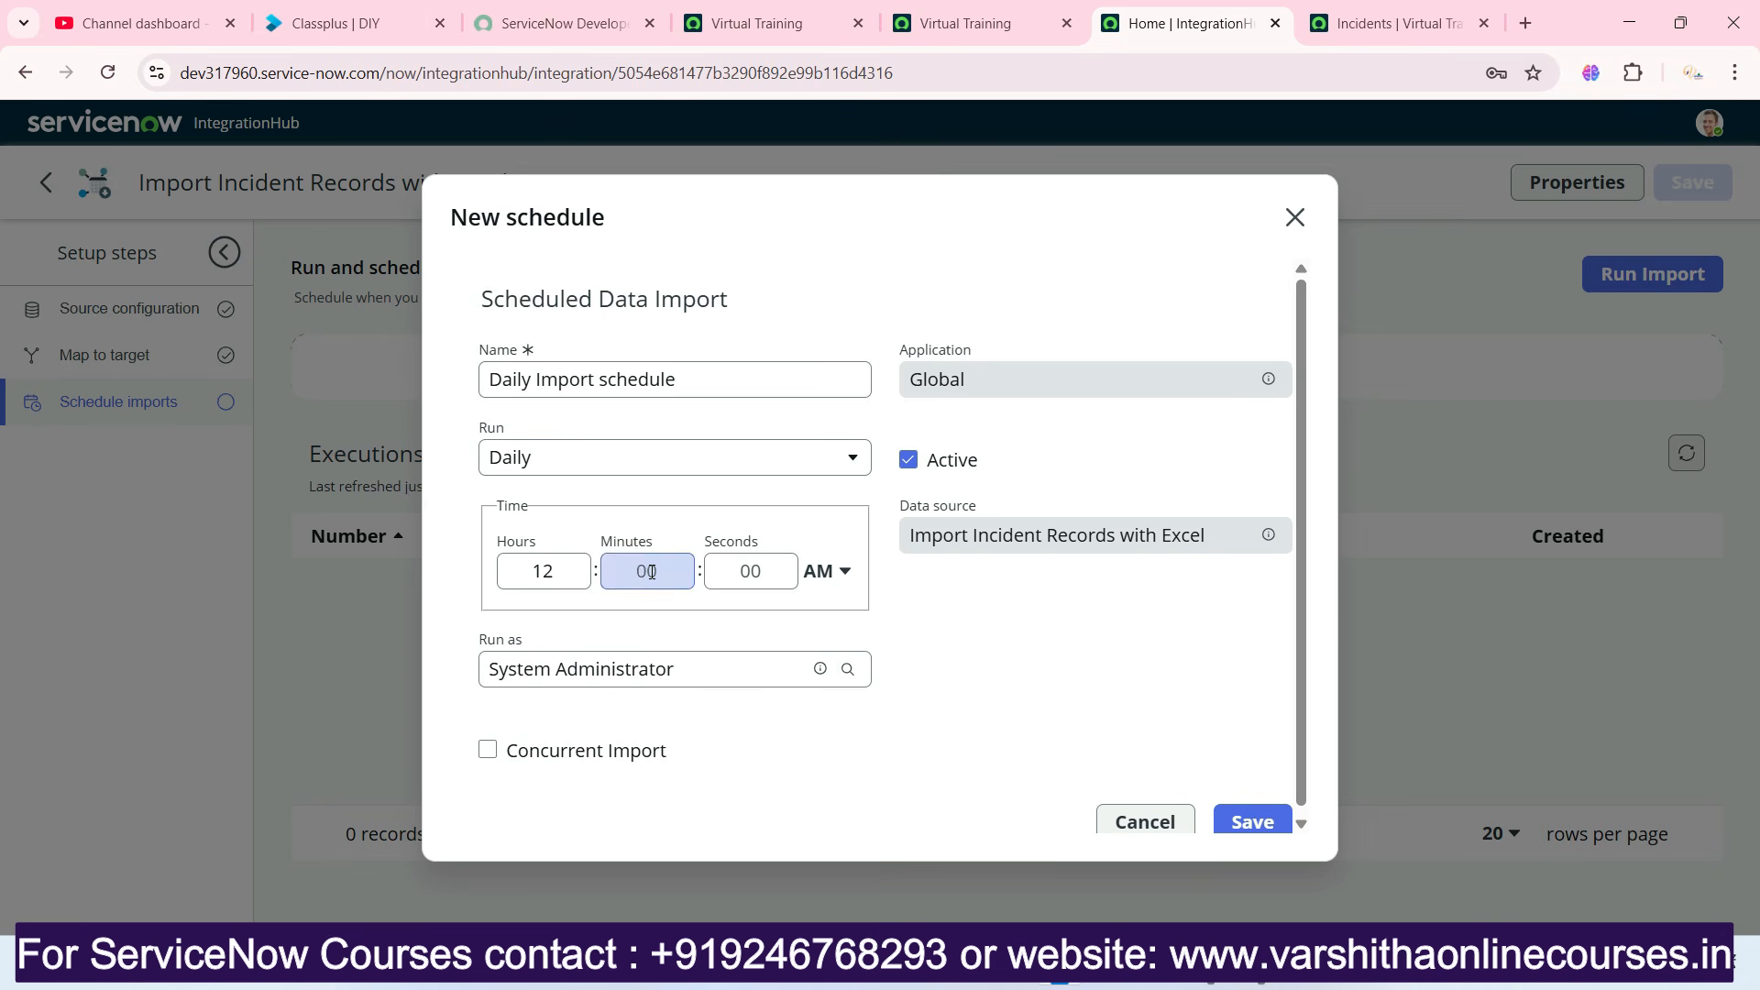
scroll(632, 595, down, 1)
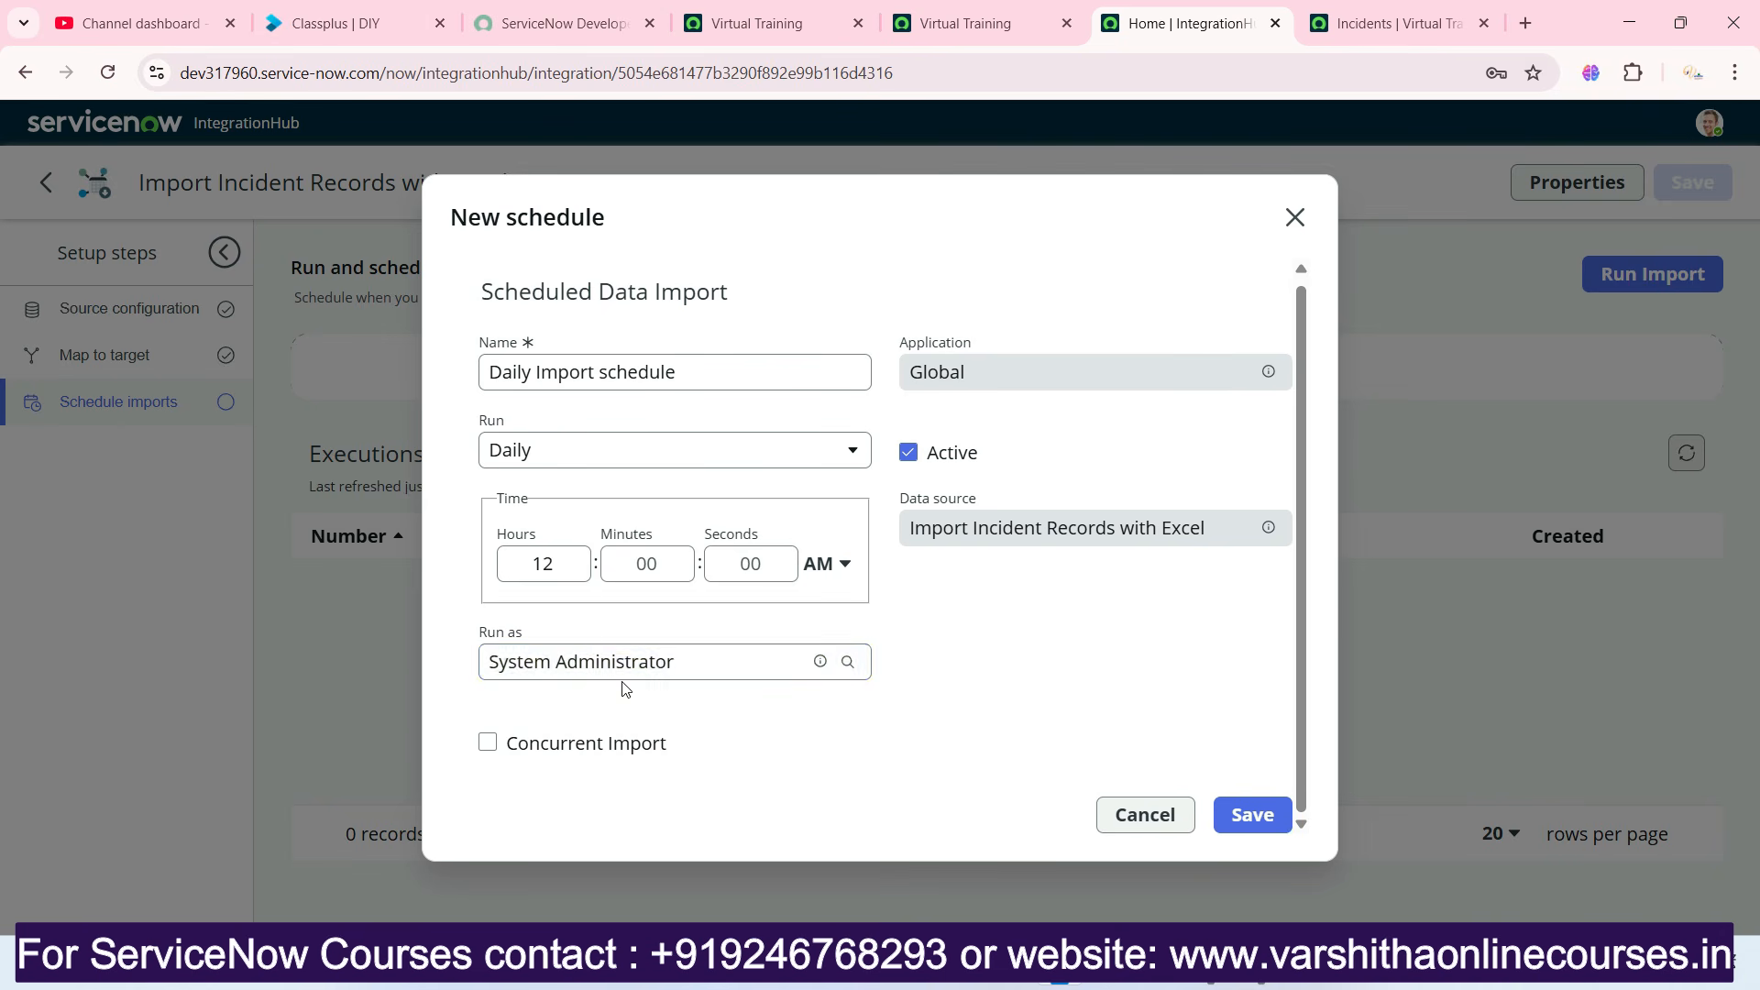
Try ITIL User as the schedule's Run as user, and set it back to System Administrator.
click(733, 661)
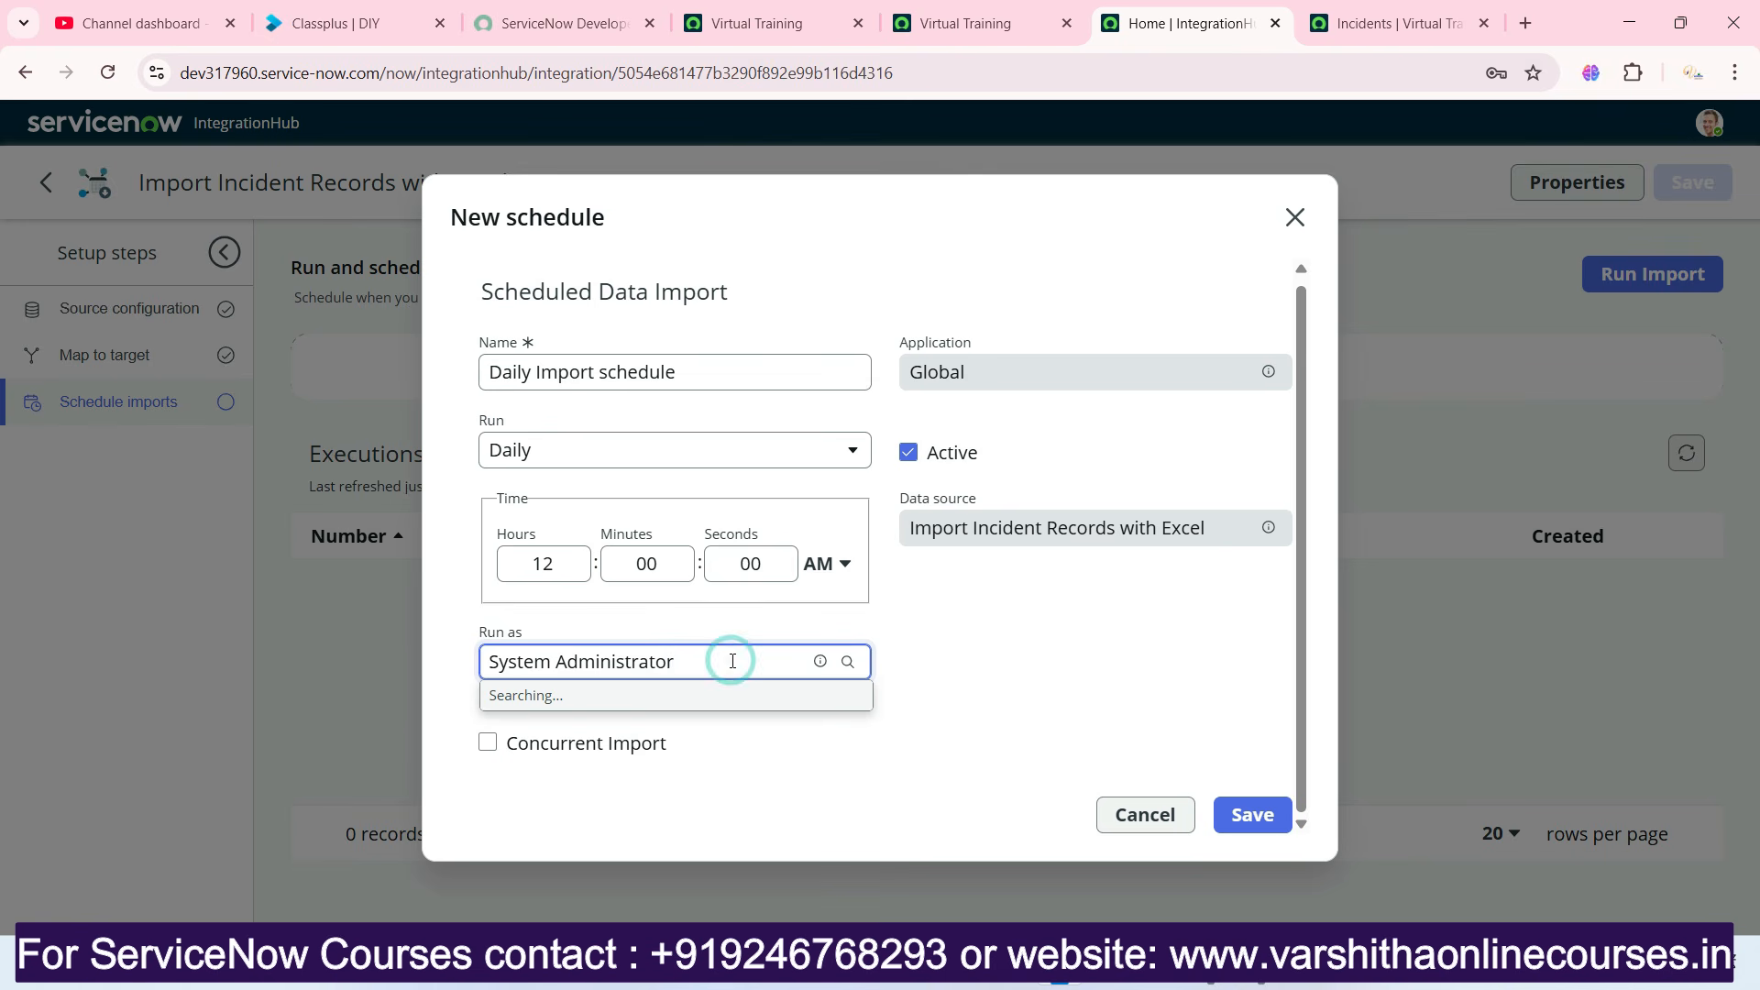
triple_click(733, 661)
text(iti)
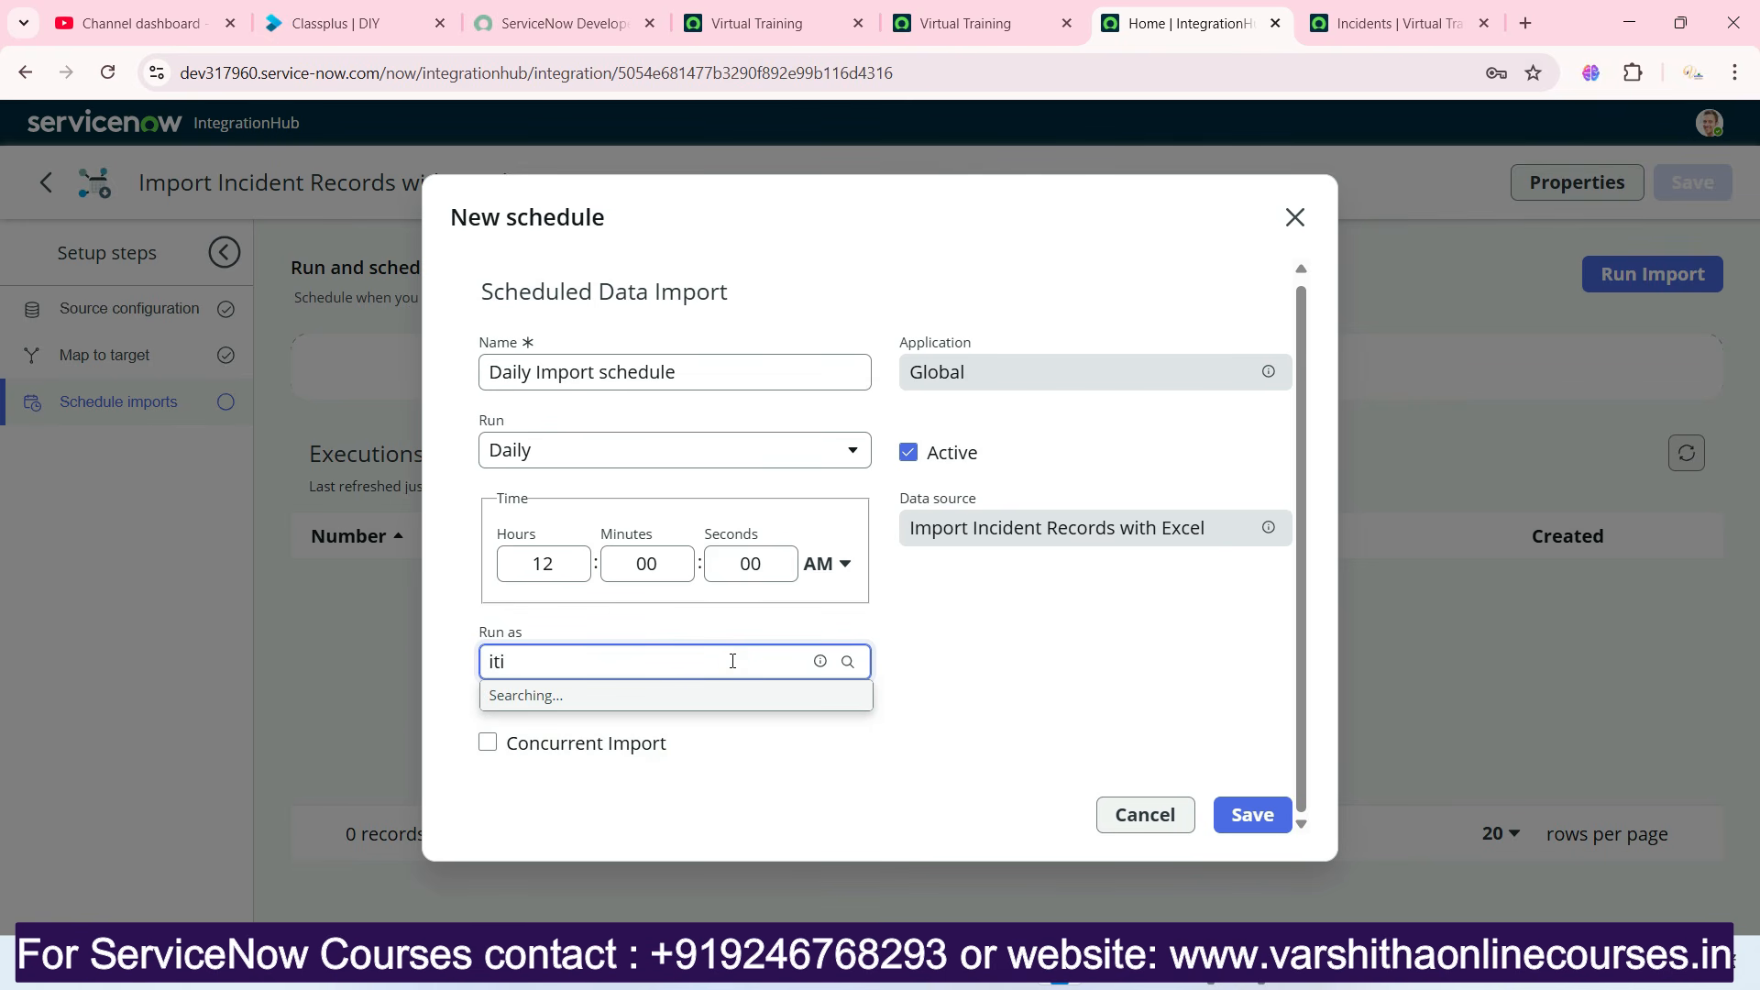
click(573, 731)
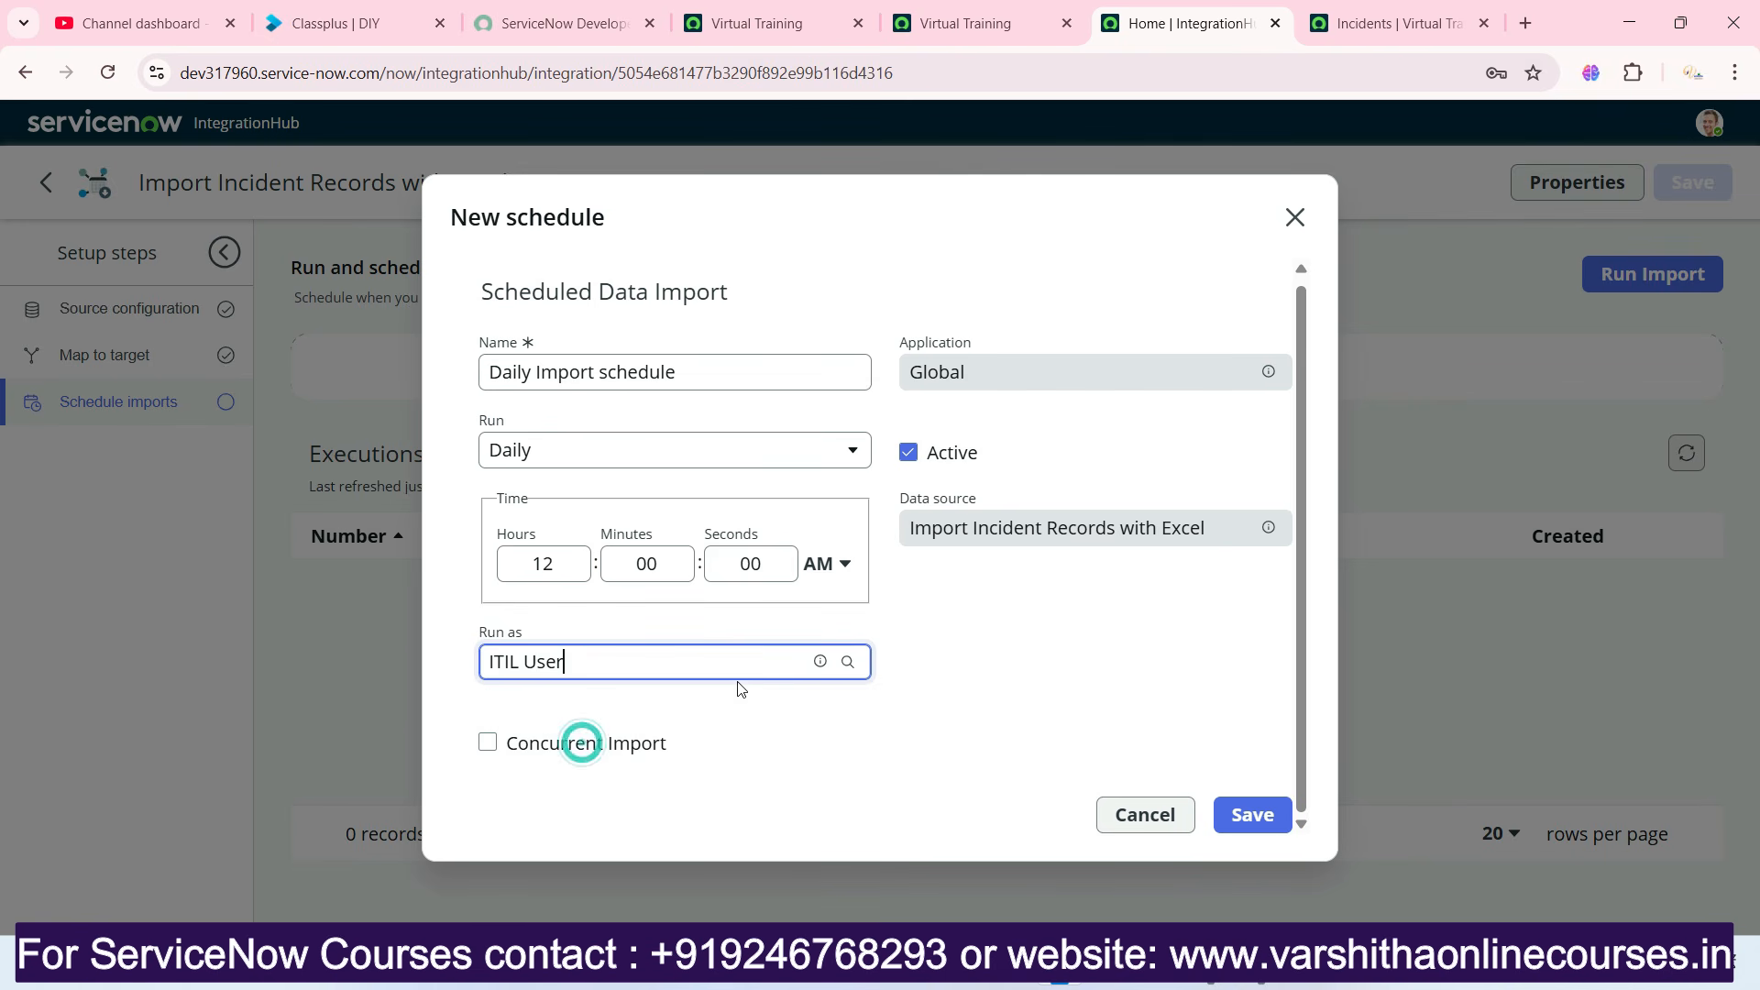
click(779, 670)
triple_click(774, 667)
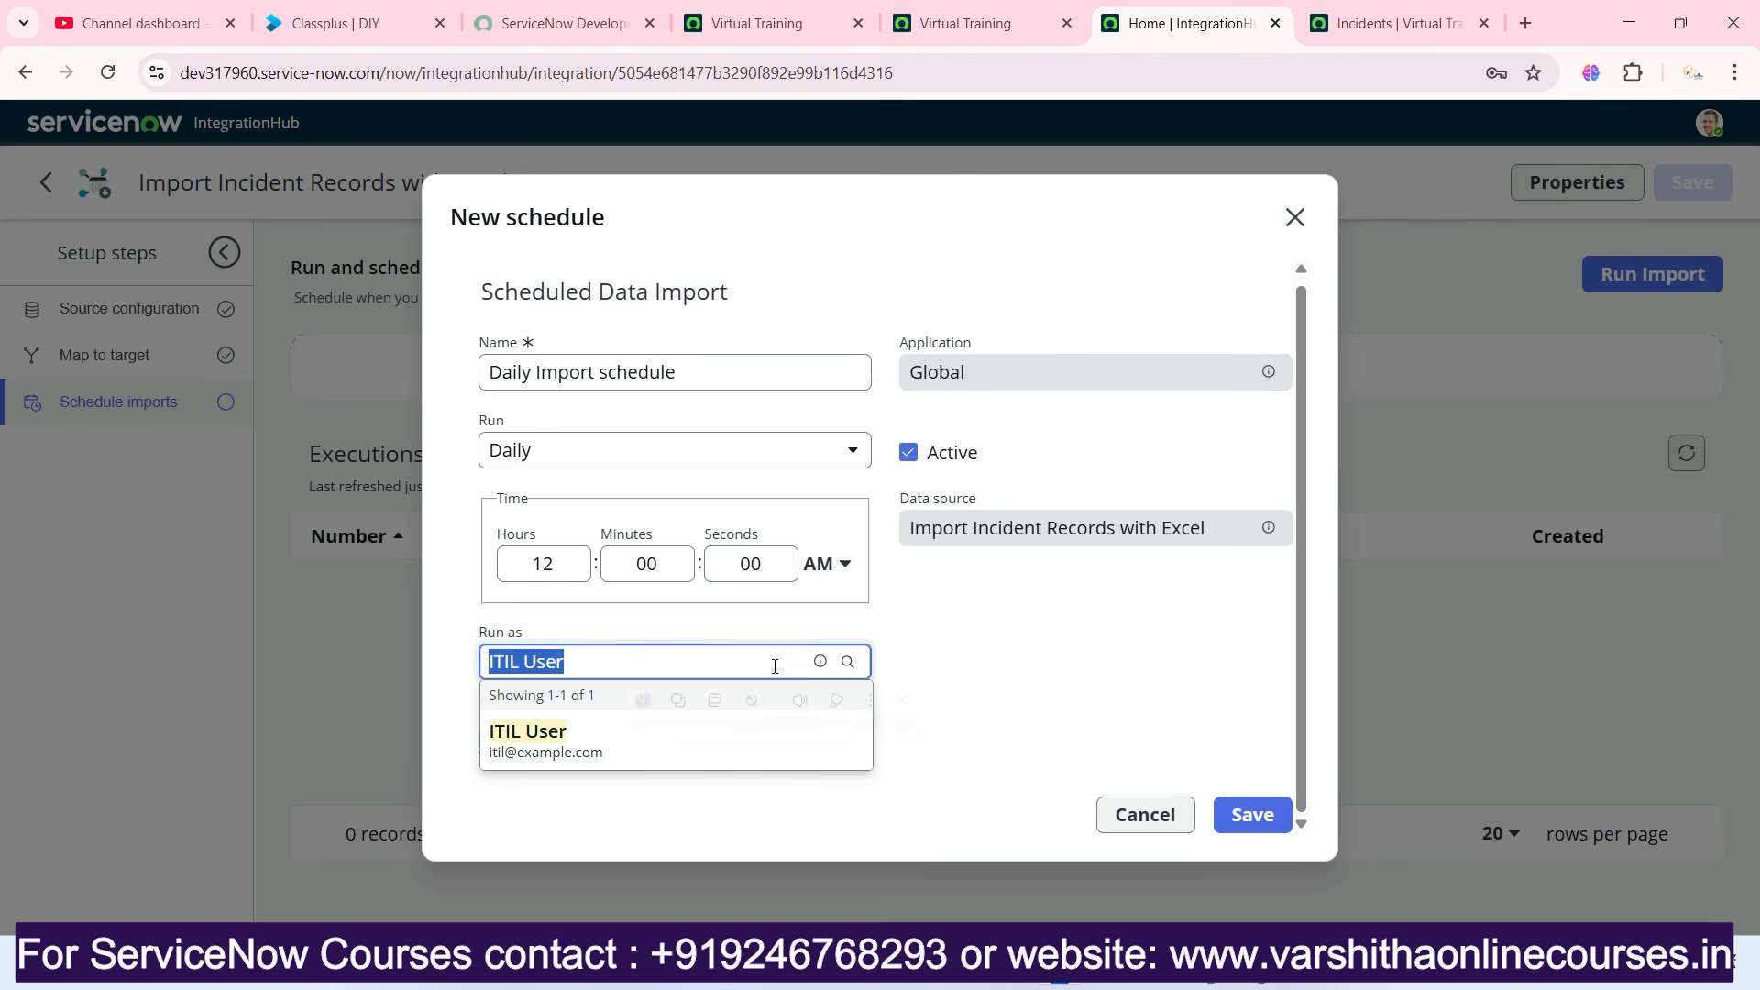
text(sys)
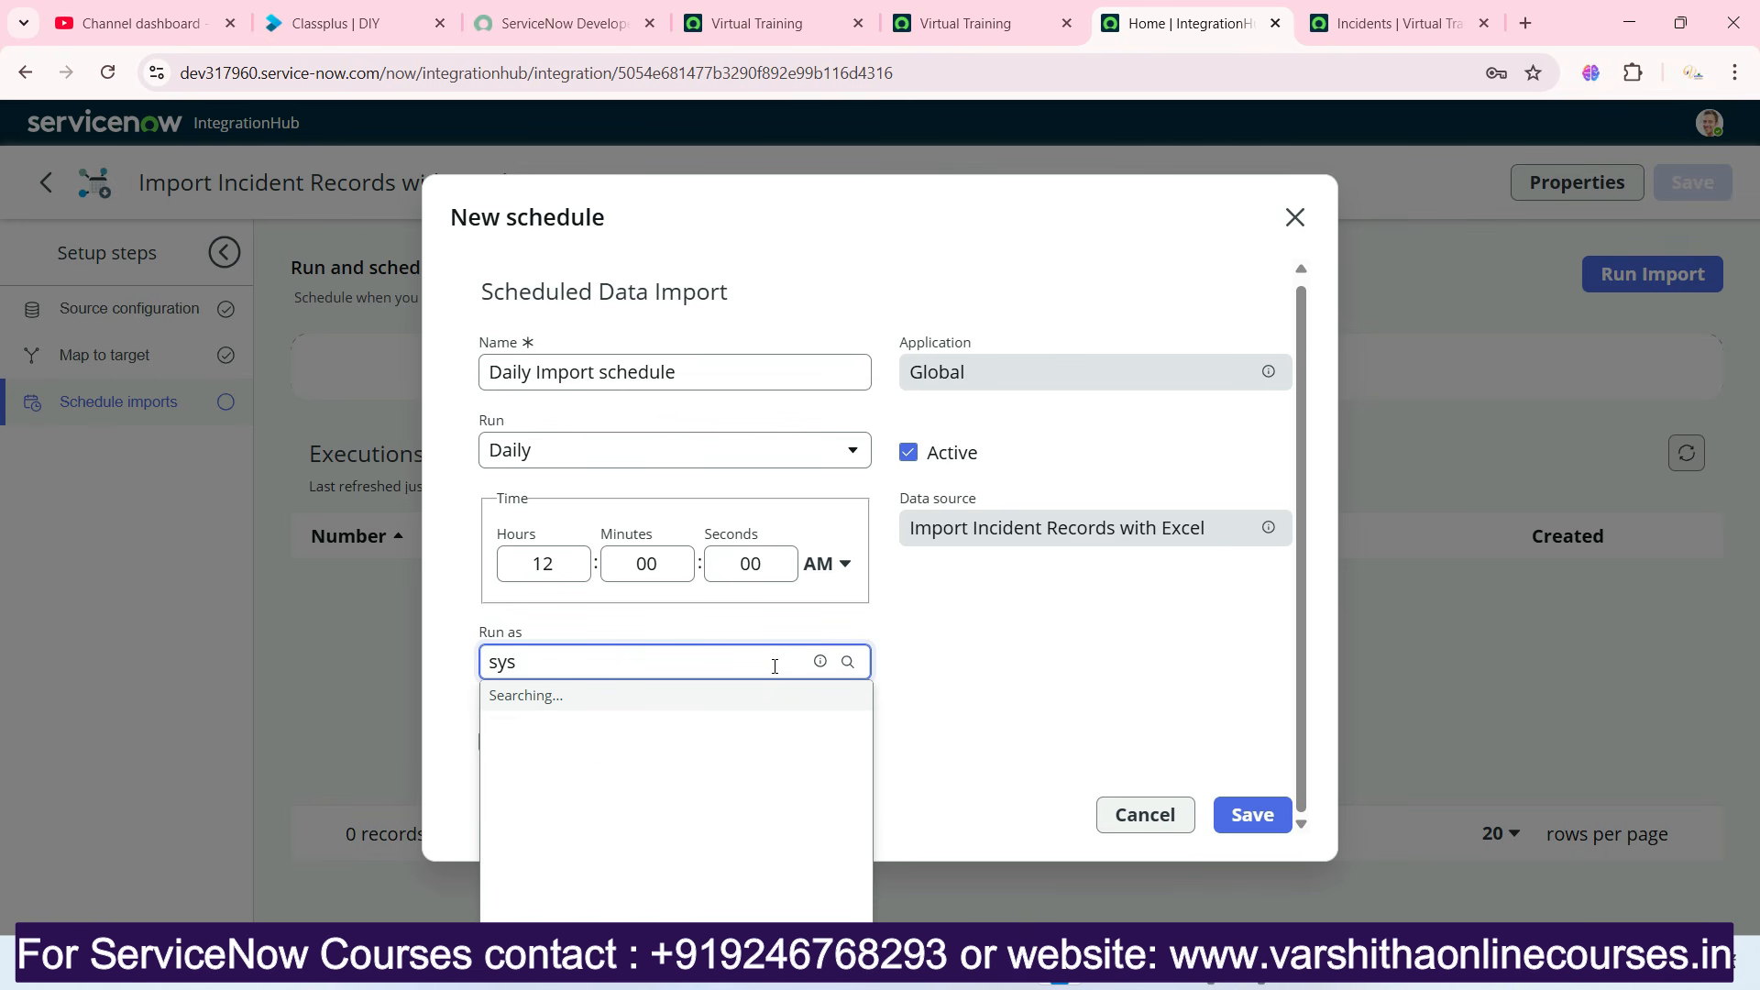
click(687, 745)
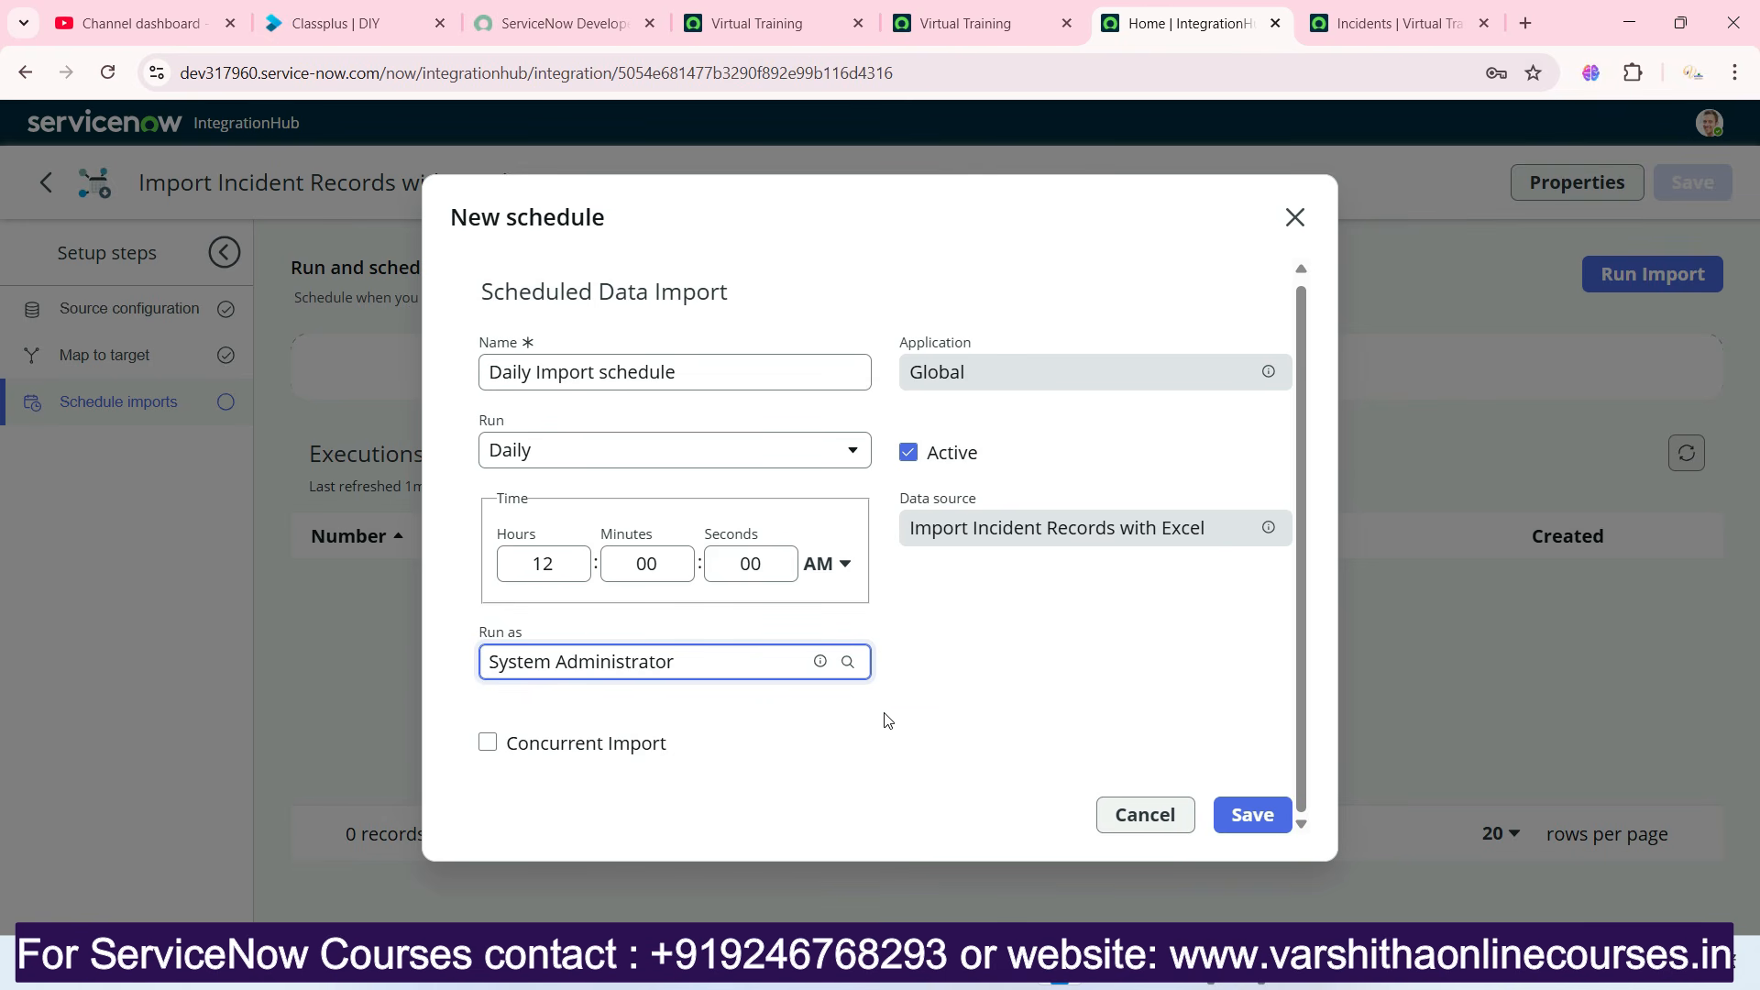
Save the daily import schedule and run the incident import immediately.
click(1249, 812)
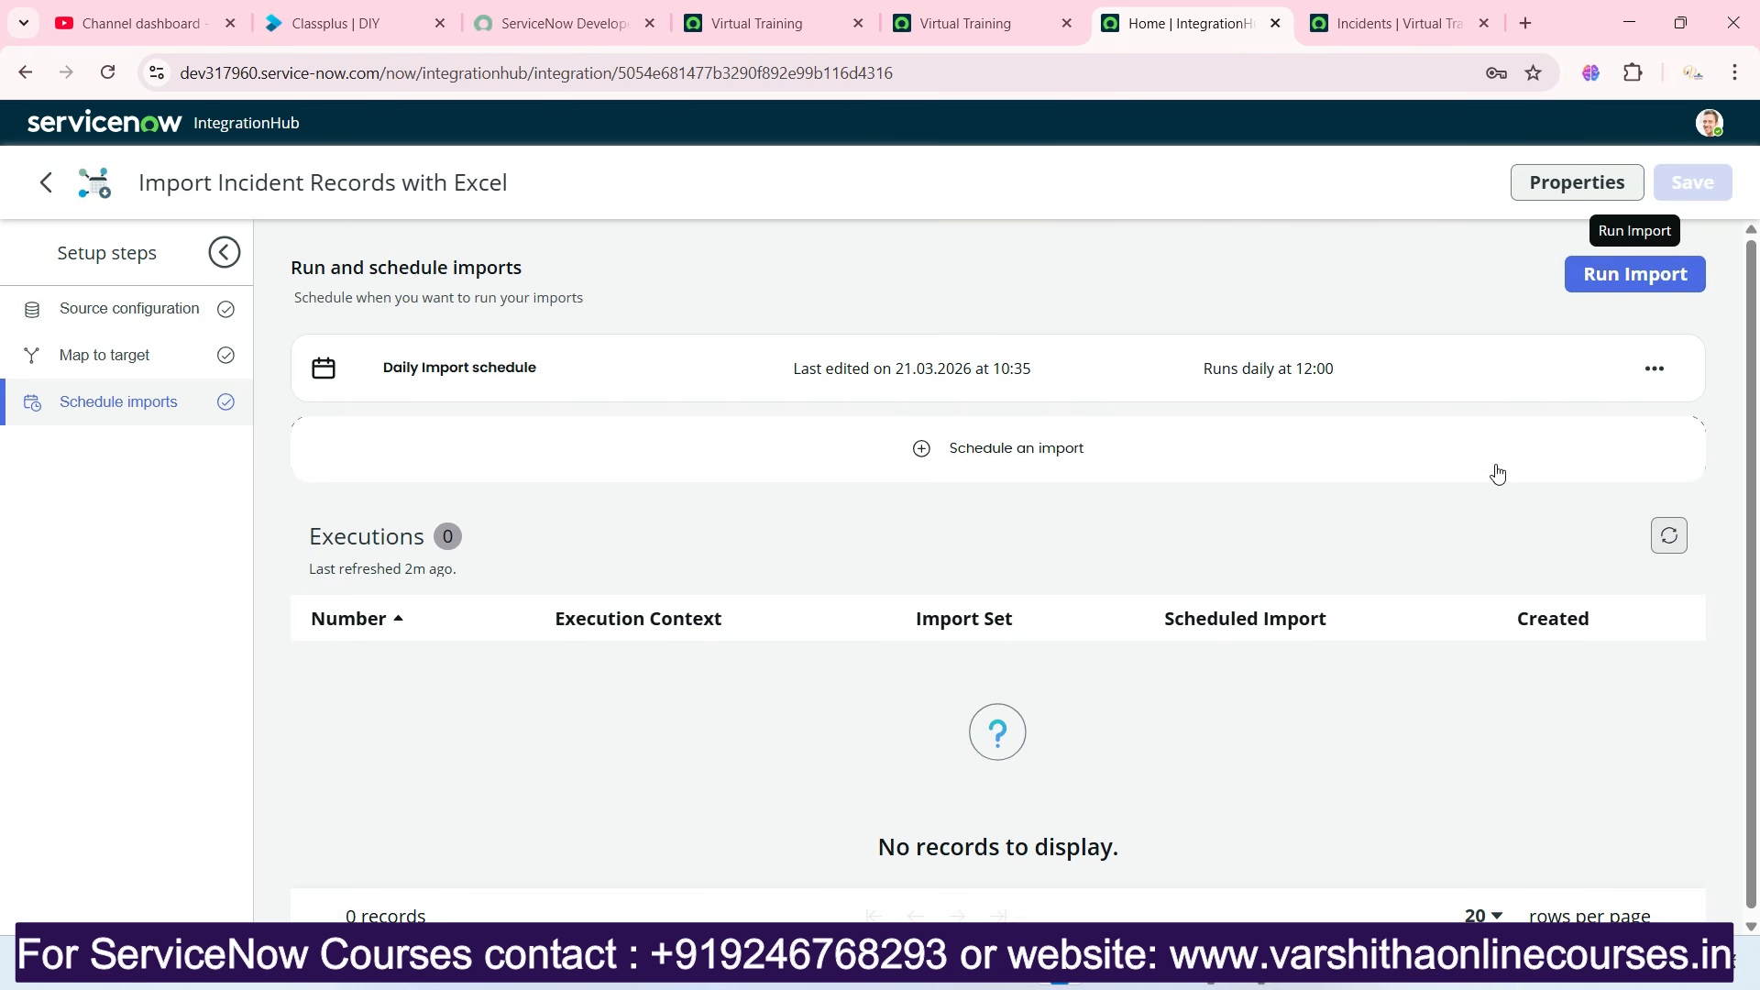
click(1387, 23)
click(1169, 26)
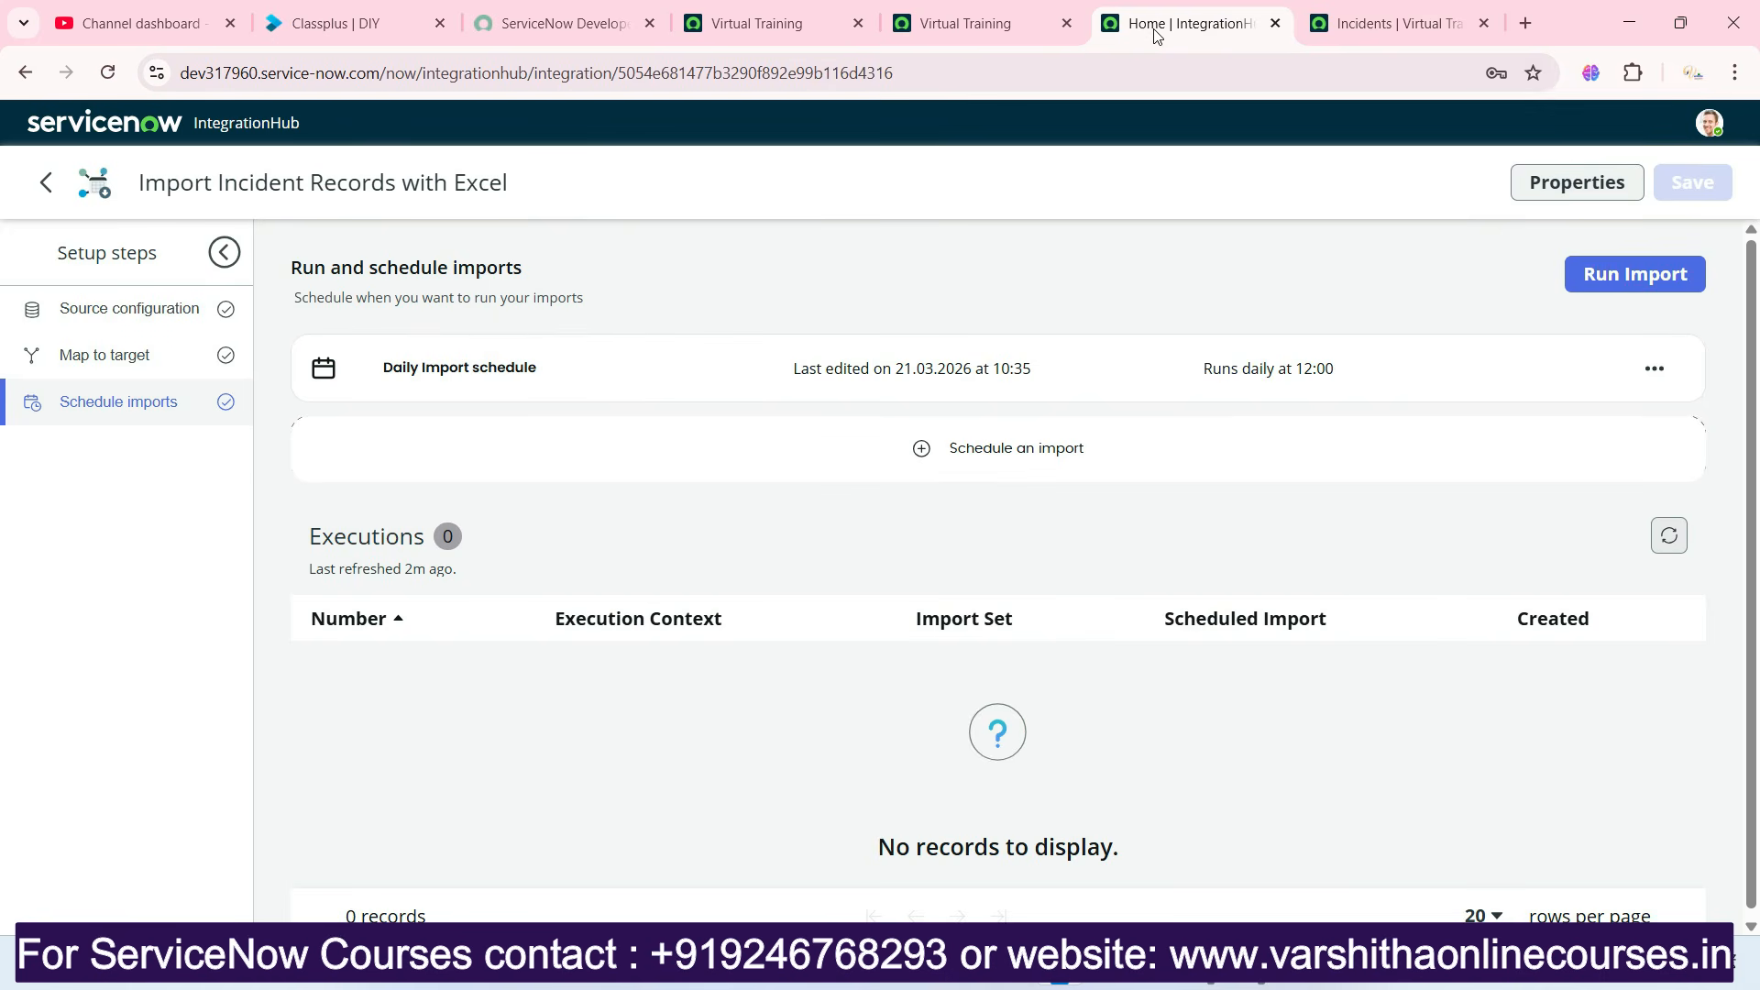
click(1602, 278)
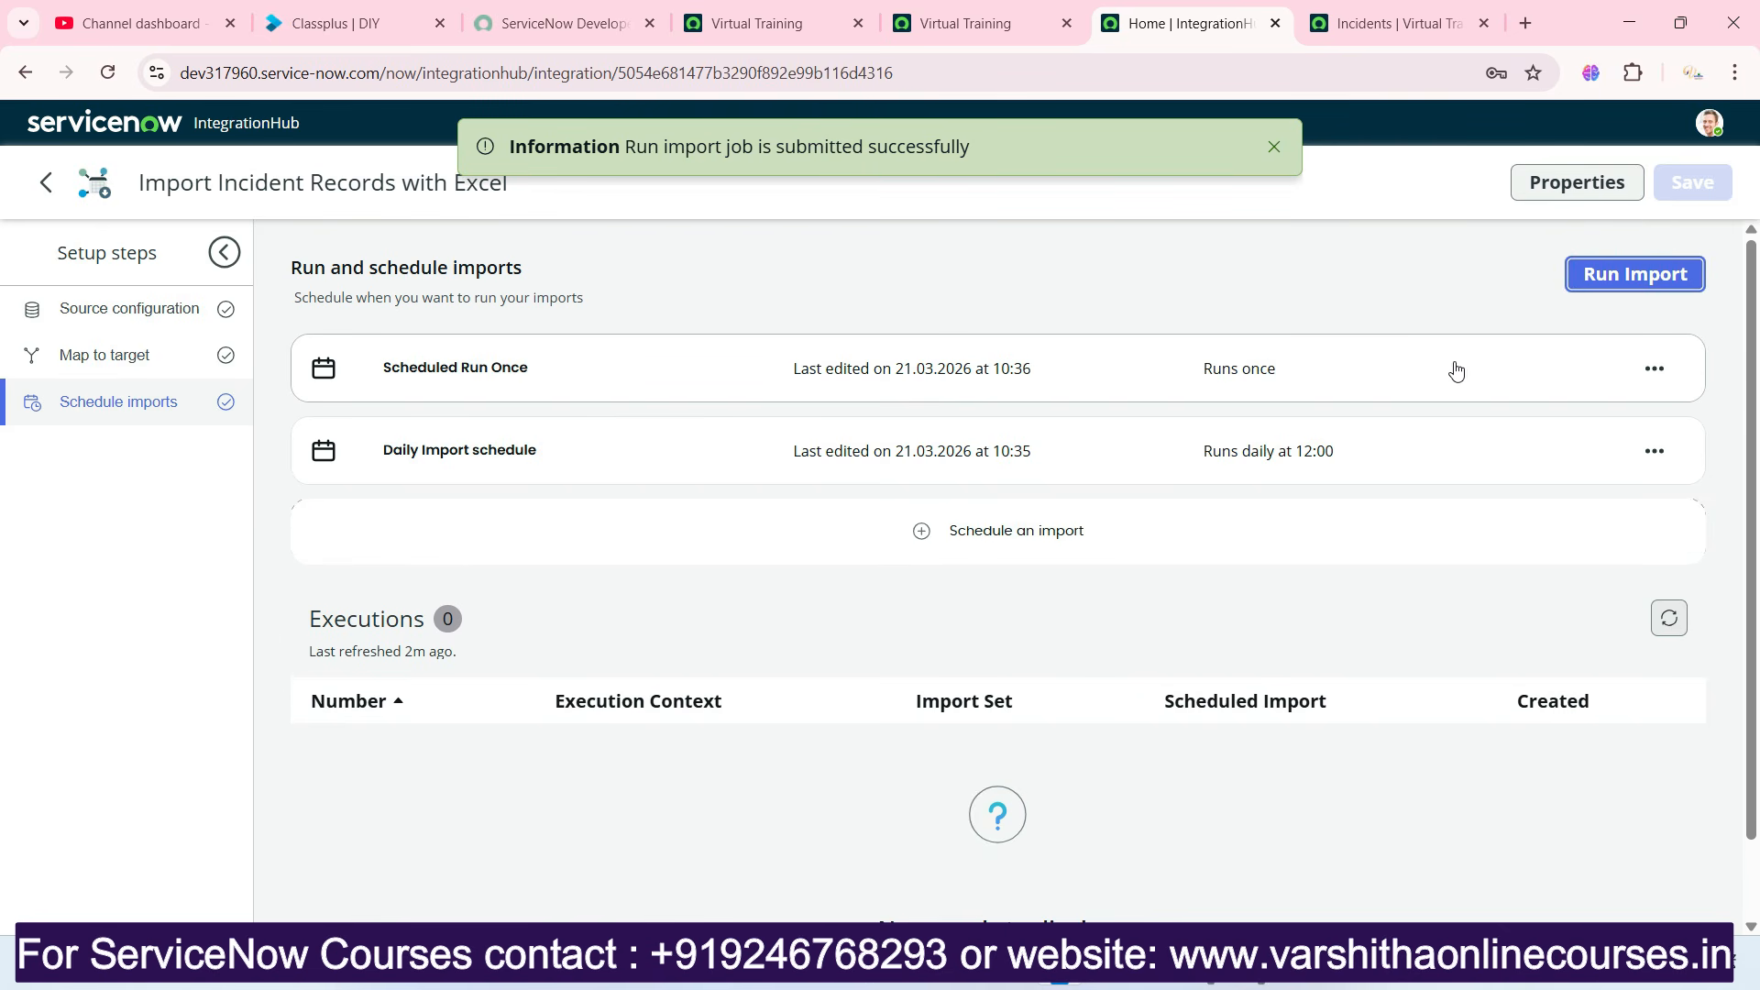
click(1275, 147)
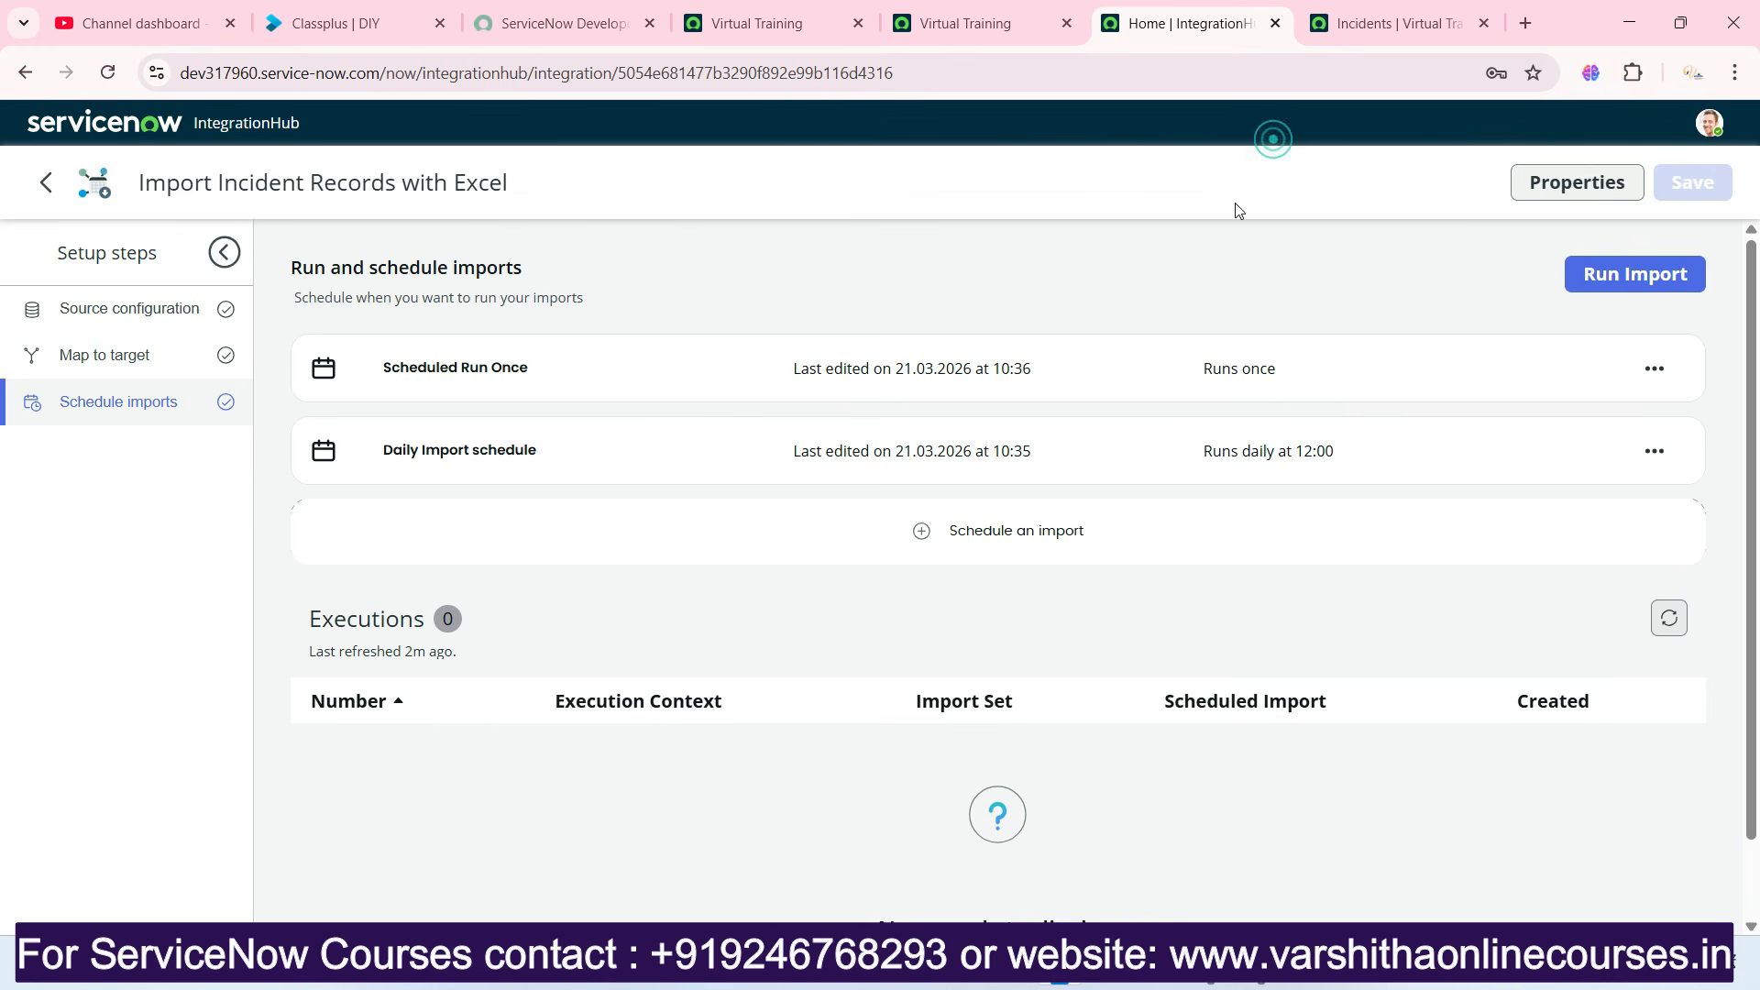
Check the integration's refreshed executions, and review the imported records in the reloaded Incidents list, including the first incident's field values.
click(120, 79)
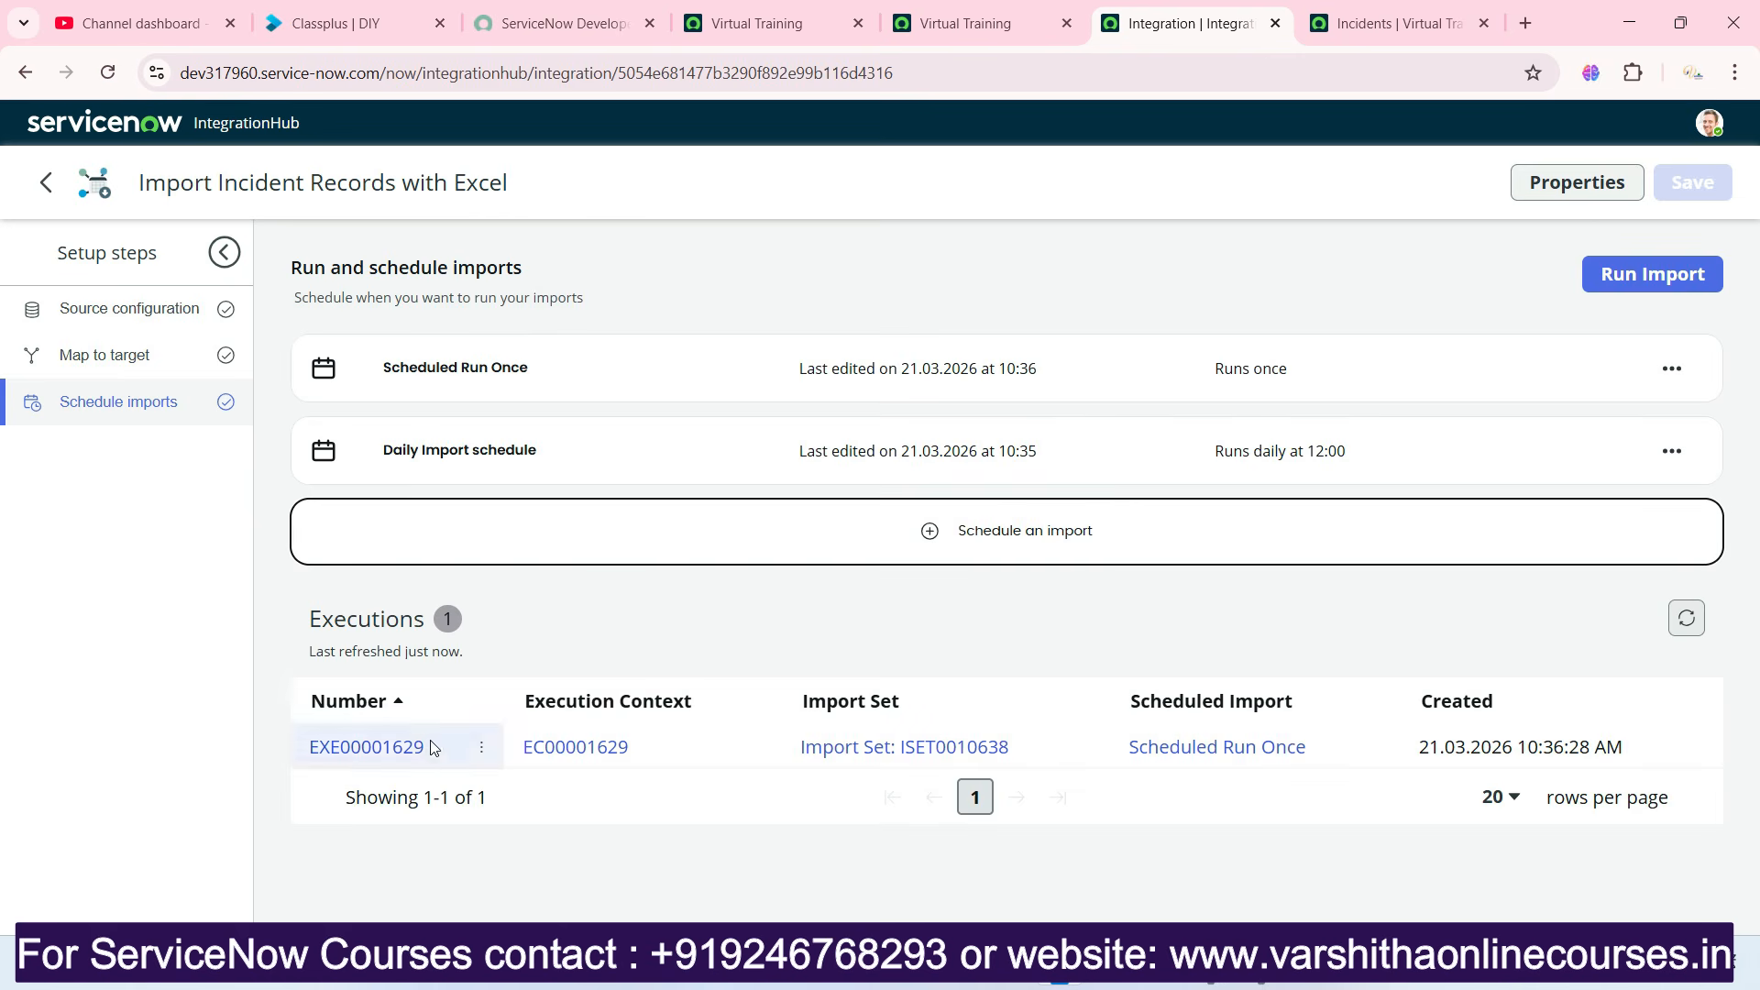
click(1385, 23)
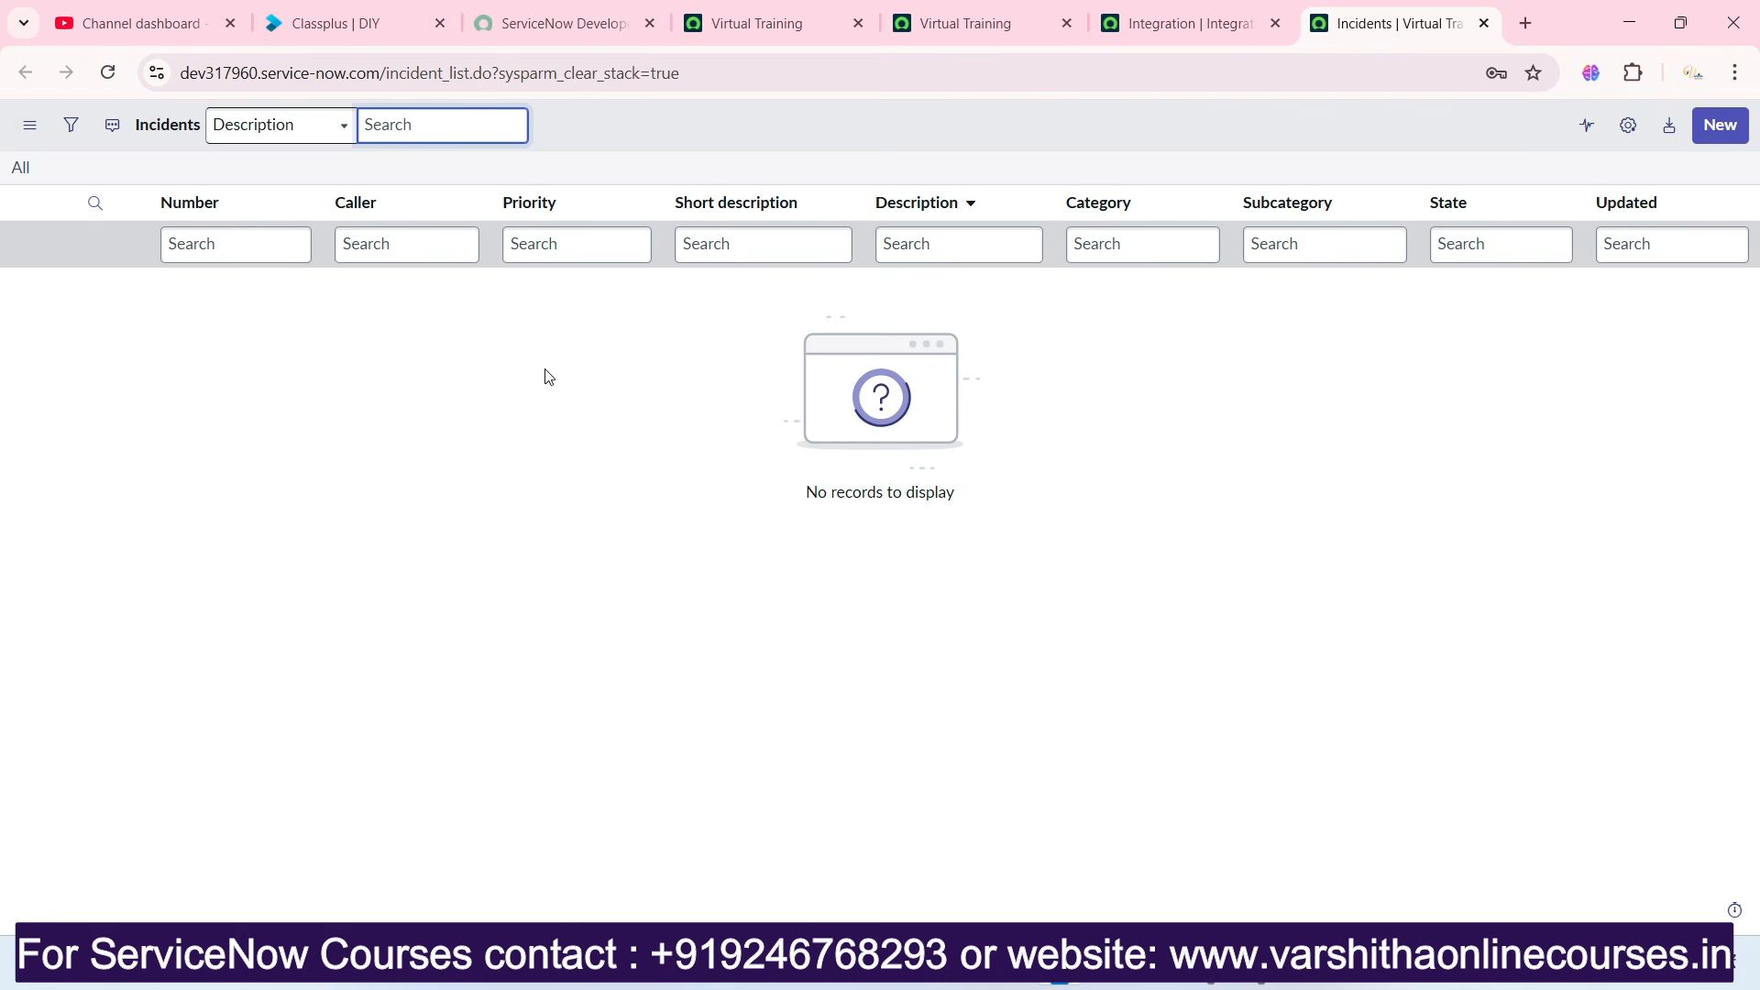
click(107, 72)
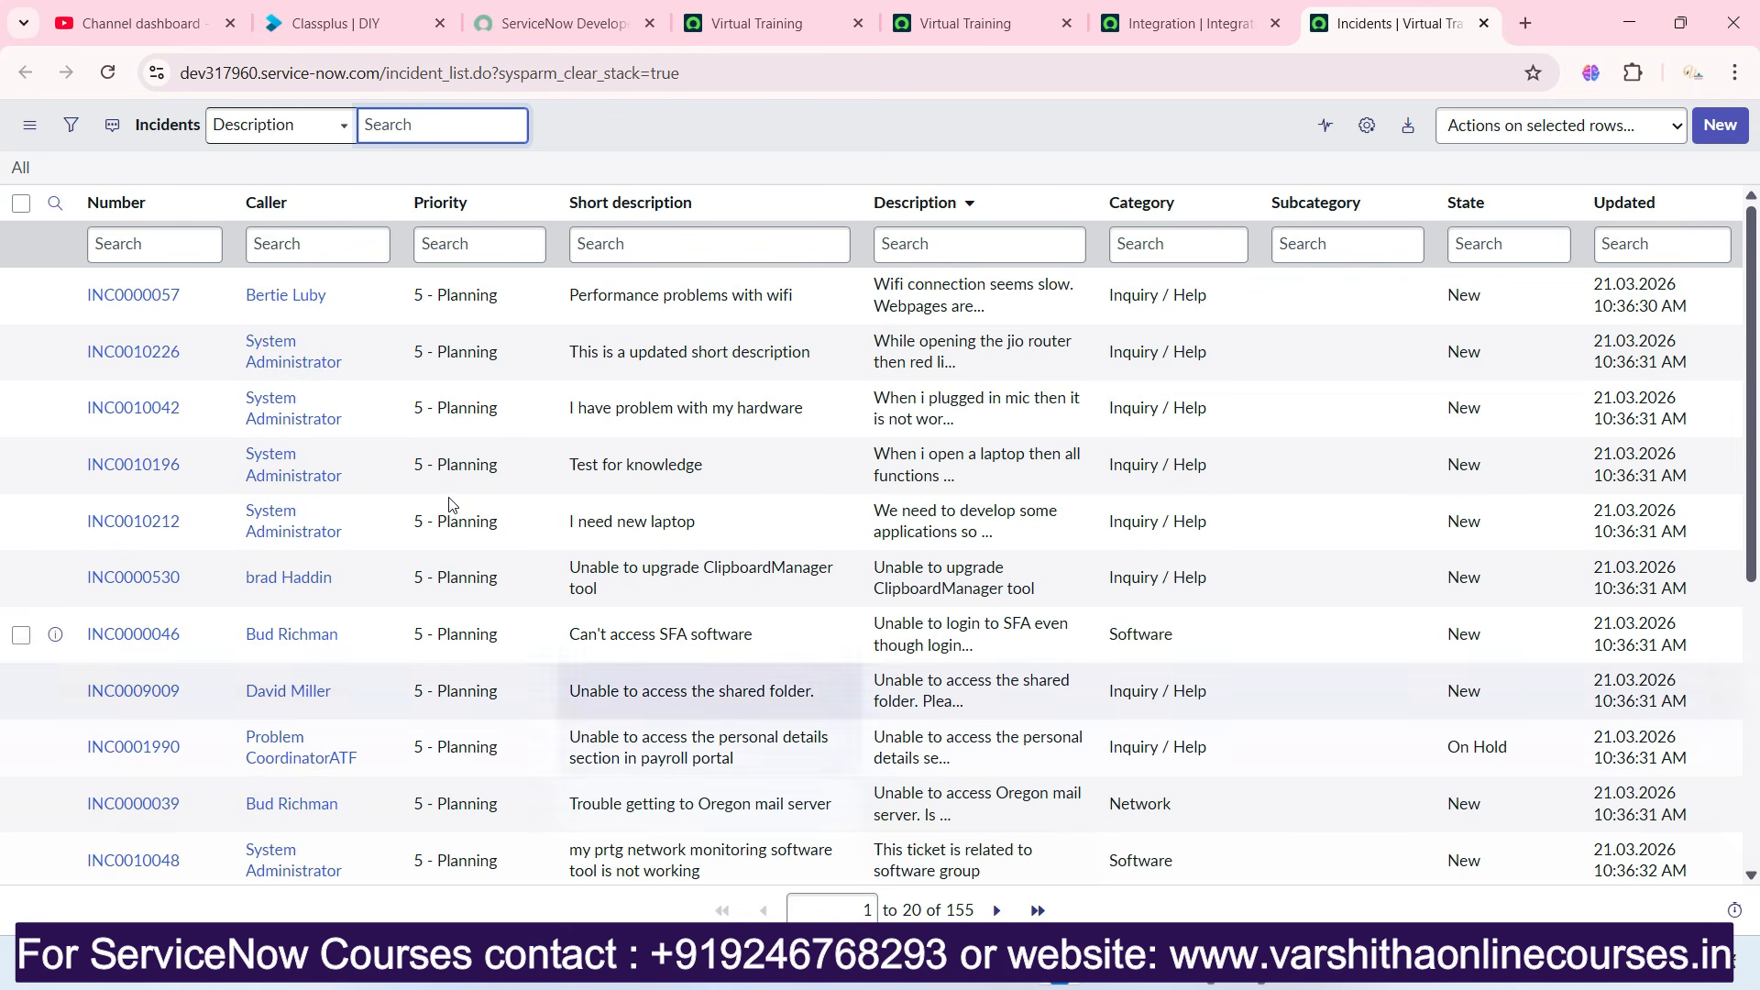
click(144, 296)
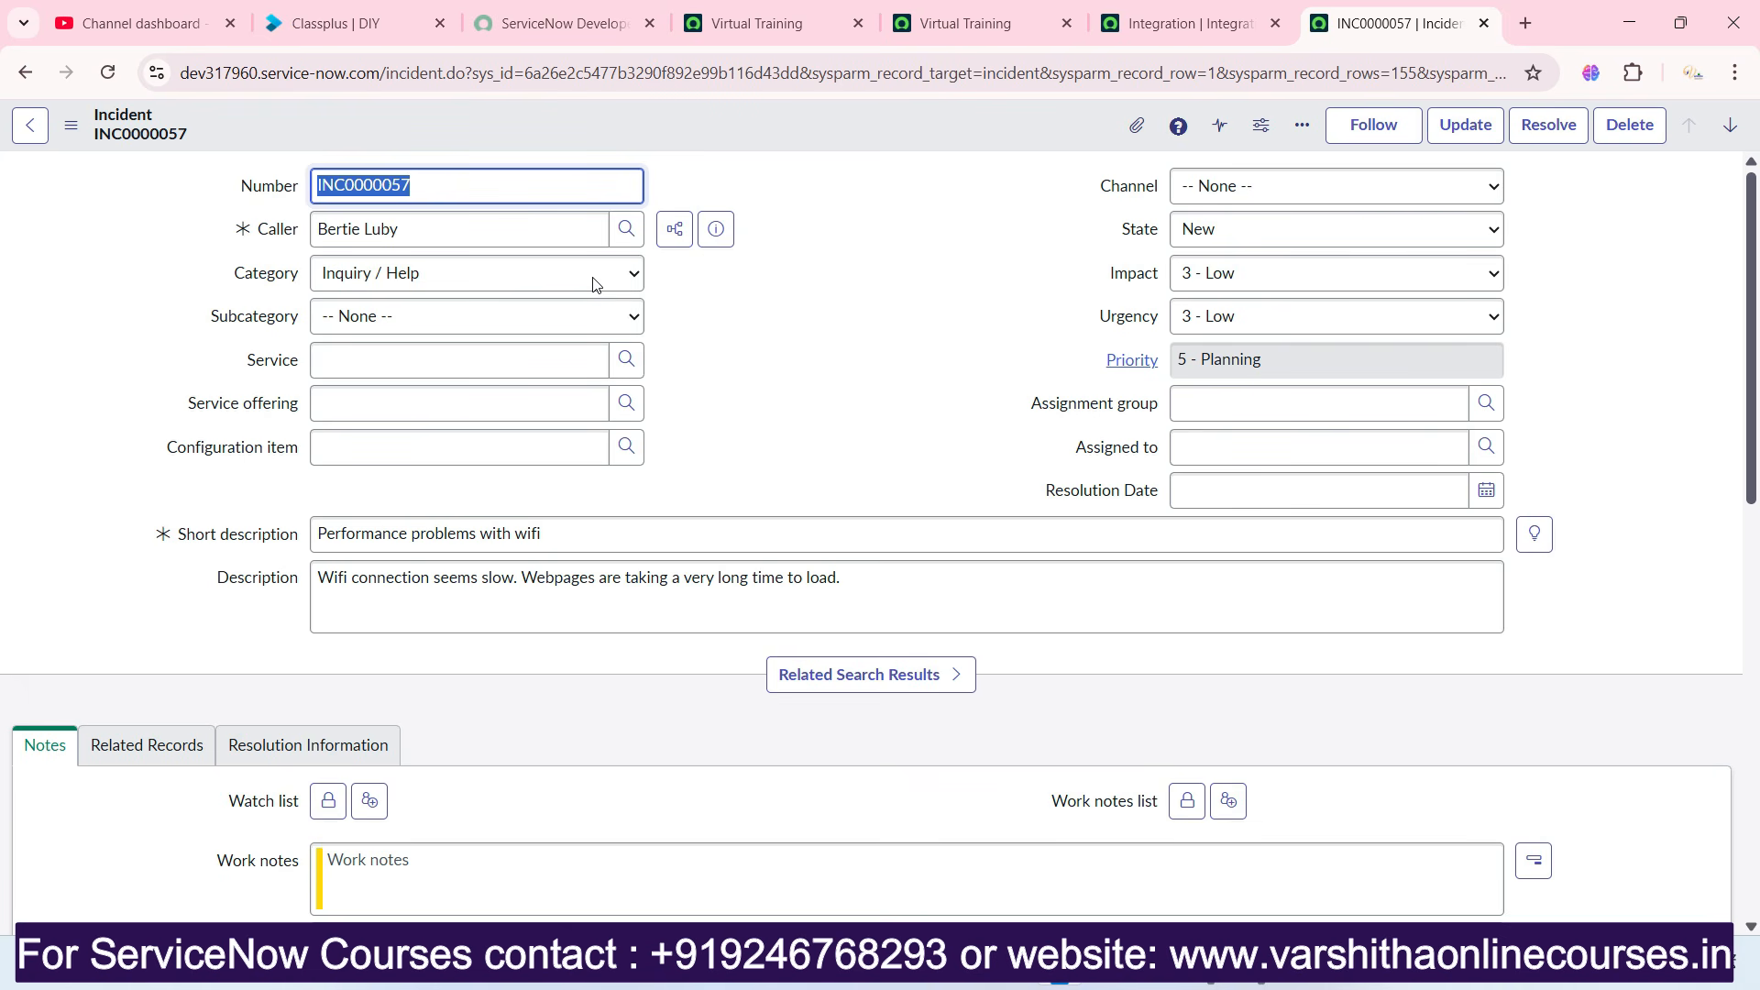
click(31, 125)
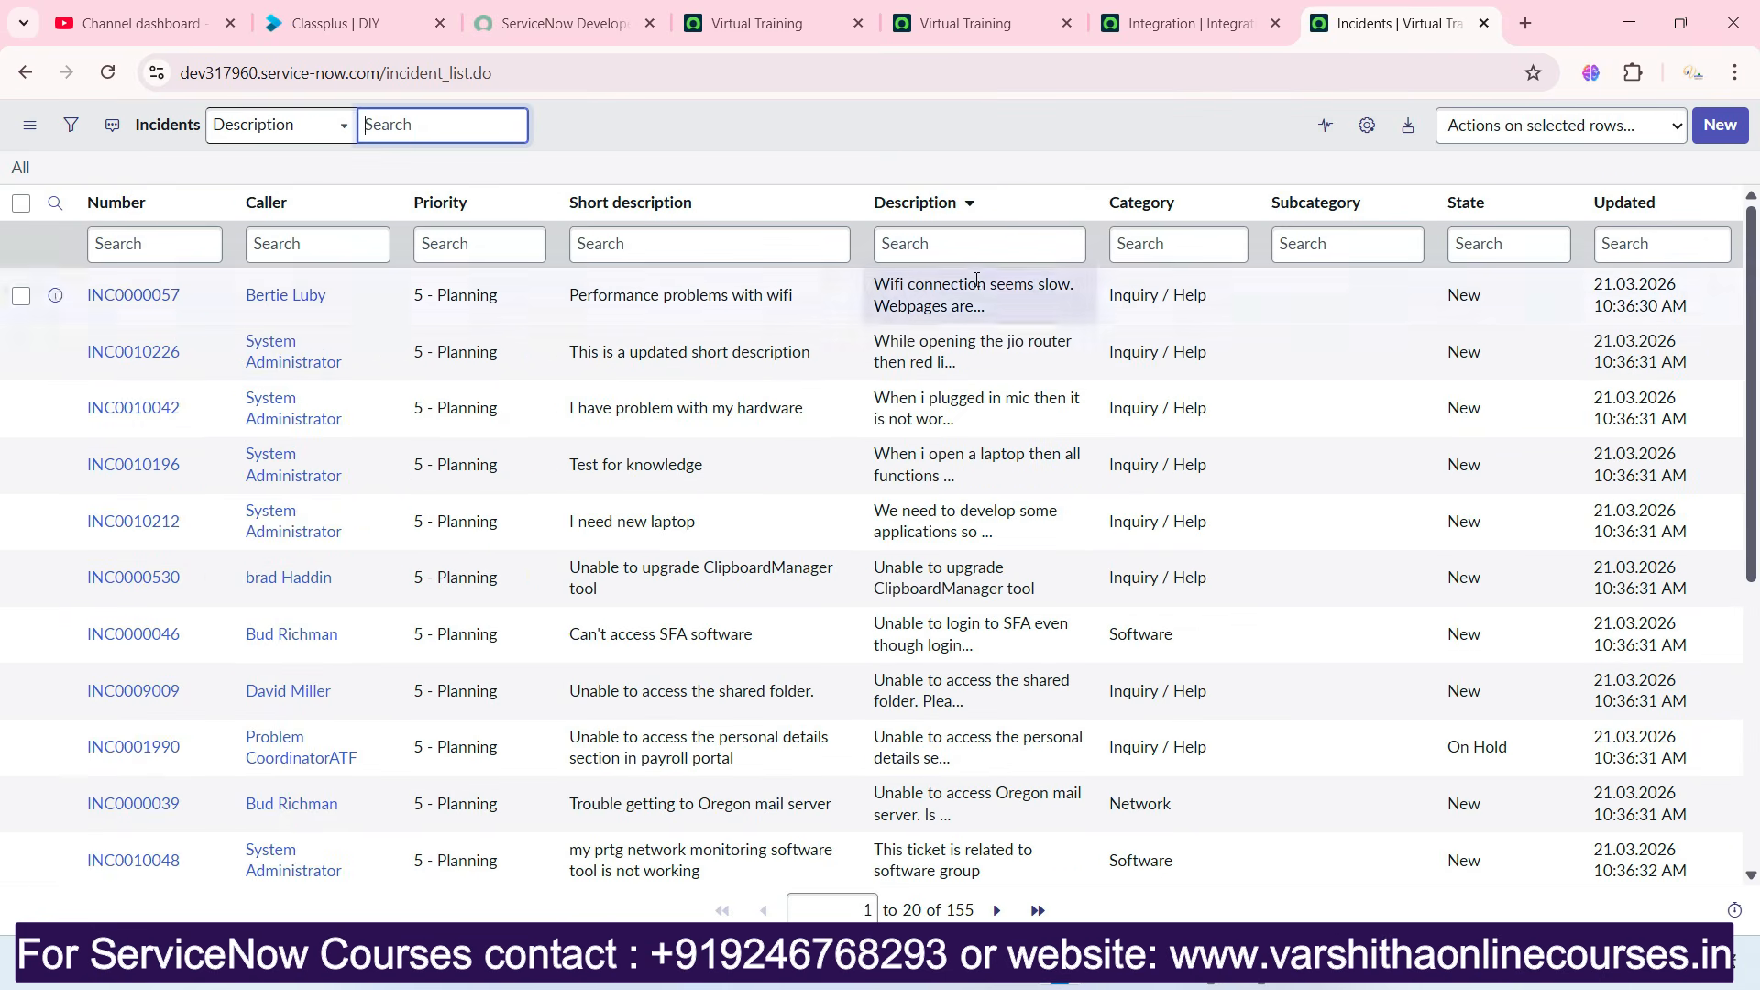
click(1187, 22)
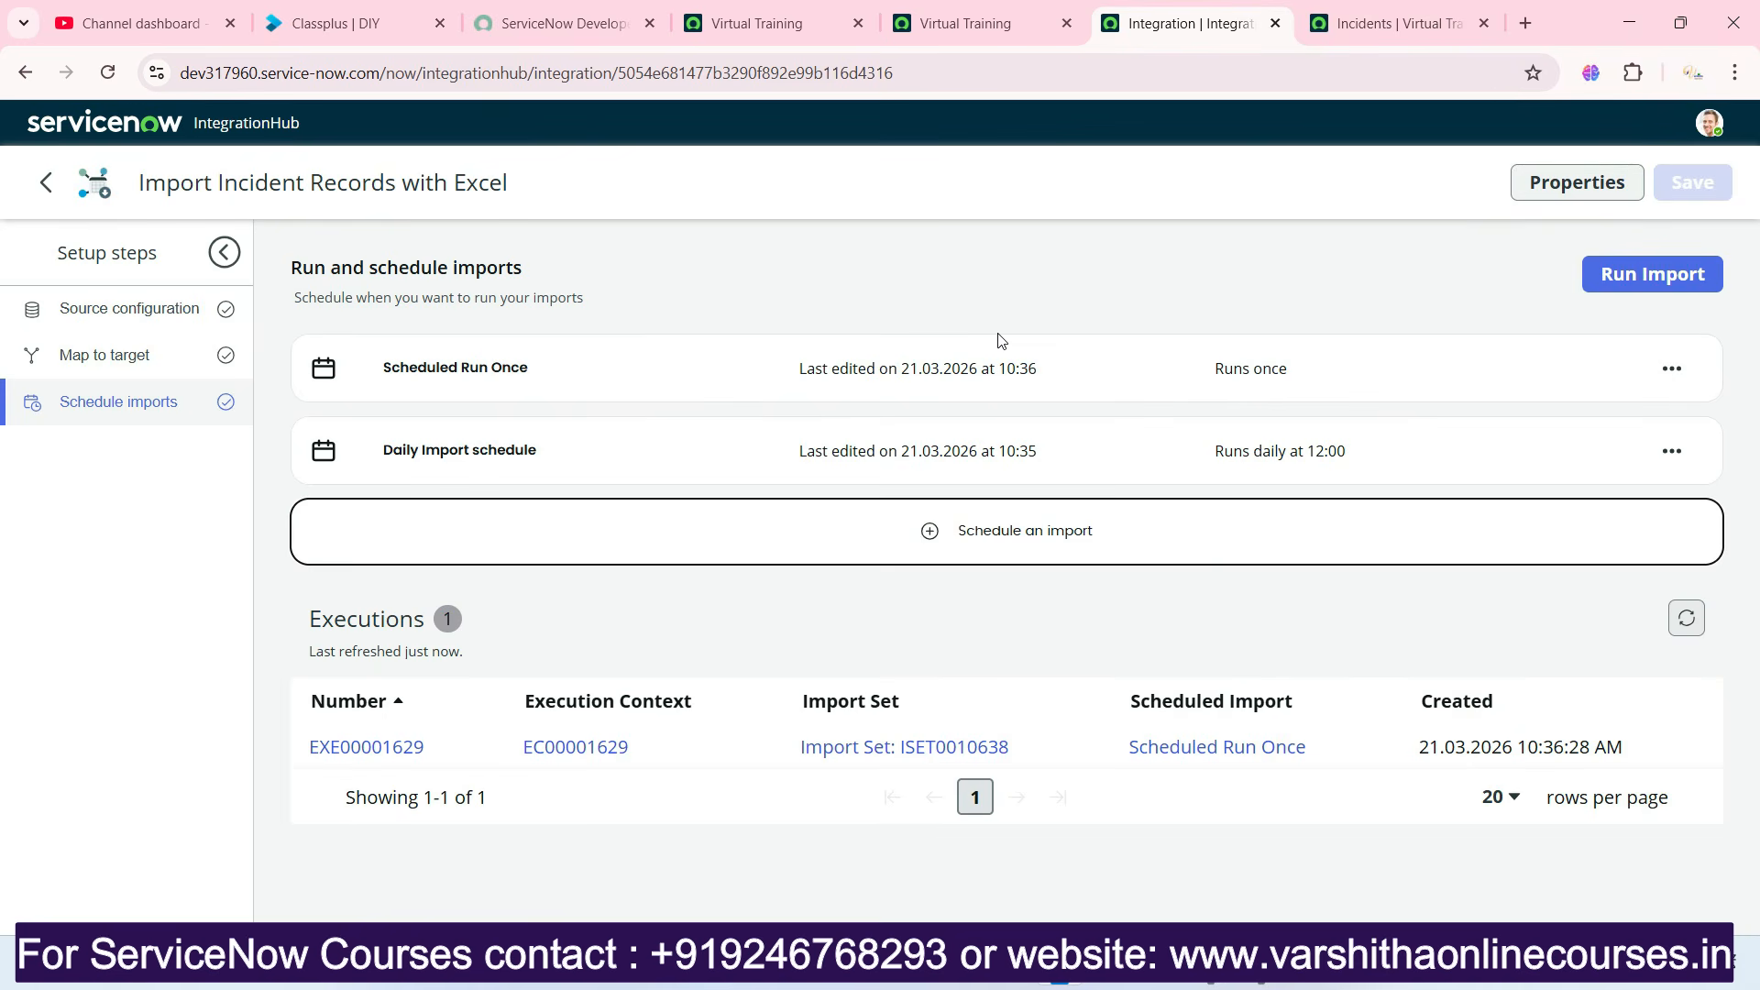